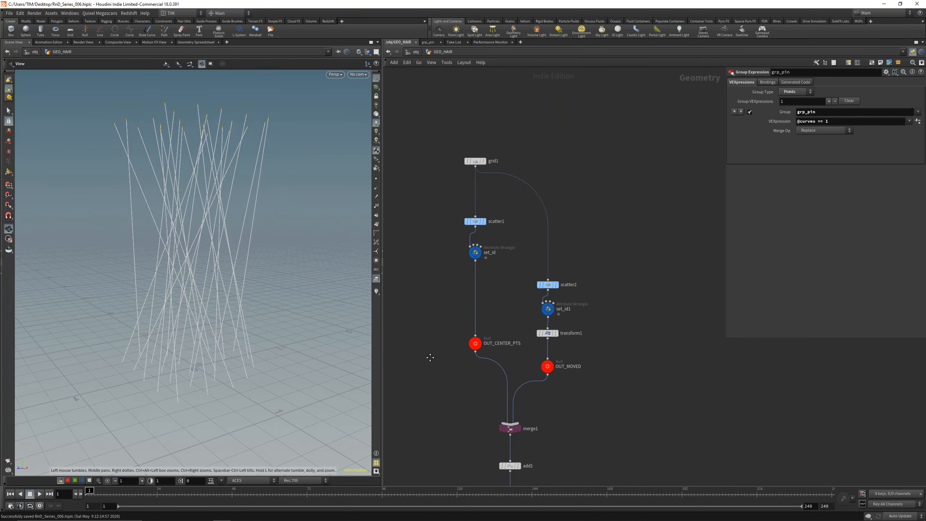
Insert a Mountain node between grid1 and scatter1 and display its result.
key(Tab)
text(mou)
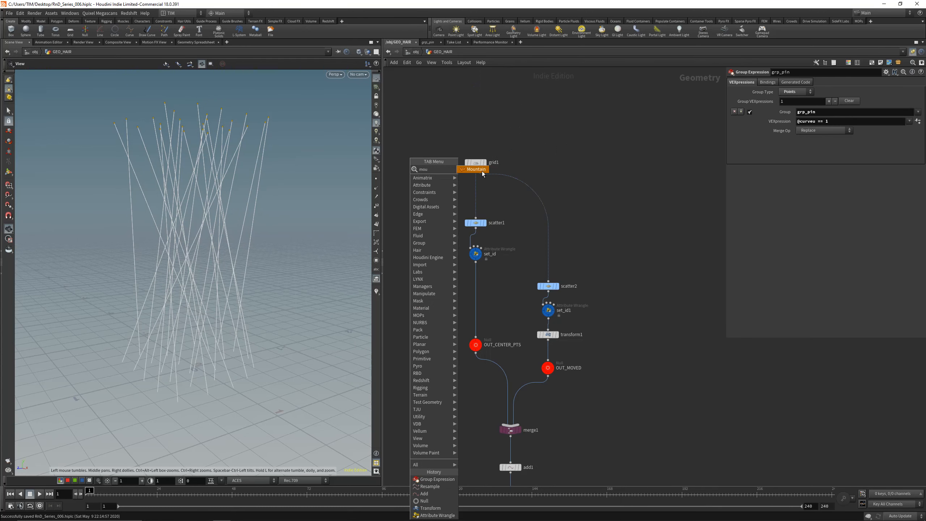
click(482, 170)
click(474, 283)
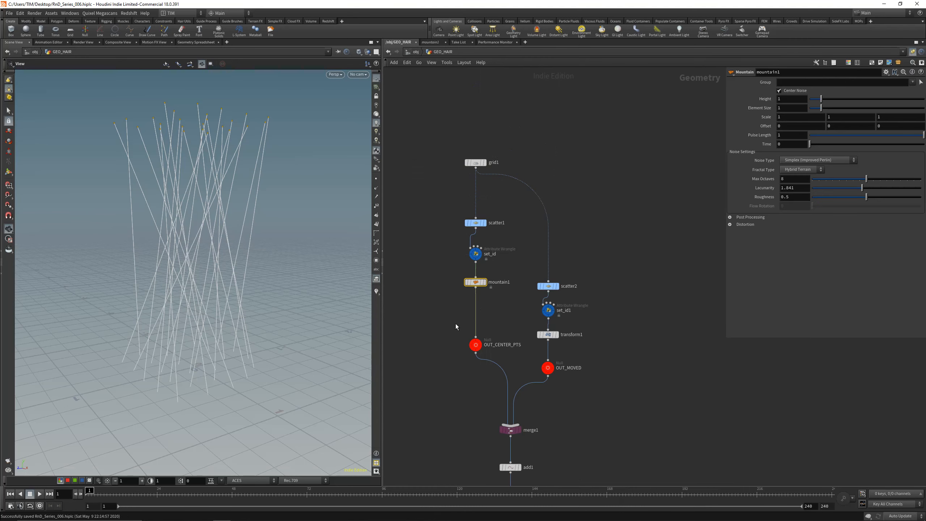
drag(493, 285, 493, 194)
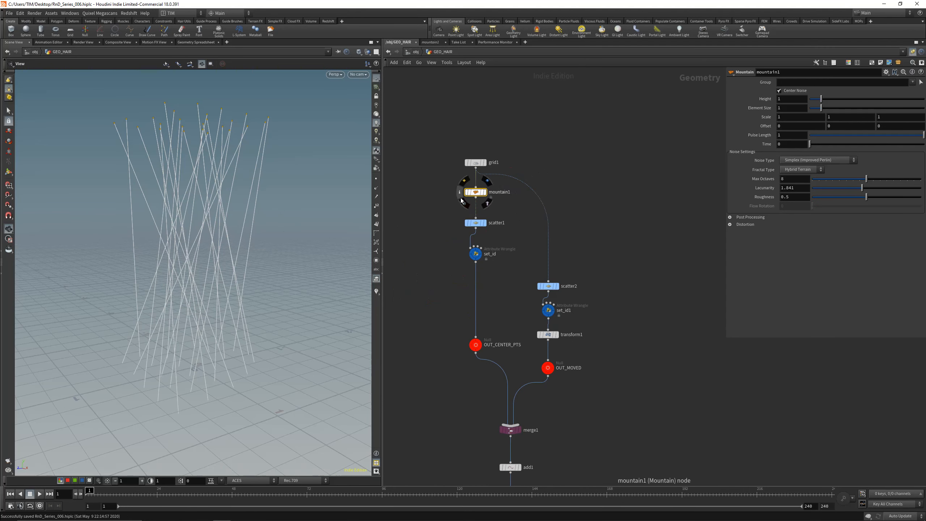
click(485, 192)
Move grid1 higher in the network and set its rows to 44.
drag(472, 163, 491, 130)
drag(815, 138, 854, 139)
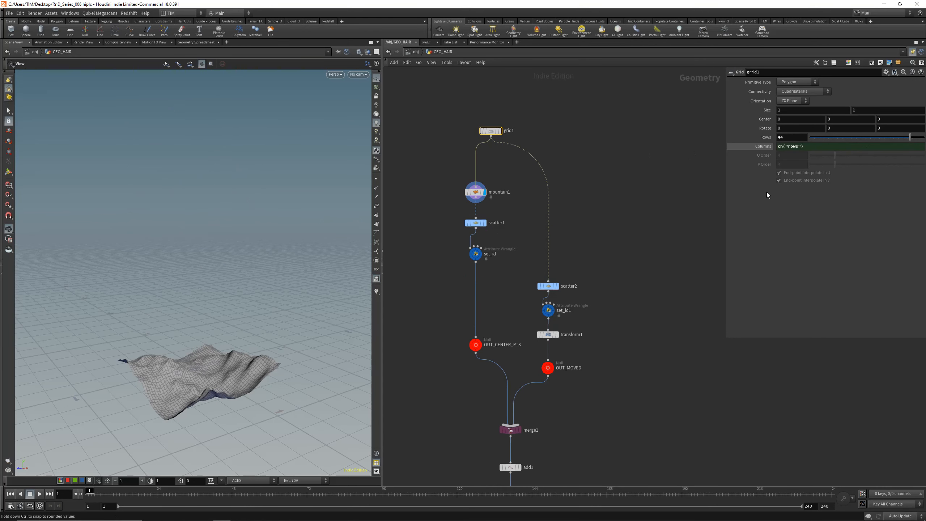
Display the output of the grp_pin node and save the scene file.
middle_drag(570, 464, 585, 358)
click(525, 439)
drag(281, 327, 204, 288)
key(ctrl+s)
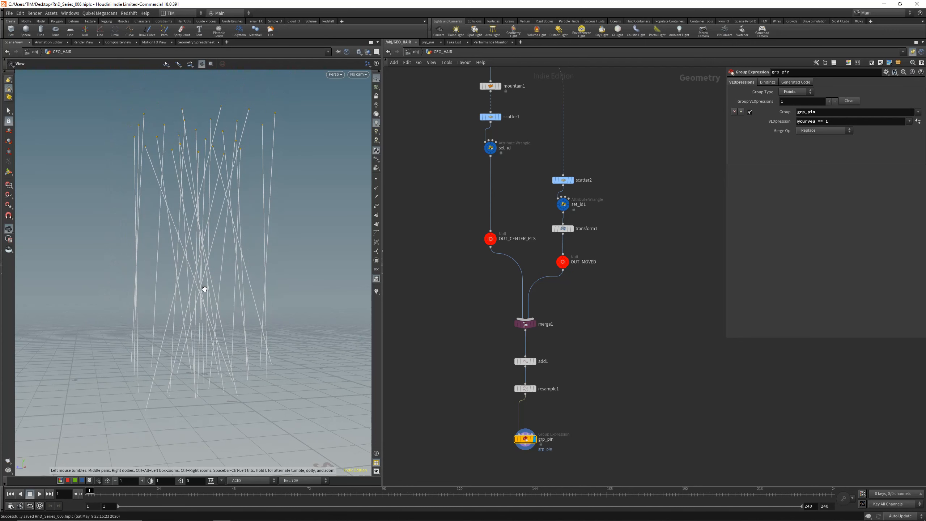
Set mountain1's height to 3.29 and its element size to 1.11.
middle_drag(430, 91, 436, 170)
click(496, 164)
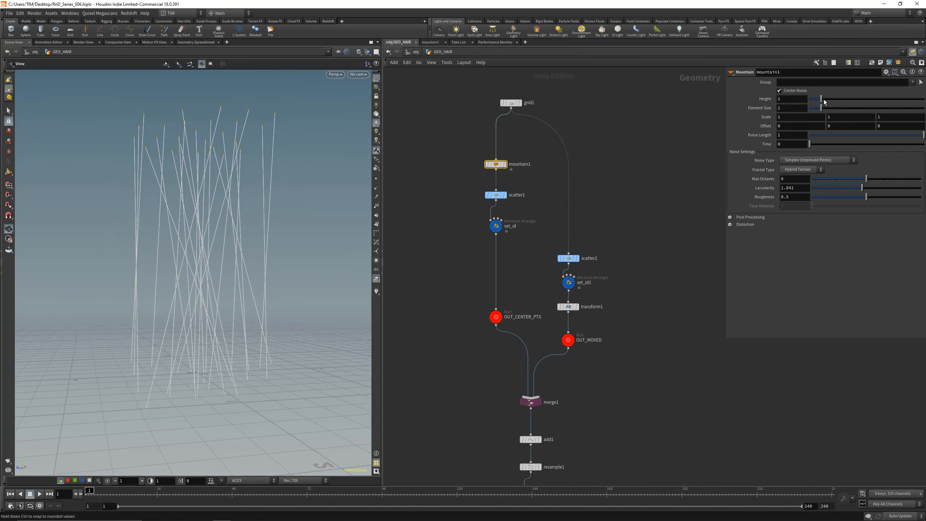
drag(821, 107, 847, 99)
drag(271, 286, 255, 234)
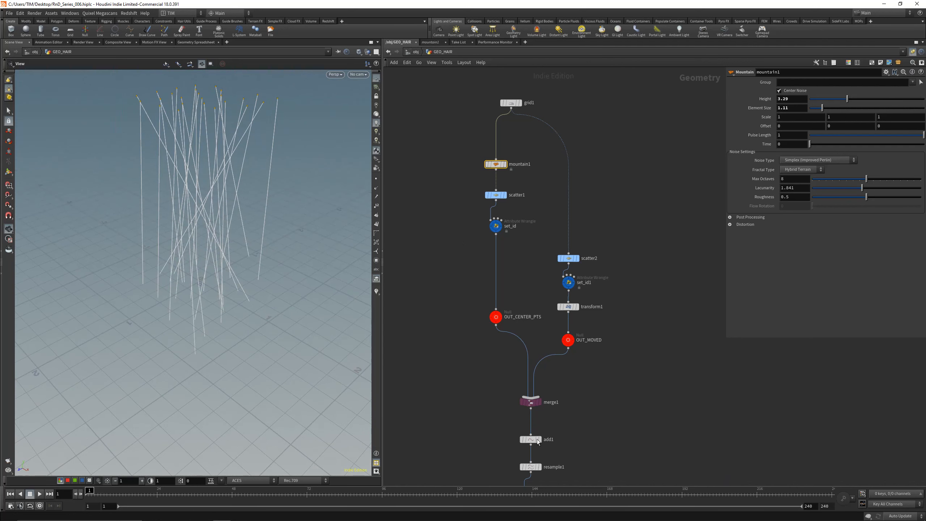
Add a Vellum Configure Hair node directly below grp_pin, connected to its output.
middle_drag(476, 420, 466, 216)
scroll(503, 359, up, 1)
key(Tab)
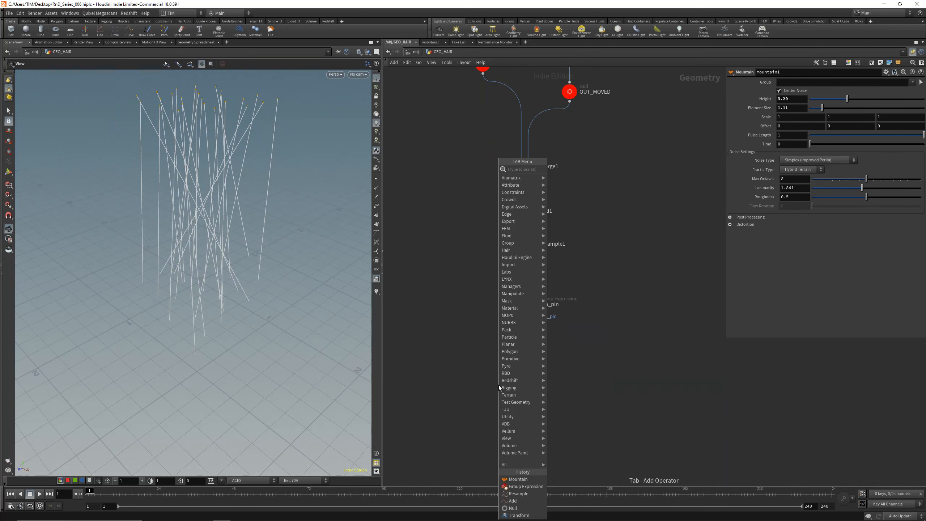
text(ve)
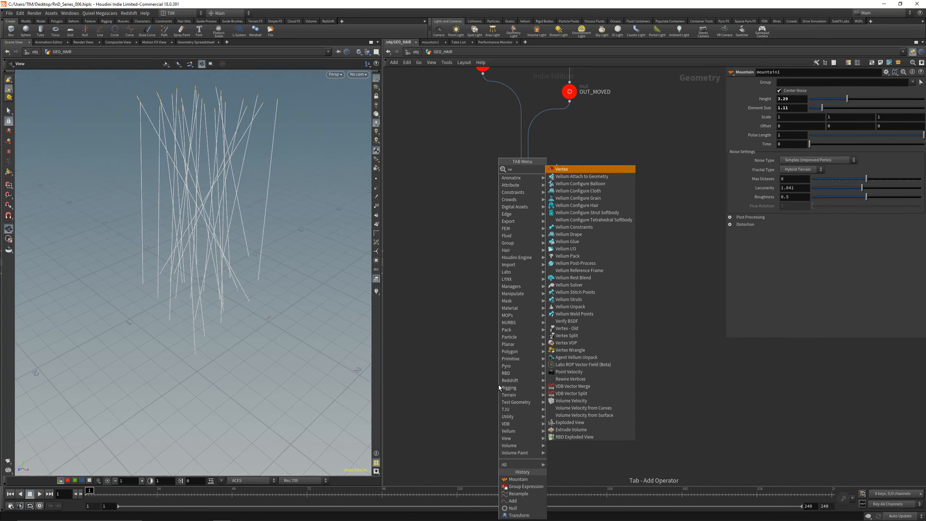
click(580, 205)
click(525, 349)
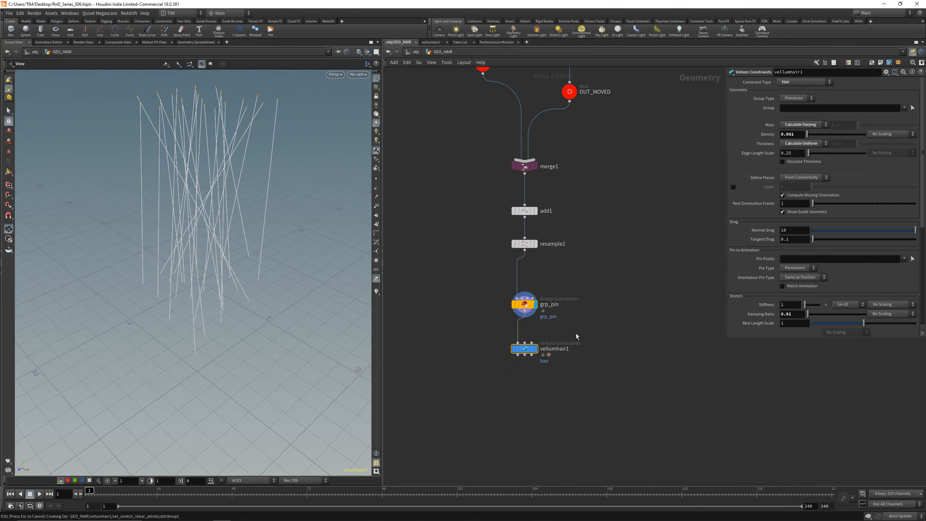
Set the pin points of vellumhair1 to the grp_pin group and check the pinned hair ends.
drag(777, 342, 776, 454)
click(904, 259)
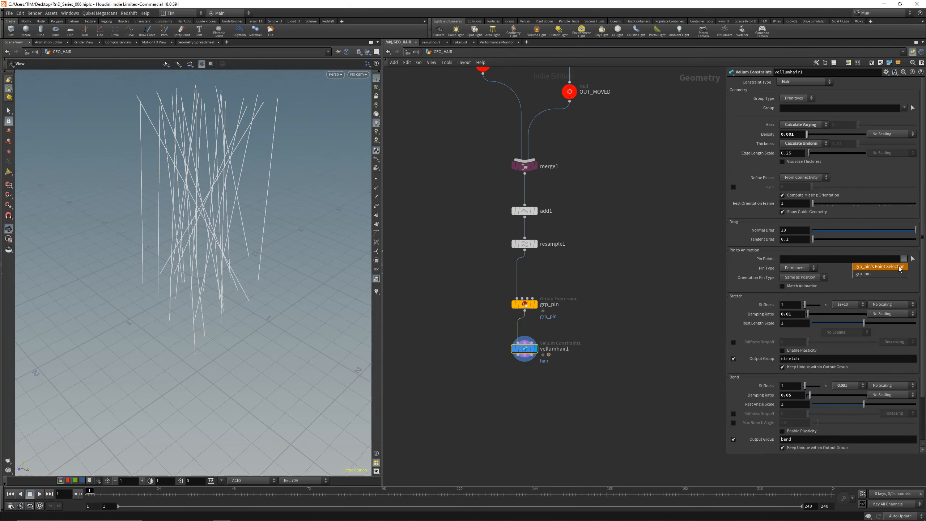
click(879, 274)
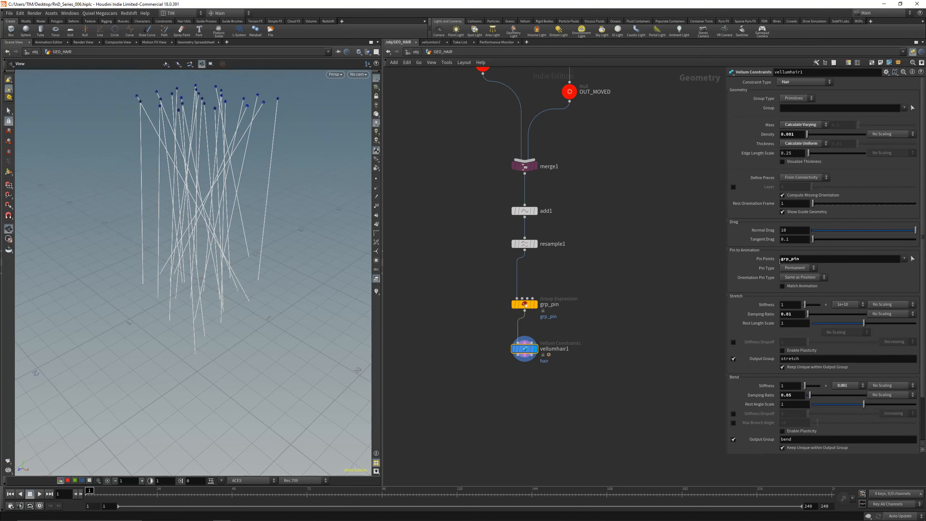
middle_drag(221, 156, 213, 307)
right_drag(213, 307, 213, 199)
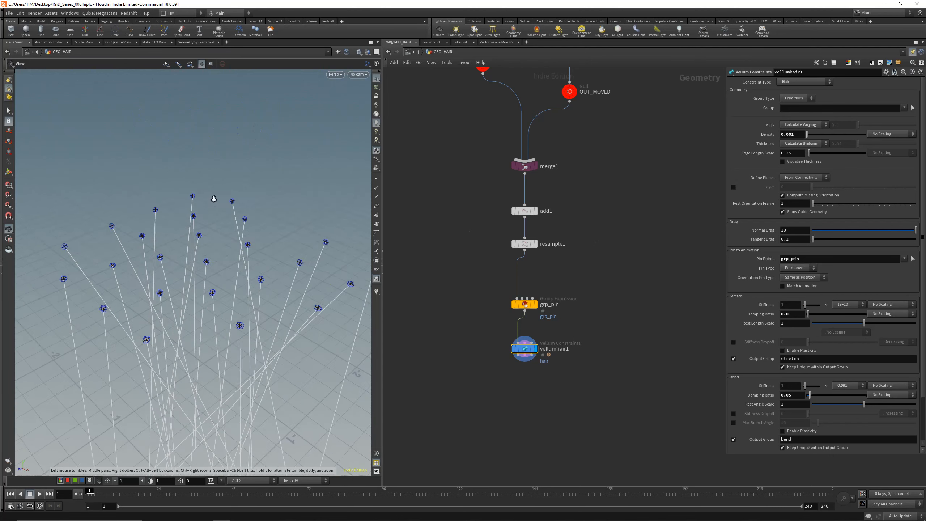
drag(191, 340, 145, 326)
right_drag(102, 297, 128, 279)
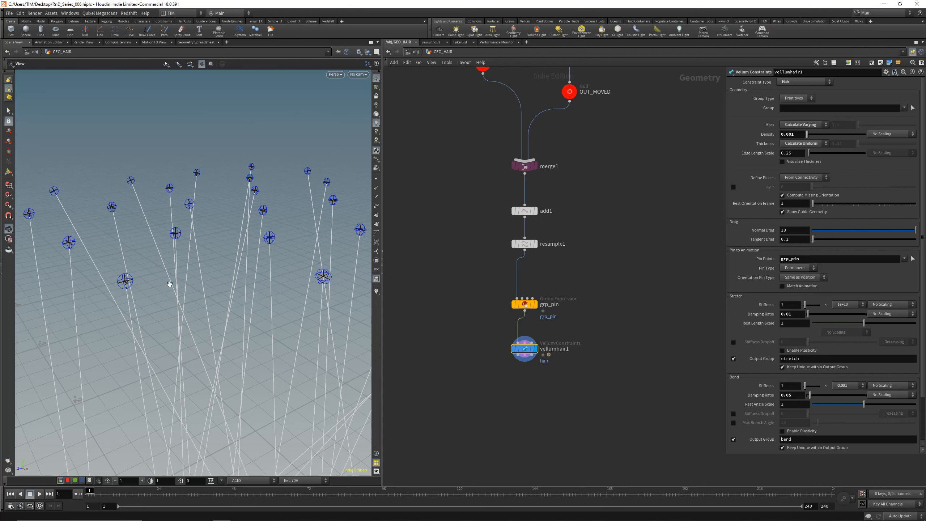
right_drag(214, 132, 197, 206)
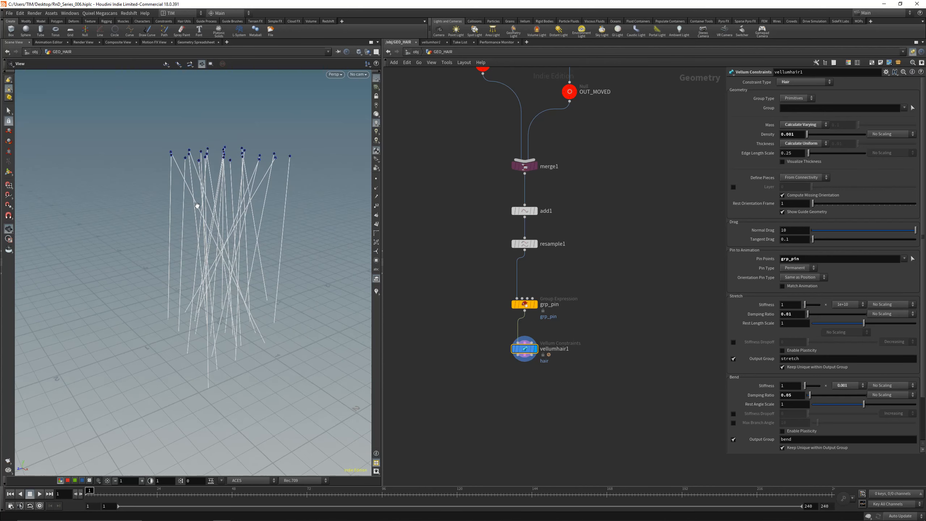
drag(196, 206, 218, 237)
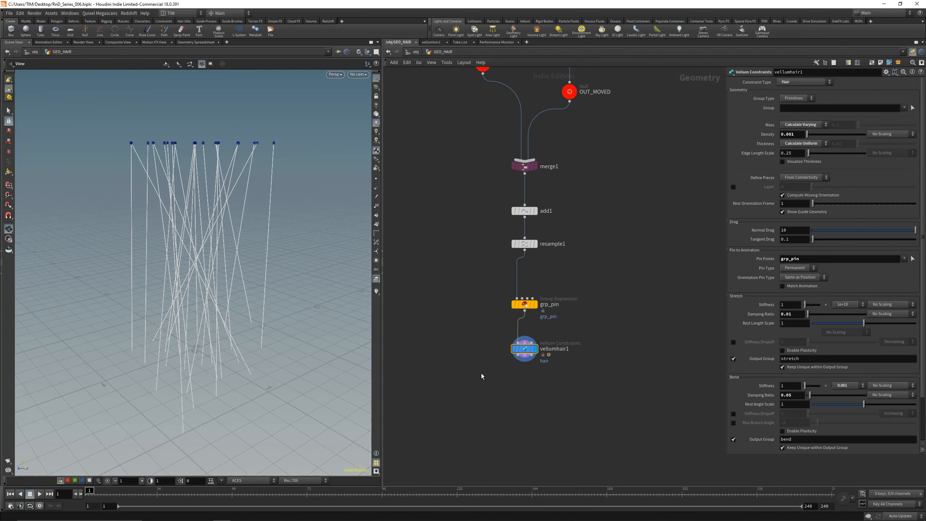
Add a Vellum Solver fed by vellumhair1's outputs, display it and align it beneath that node.
scroll(481, 376, up, 3)
click(501, 318)
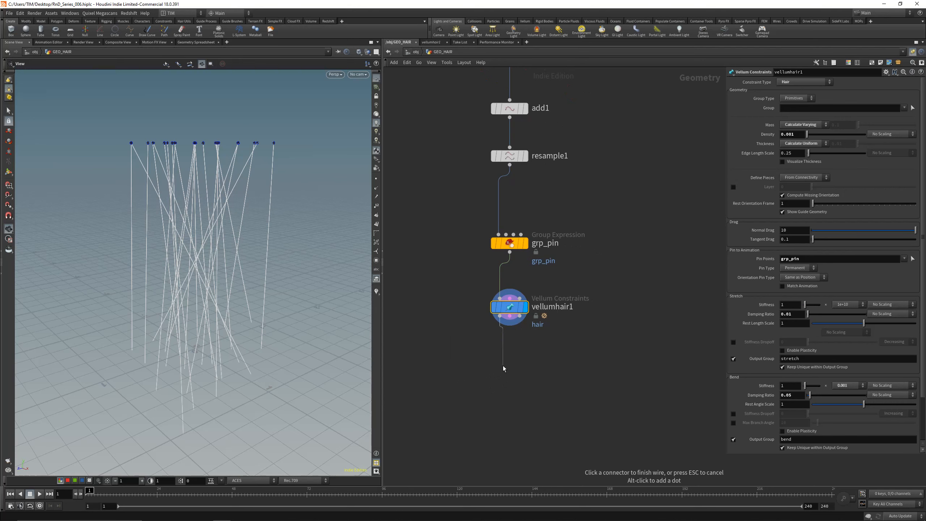
key(Tab)
text(ve)
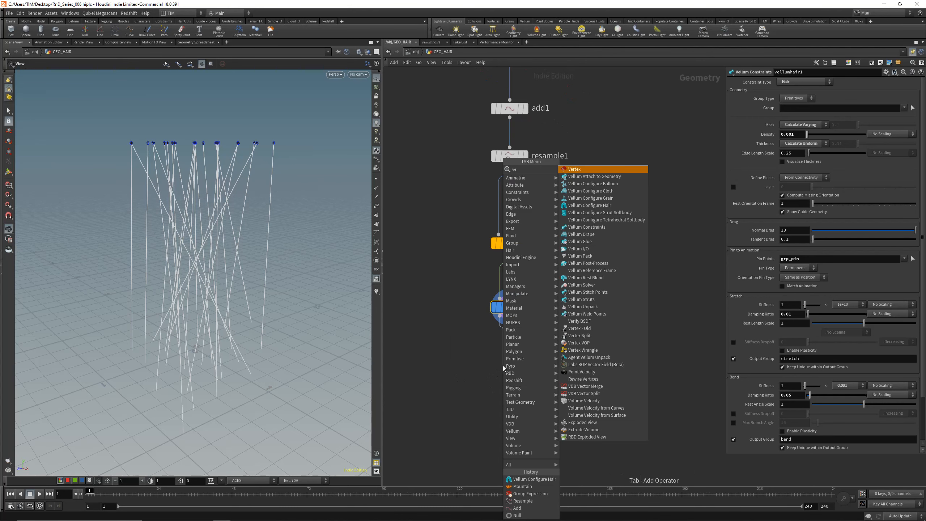
text(sol)
key(Return)
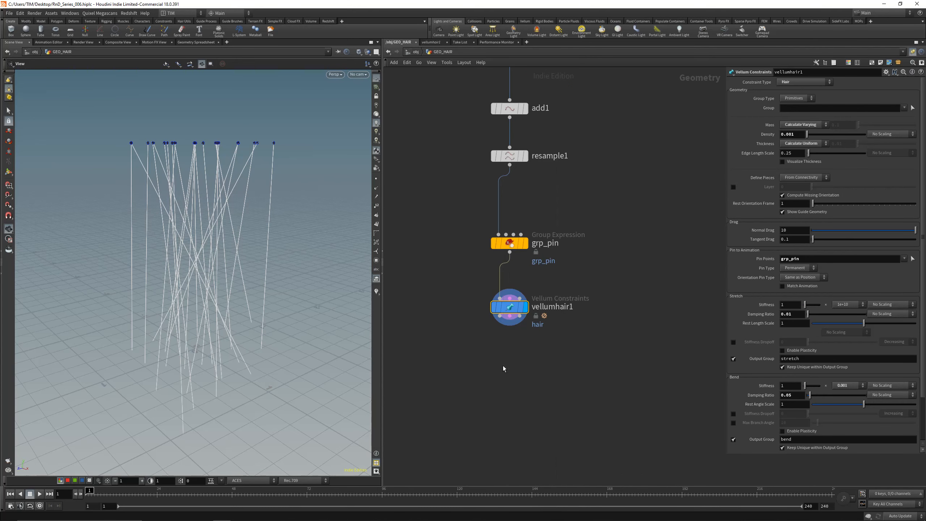
click(503, 366)
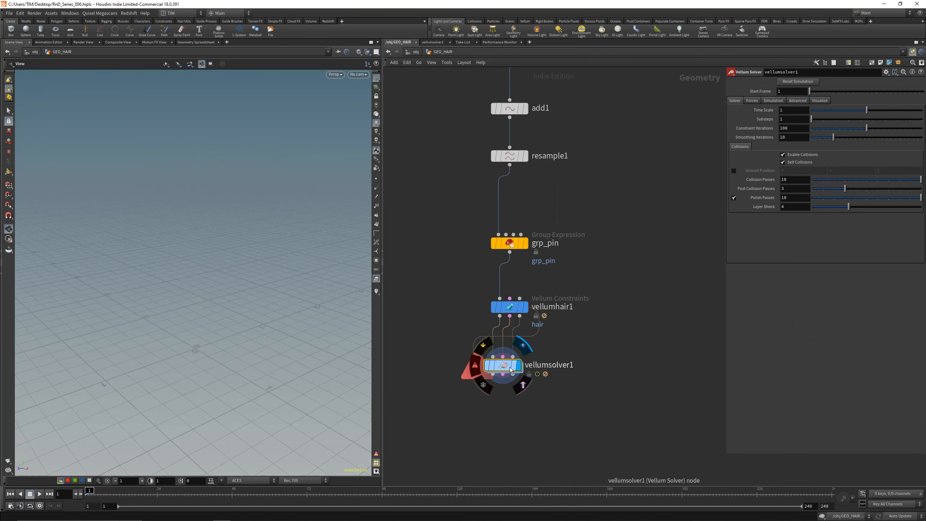
drag(505, 366, 512, 381)
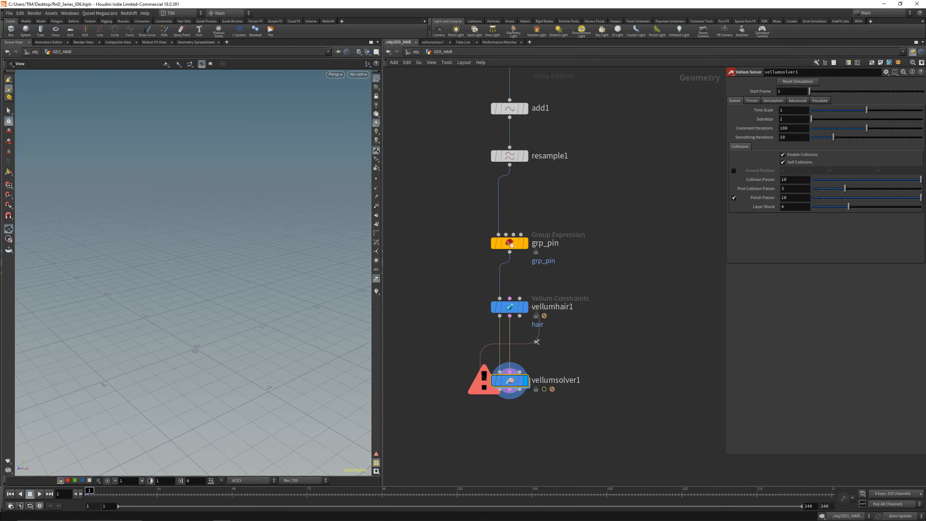
Inspect the node information of vellumsolver1 for the cause of its error.
middle_click(510, 382)
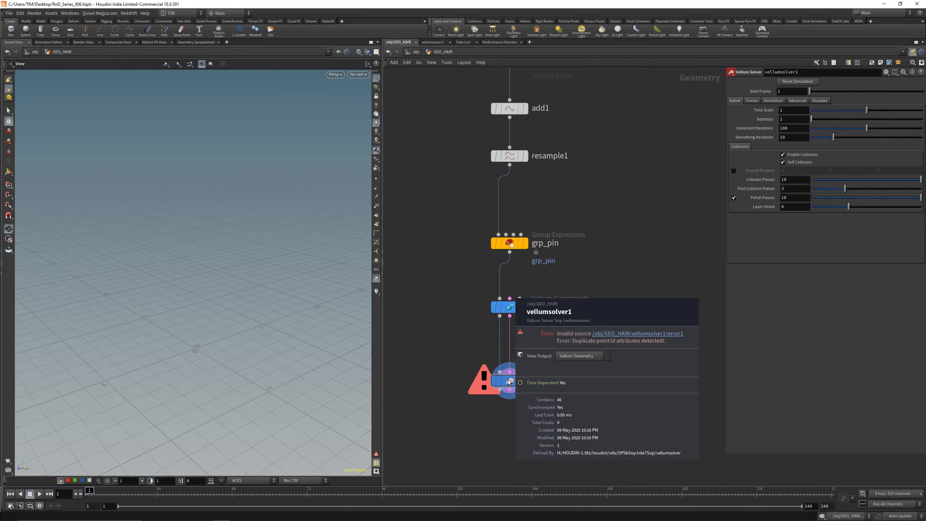
middle_click(510, 382)
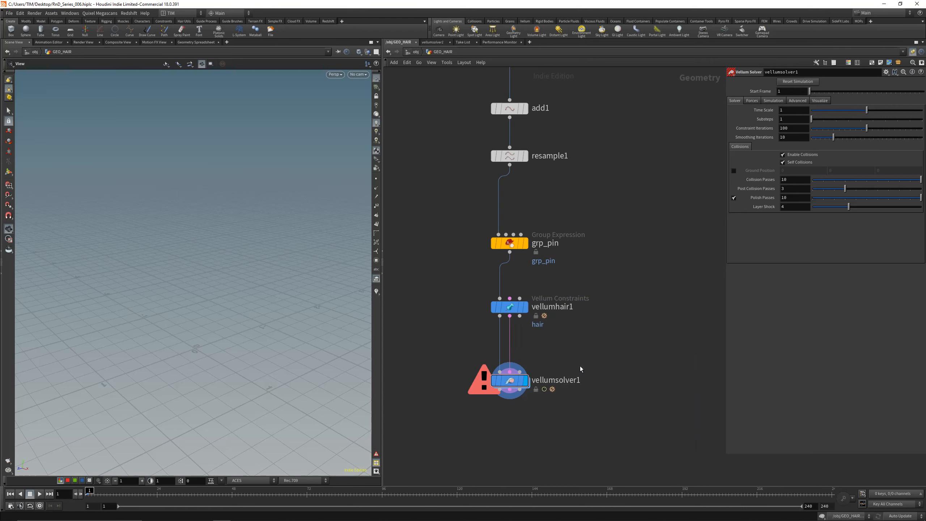
middle_drag(580, 367, 566, 359)
middle_click(488, 377)
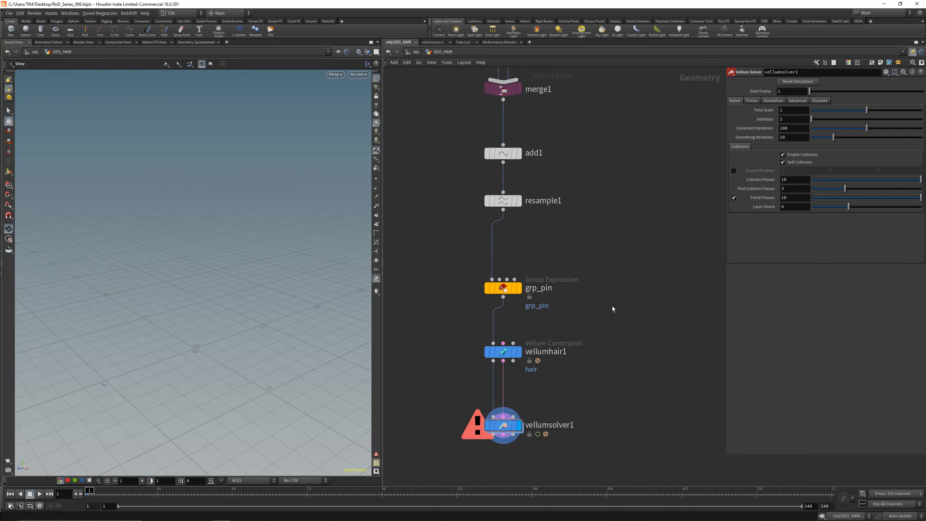
Insert an Attribute Delete node between resample1 and grp_pin and have it remove the point id attribute.
key(Tab)
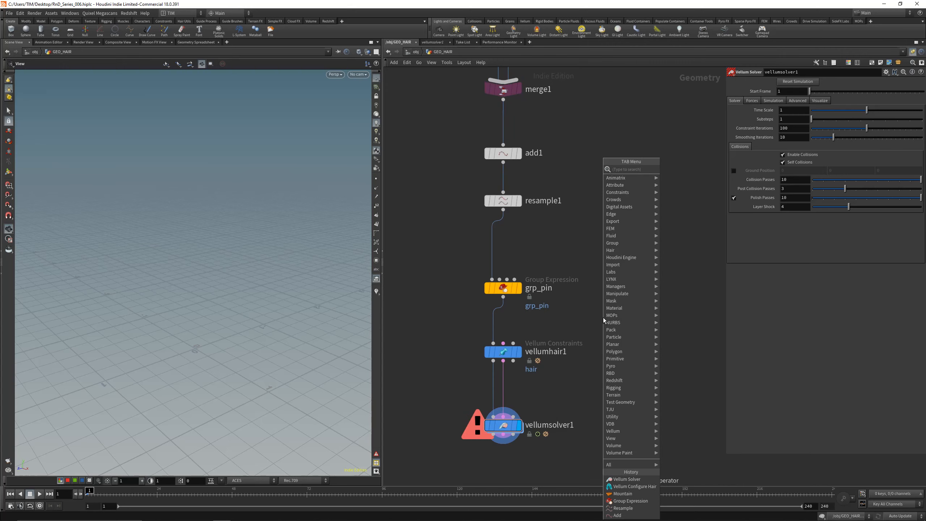
key(Tab)
key(Tab)
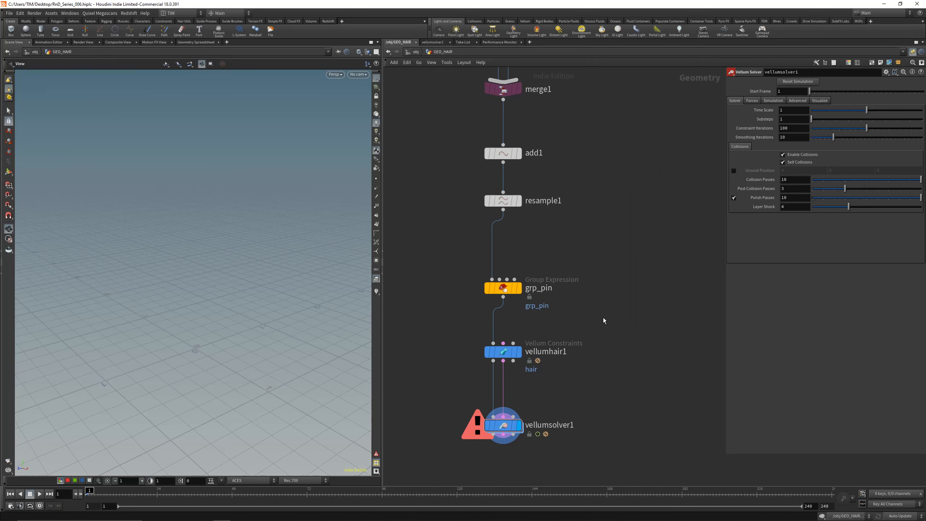
text(attribdel)
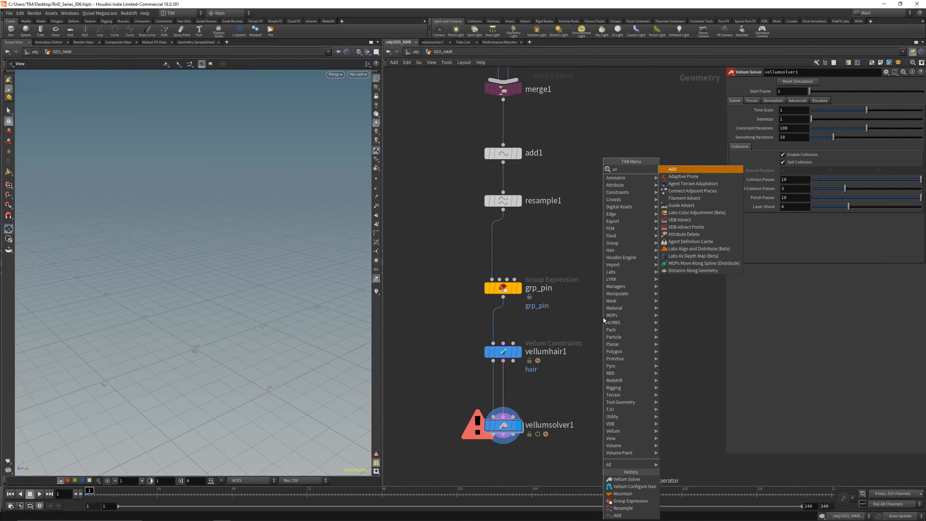
key(Return)
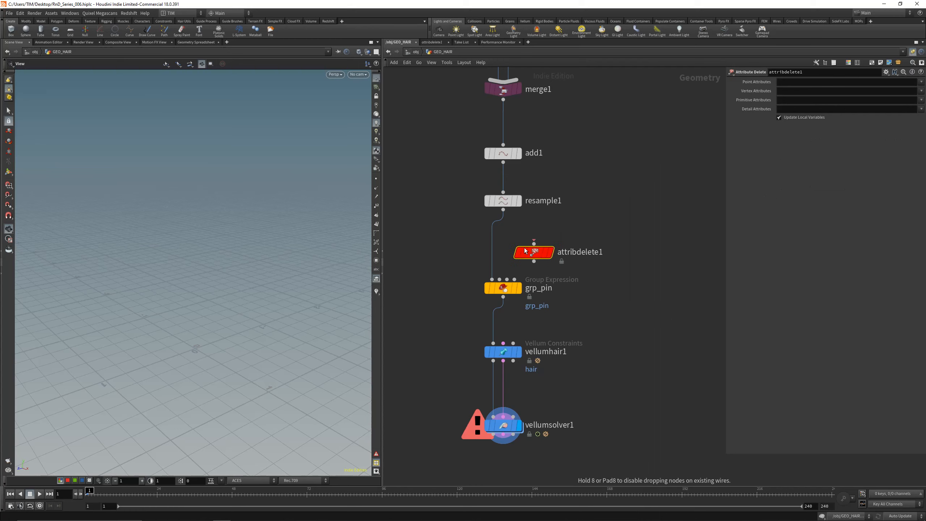
click(495, 249)
mouse_move(499, 245)
mouse_down()
mouse_move(542, 228)
mouse_move(503, 242)
mouse_up()
click(520, 242)
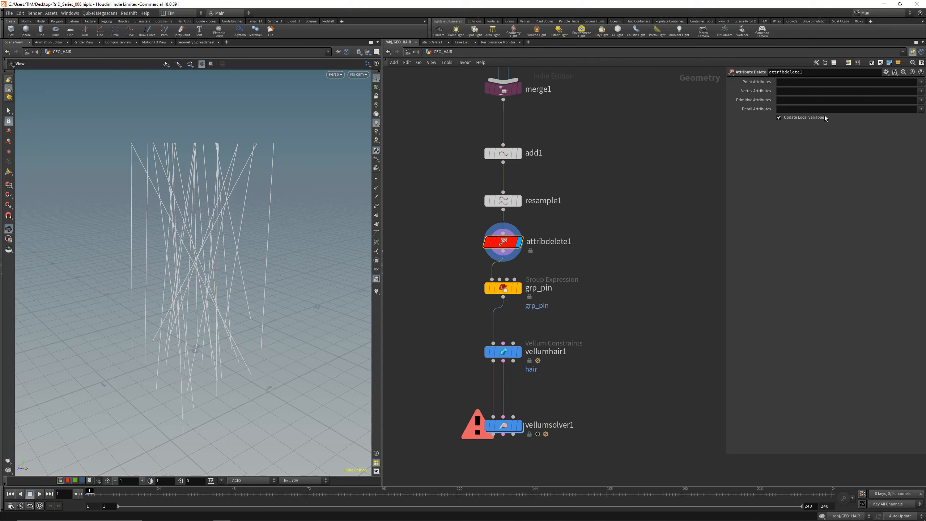
click(921, 82)
click(910, 90)
Display vellumsolver1 and play the hair simulation.
middle_drag(643, 356, 653, 316)
drag(457, 424, 650, 343)
key(r)
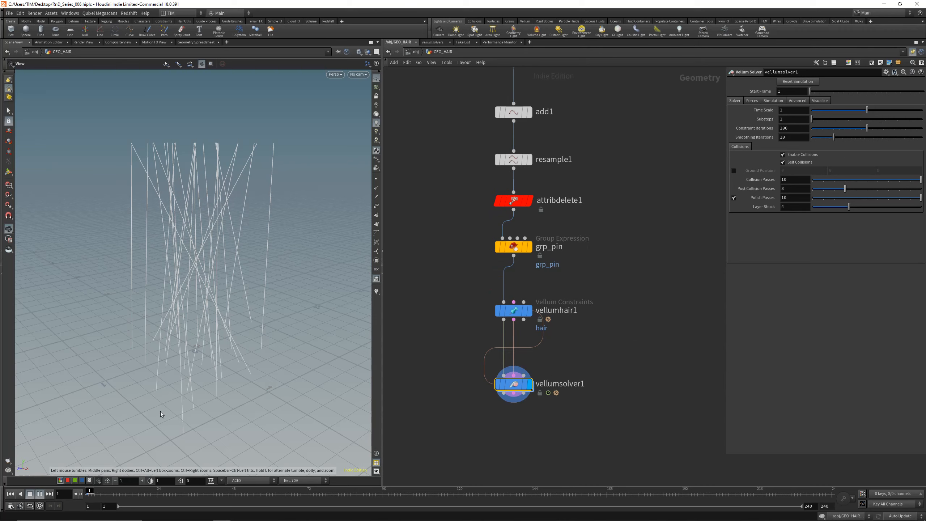
click(76, 494)
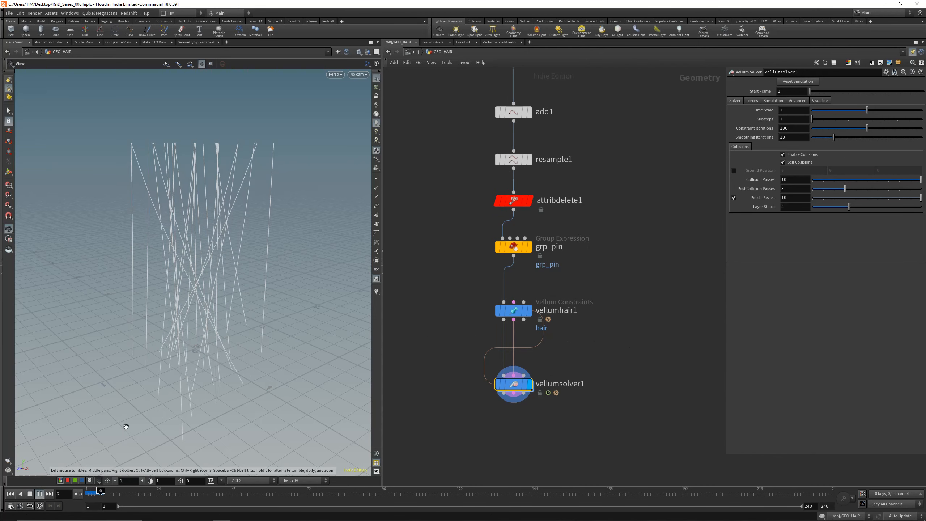
mouse_move(204, 292)
mouse_down()
mouse_move(206, 323)
mouse_move(195, 290)
mouse_move(137, 281)
mouse_move(213, 268)
mouse_move(220, 349)
mouse_move(204, 320)
mouse_move(182, 310)
mouse_move(196, 279)
mouse_move(194, 257)
mouse_move(269, 385)
mouse_move(211, 321)
mouse_move(172, 319)
mouse_move(221, 324)
mouse_move(176, 324)
mouse_move(203, 303)
mouse_up()
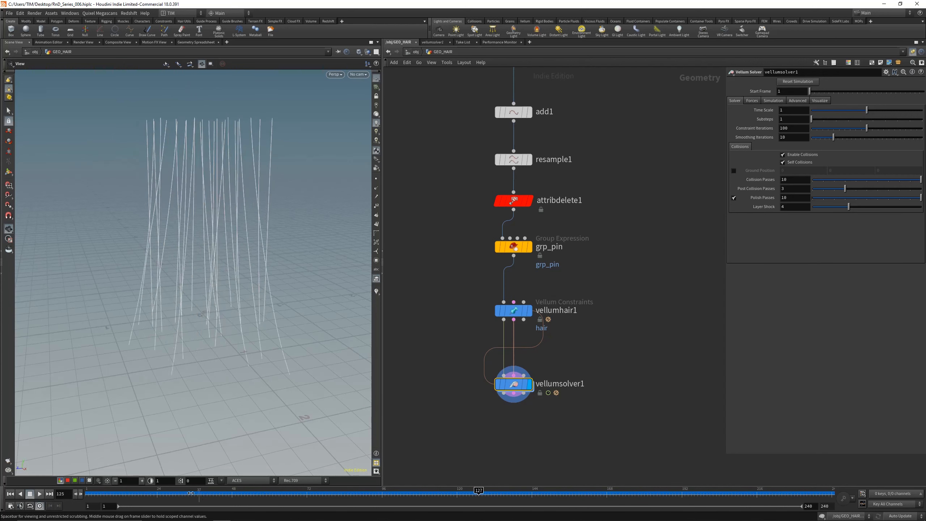
Open the forces network inside vellumsolver1 and rearrange the force_output node and the sticky note to free up space.
middle_drag(441, 356, 432, 278)
double_click(503, 310)
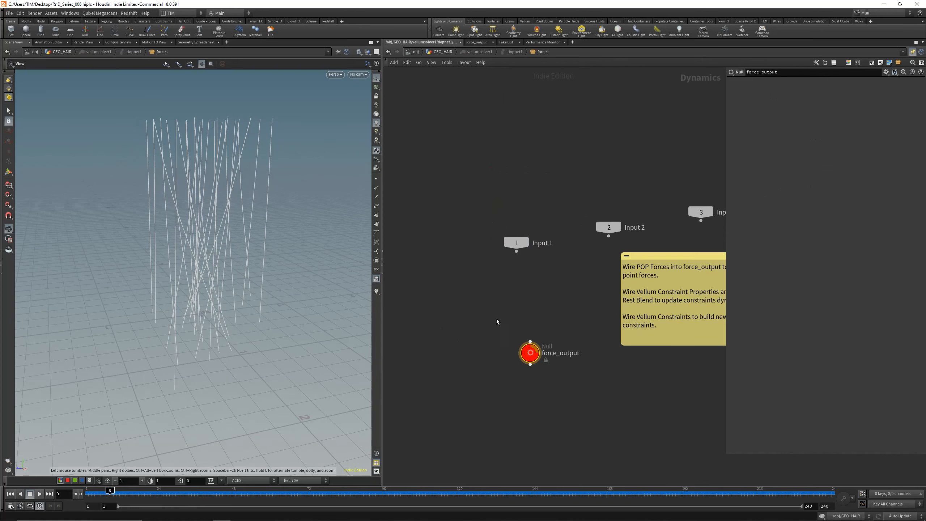
drag(533, 357, 520, 403)
middle_drag(547, 371, 504, 365)
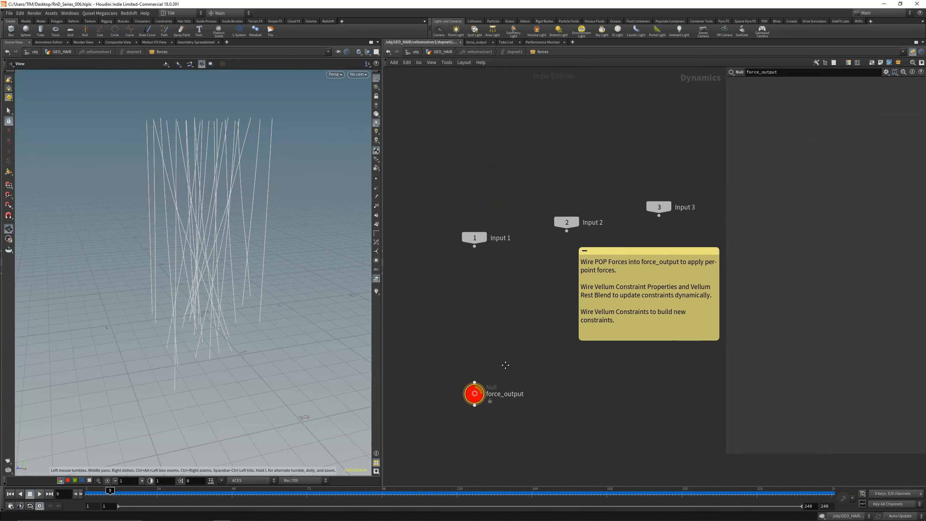
drag(620, 253, 615, 280)
middle_drag(561, 284, 500, 297)
drag(491, 275, 670, 408)
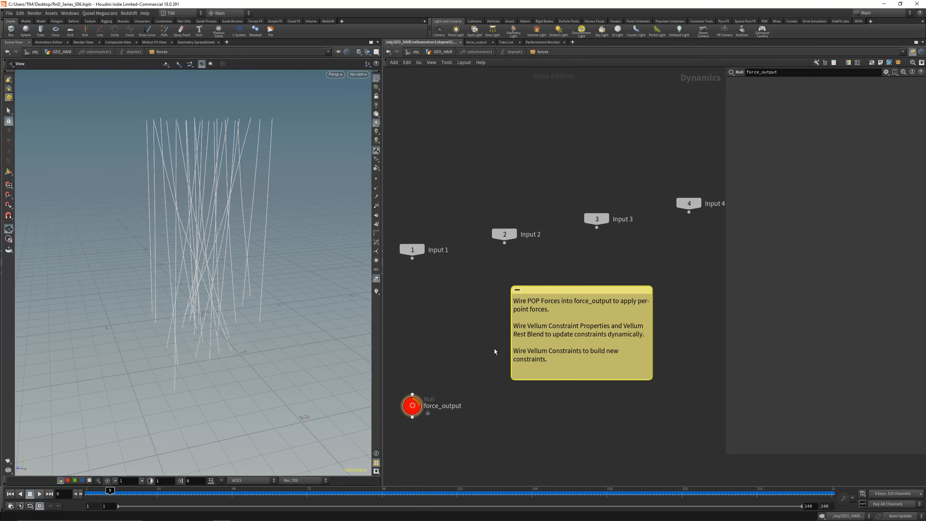
Add a POP Wind node and wire it into the force_output node in the forces network.
click(470, 343)
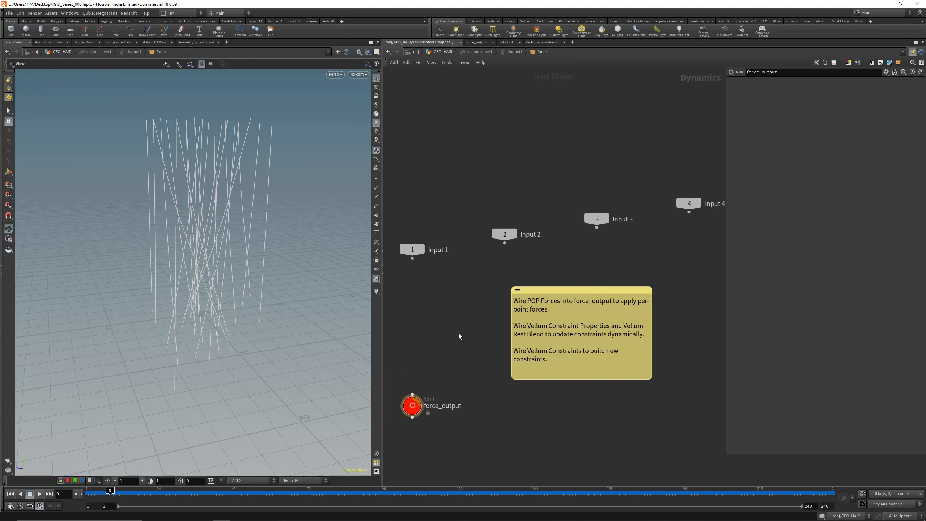
middle_drag(459, 333, 572, 338)
middle_drag(438, 333, 473, 352)
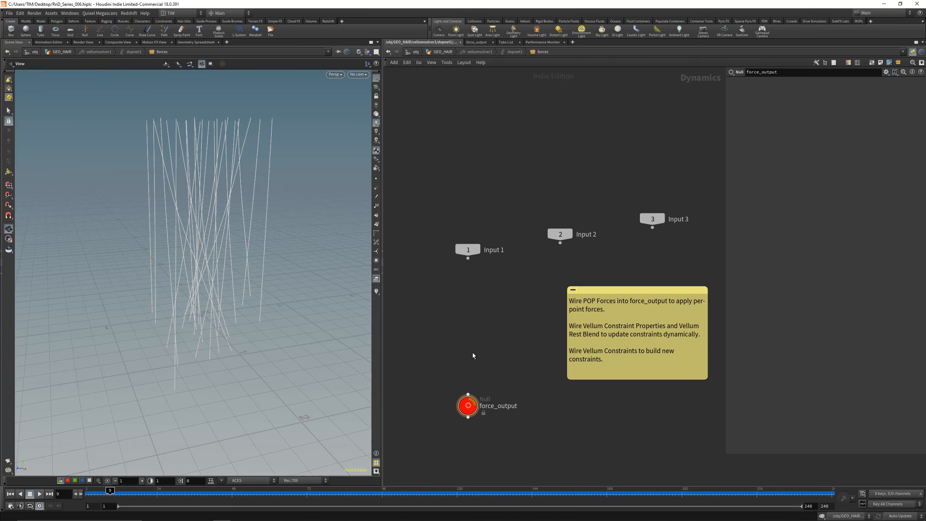
key(Tab)
text(popw)
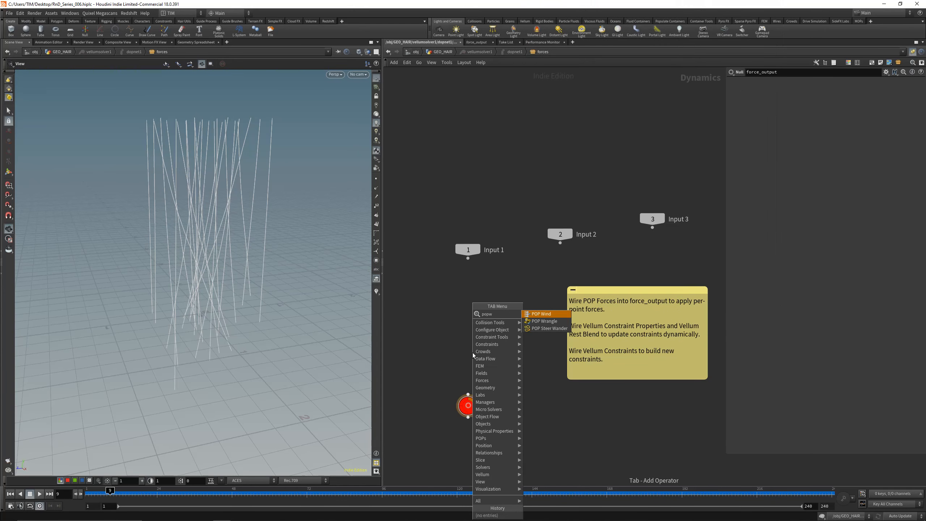
key(Return)
click(472, 353)
drag(473, 353, 468, 340)
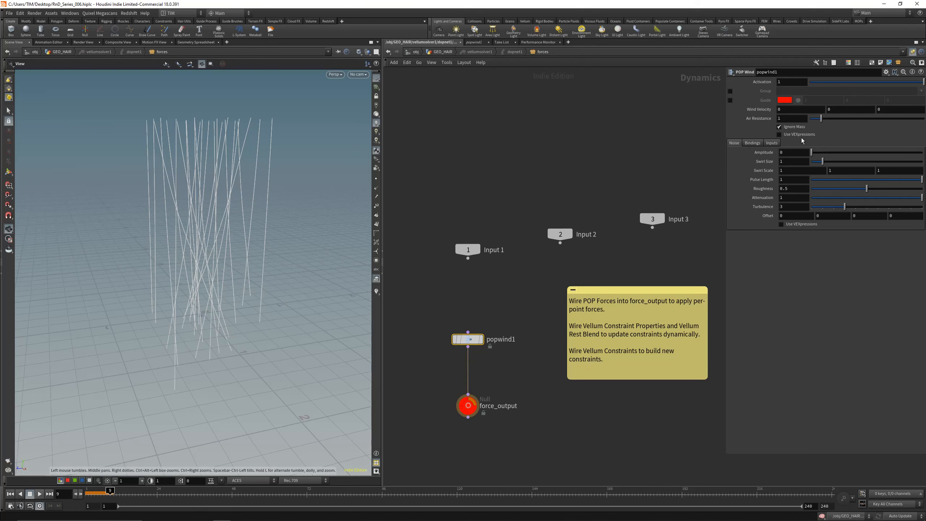
Set popwind1's wind velocity in X to 1 and its noise amplitude to 0.5, and return to the GEO_HAIR network.
text(1)
key(Return)
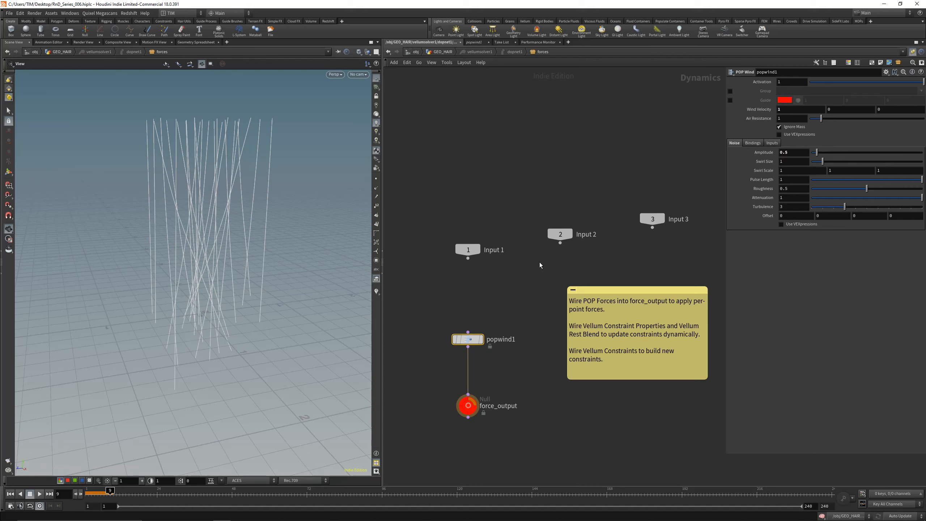
key(u)
key(u)
key(u)
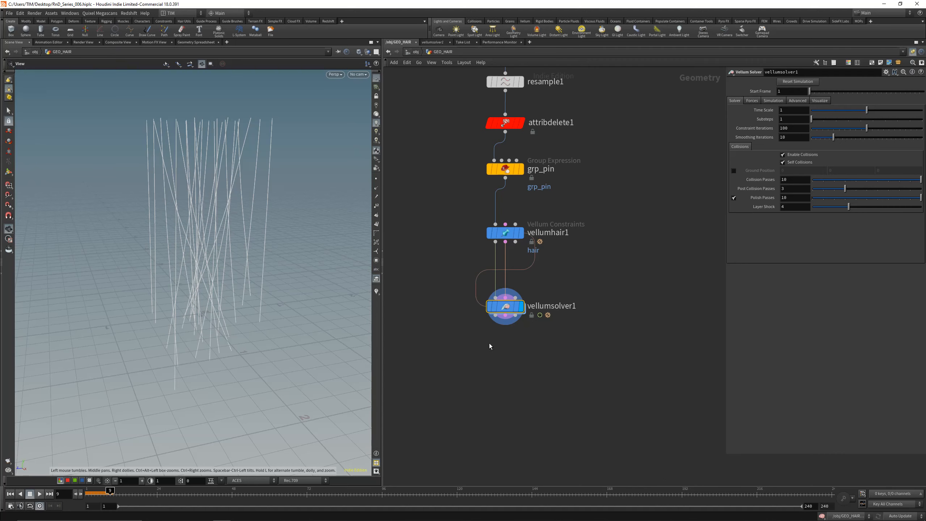
Play the hair simulation with the wind force and scrub through the cached frames.
key(Up)
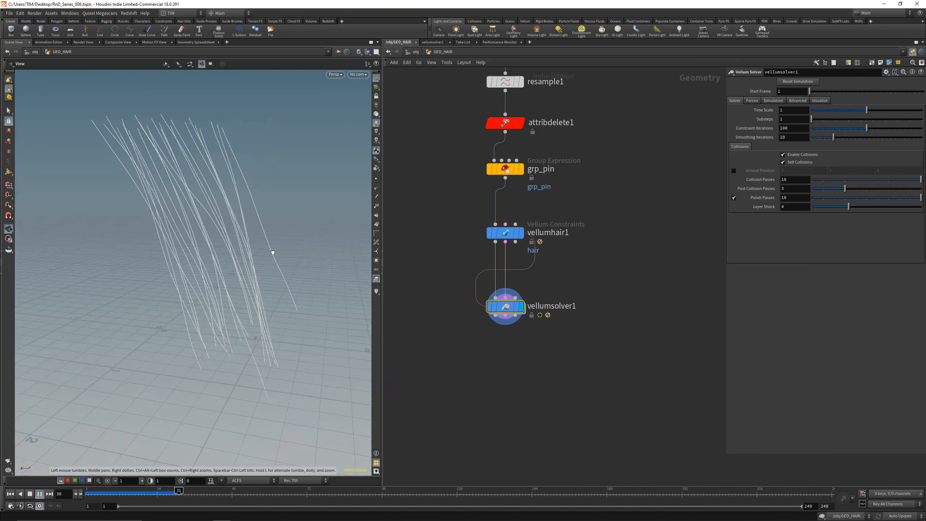
drag(273, 252, 230, 280)
drag(281, 493, 121, 493)
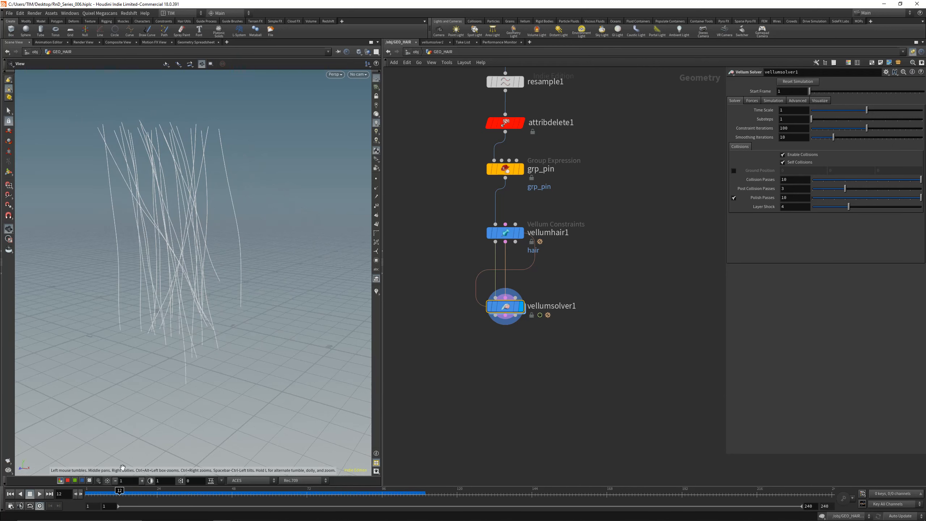
Set the forced total point count of scatter1 and scatter2 together to 75.
scroll(425, 387, down, 5)
middle_drag(432, 252, 456, 373)
middle_drag(444, 272, 452, 444)
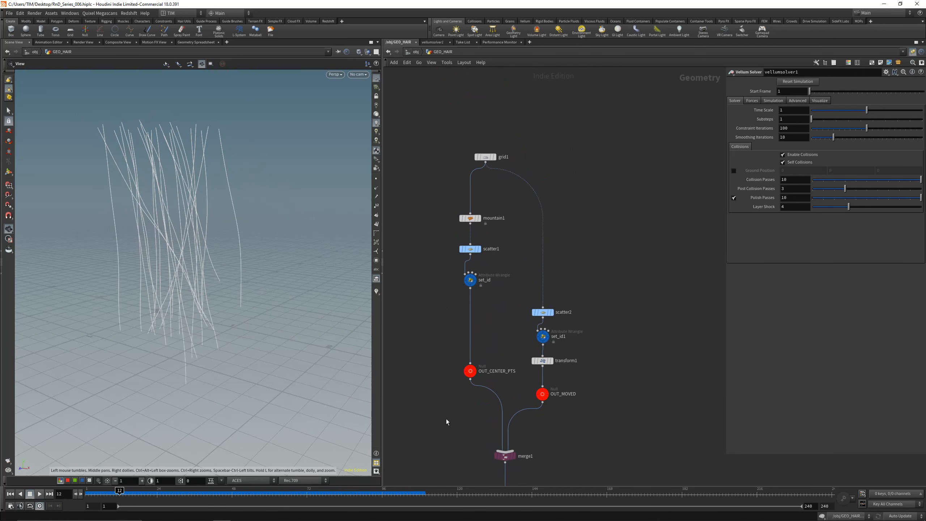
click(469, 249)
shift+click(543, 312)
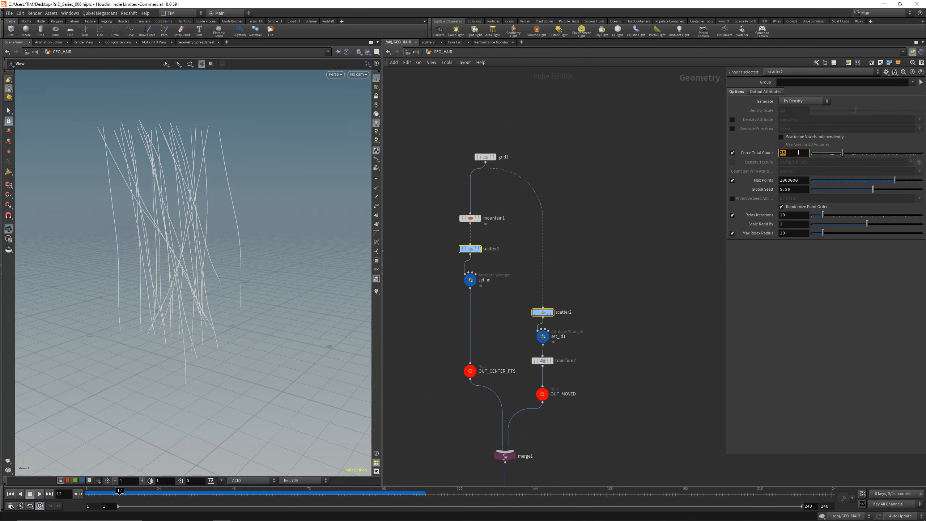
click(798, 153)
text(75)
key(Return)
Replay the denser hair simulation from the first frame and scrub through its motion.
middle_drag(588, 375, 597, 199)
middle_drag(598, 347, 592, 268)
key(ctrl+Up)
key(Up)
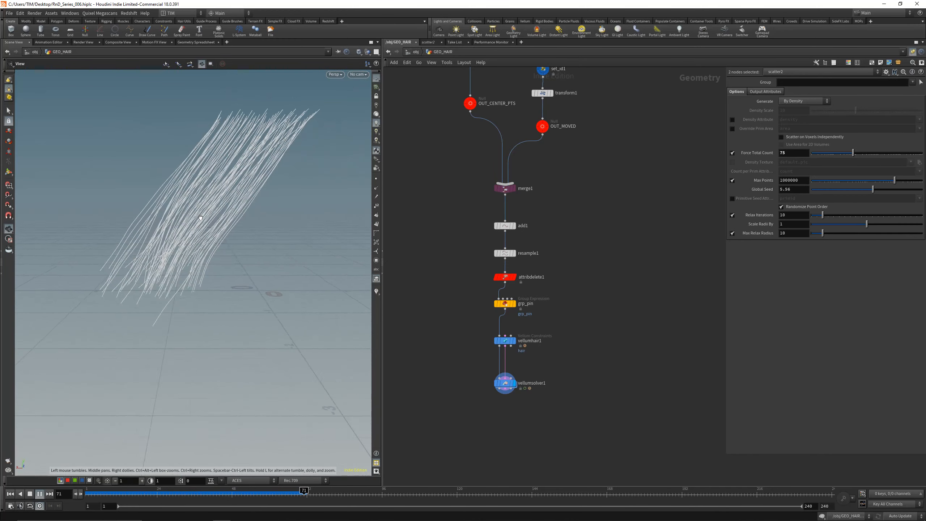
drag(216, 490, 261, 492)
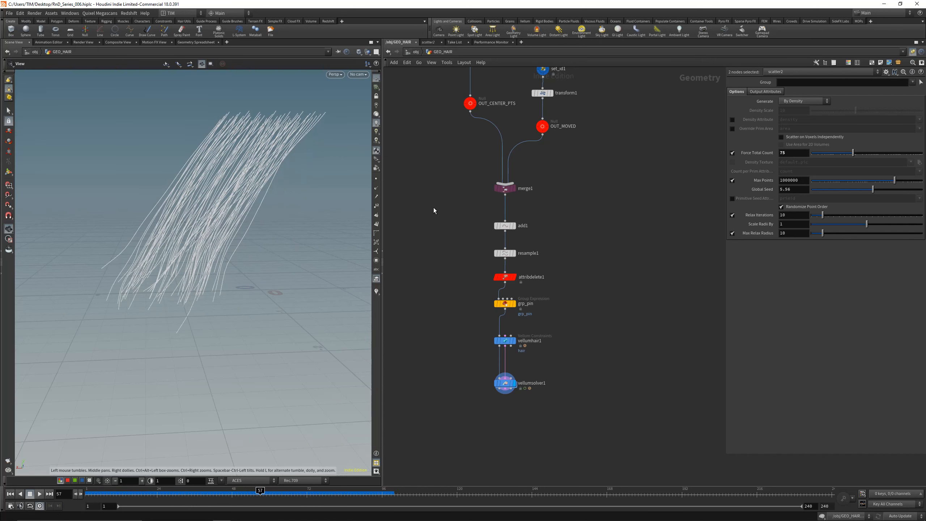
Display the mountain1 node to view the deformed surface that the hair ends are scattered on.
scroll(445, 113, down, 2)
middle_drag(444, 113, 462, 264)
scroll(481, 135, up, 3)
middle_drag(481, 135, 475, 162)
click(478, 189)
click(482, 188)
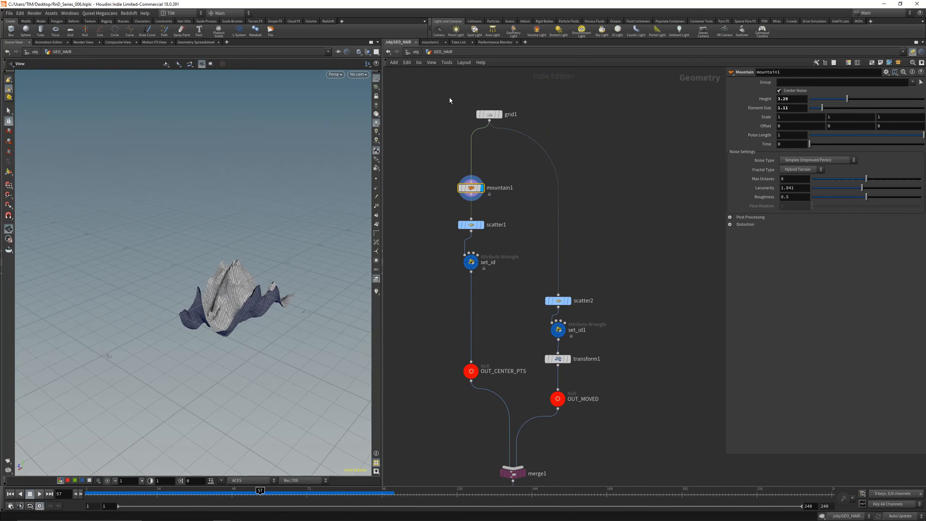
Display transform1 and raise its scattered points in the viewport to a Y translation of about 3.33.
click(558, 359)
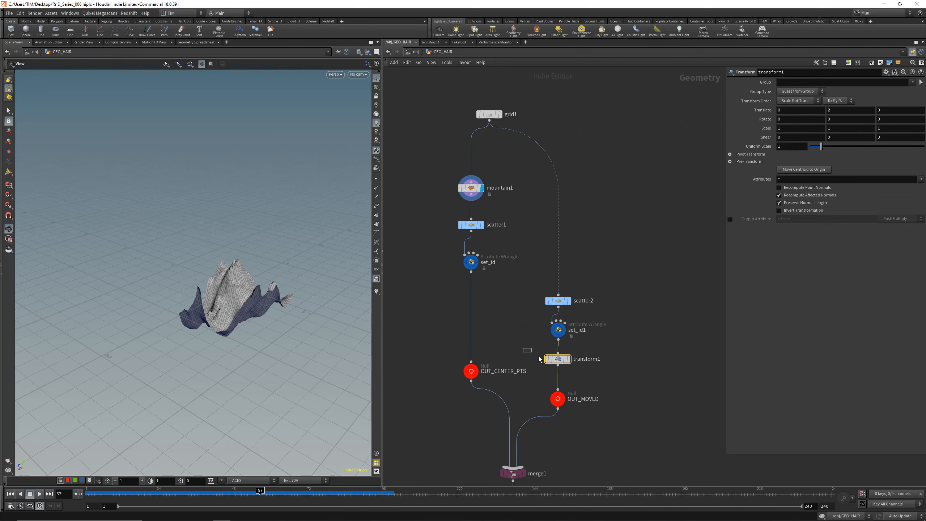
click(568, 359)
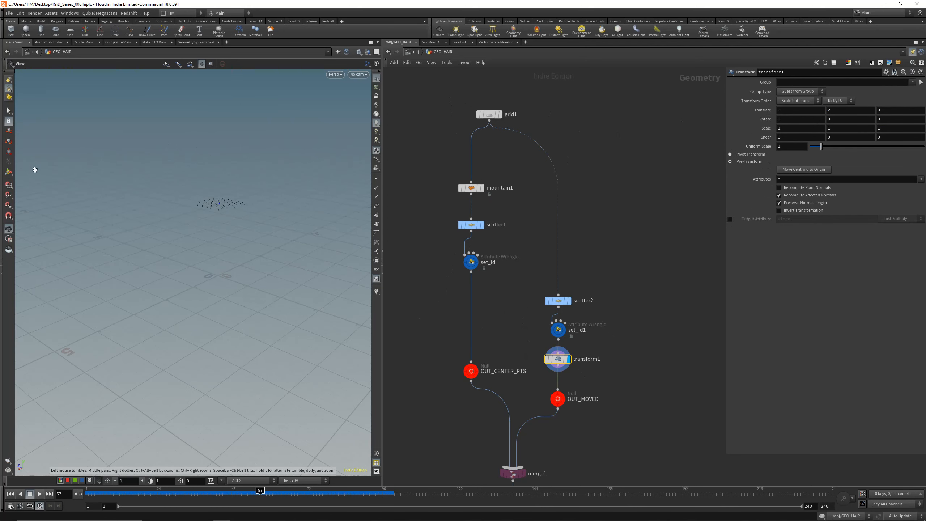
click(7, 174)
drag(223, 197, 220, 142)
Display merge1 and add1 in turn to check the merged points and the curves connecting them.
drag(470, 450, 542, 480)
key(r)
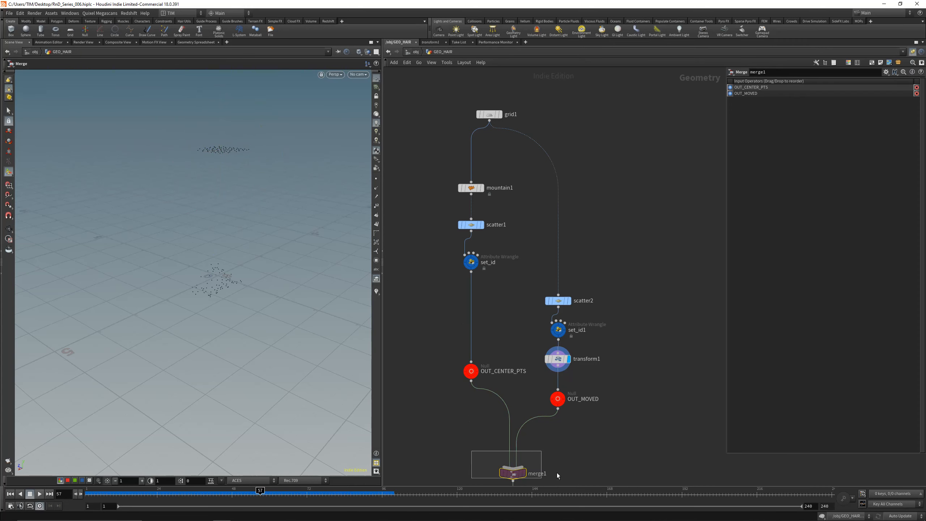
middle_drag(628, 412, 610, 311)
drag(459, 423, 543, 416)
key(r)
middle_drag(578, 324, 580, 409)
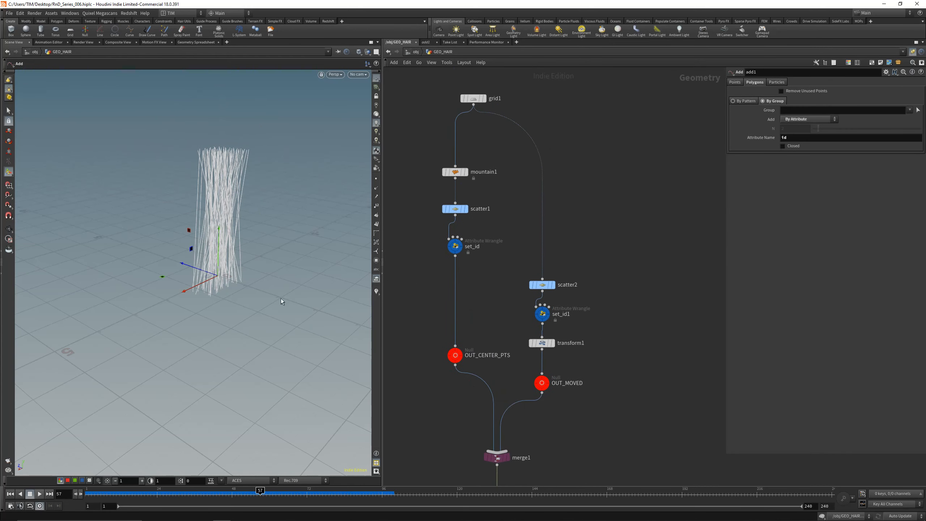
Raise the mountain1 height to 22.29 to vary the hair lengths more strongly.
key(space+g)
drag(233, 302, 358, 242)
middle_drag(420, 166, 421, 178)
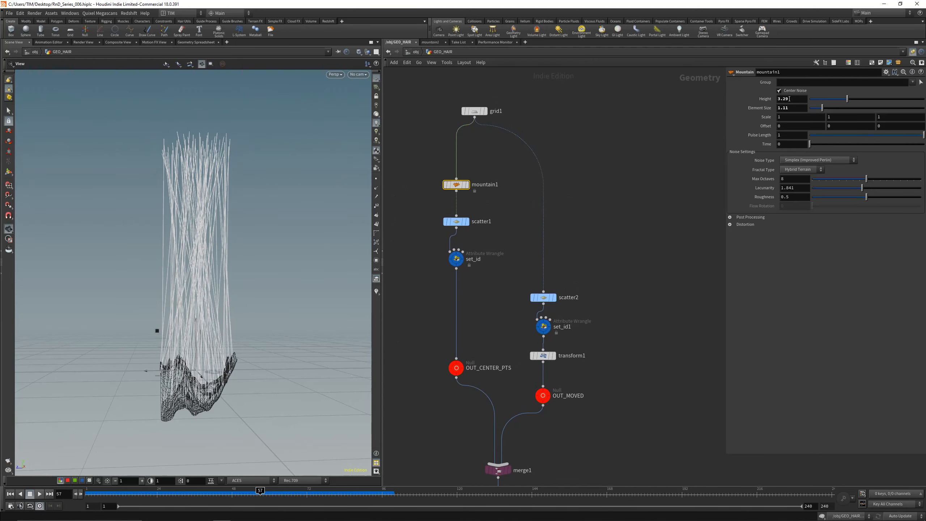
middle_drag(790, 99, 861, 81)
Display vellumsolver1, replay the lengthened hair simulation from the first frame, and examine its motion from several angles.
scroll(612, 396, down, 1)
middle_drag(612, 396, 629, 127)
click(542, 384)
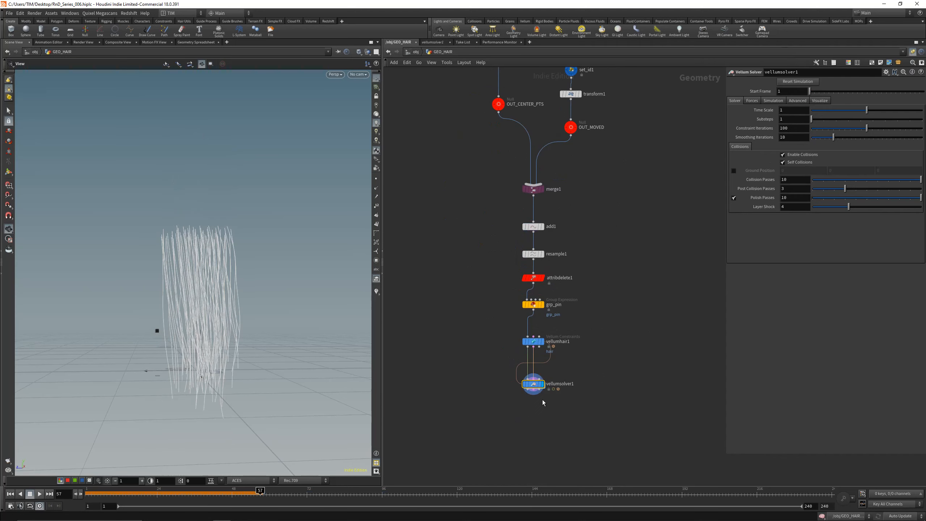
key(ctrl+Up)
key(Up)
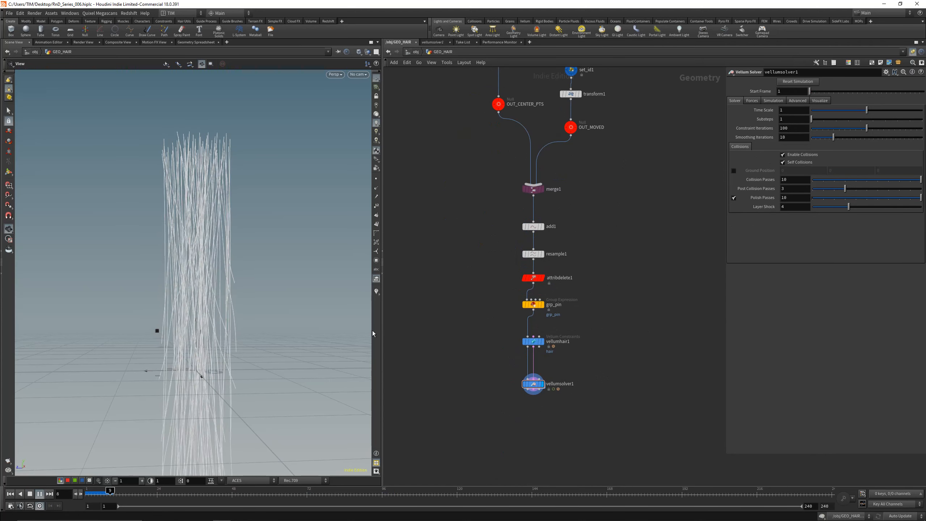
drag(195, 254, 182, 317)
middle_drag(182, 316, 176, 275)
drag(176, 275, 155, 296)
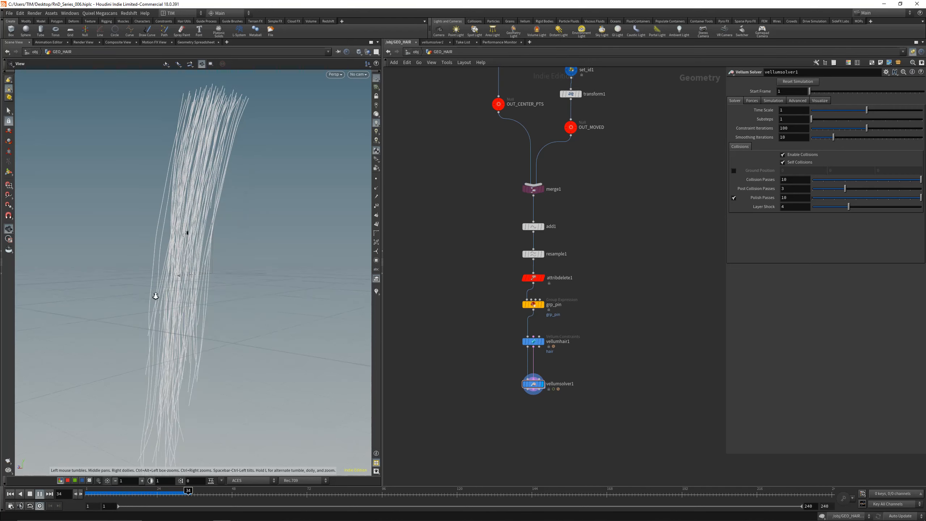
right_drag(155, 296, 203, 299)
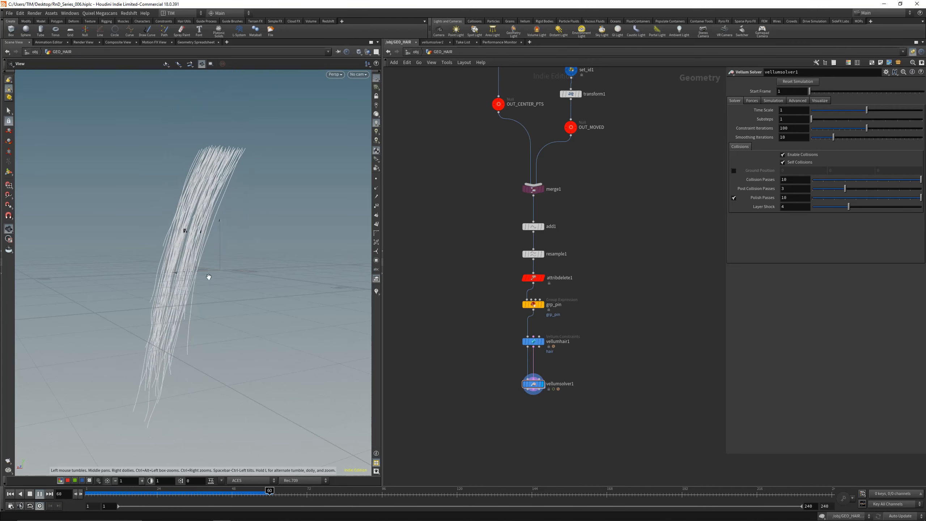
drag(206, 278, 186, 260)
drag(479, 502, 238, 494)
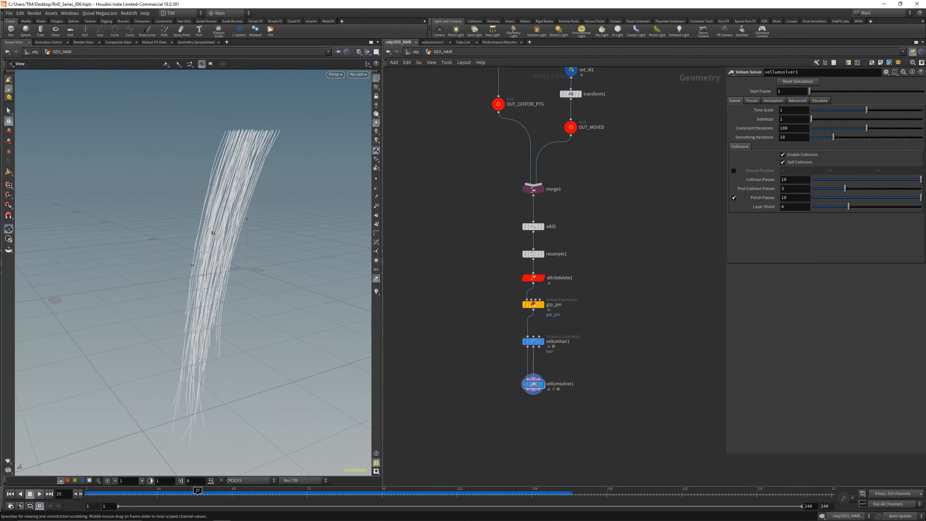
drag(242, 243, 169, 379)
Display mountain1 and greatly reduce its height to flatten the surface again.
middle_drag(469, 211, 457, 462)
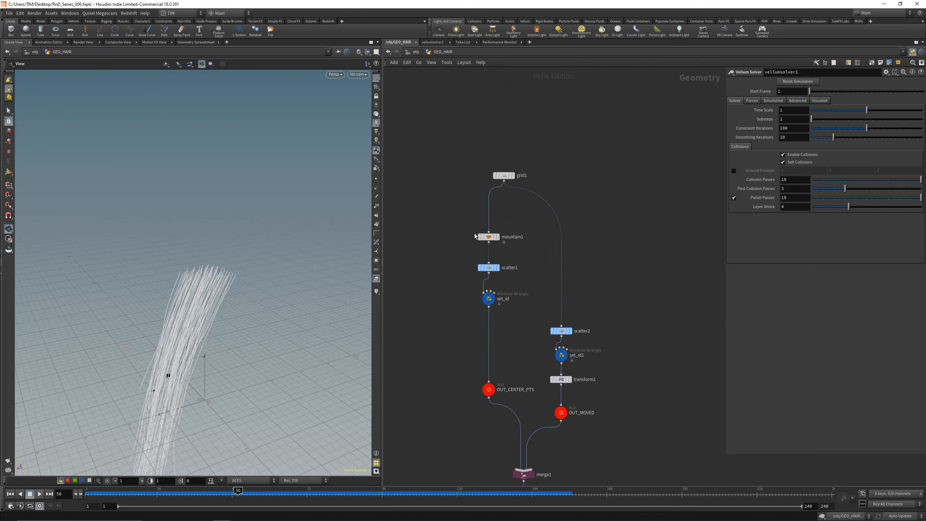
click(495, 236)
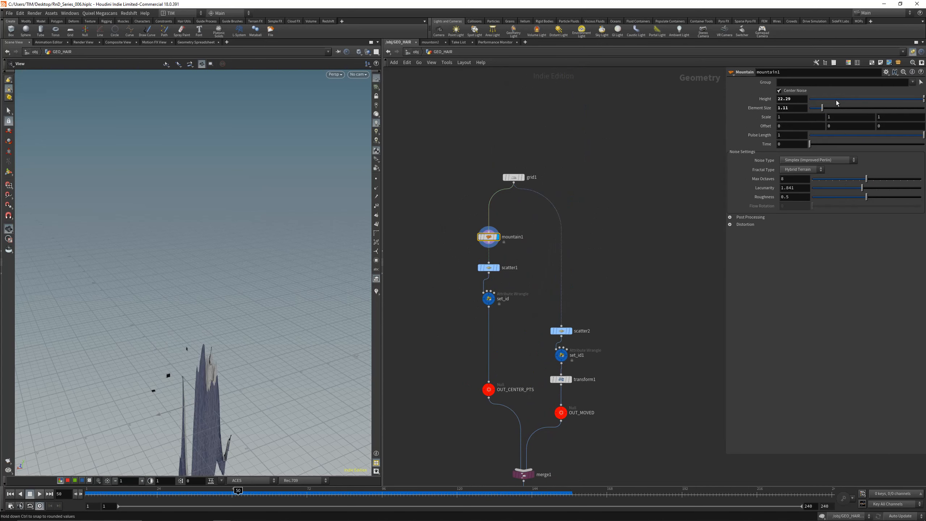
drag(877, 99, 834, 106)
Set transform1's Y translation to 2.
click(561, 380)
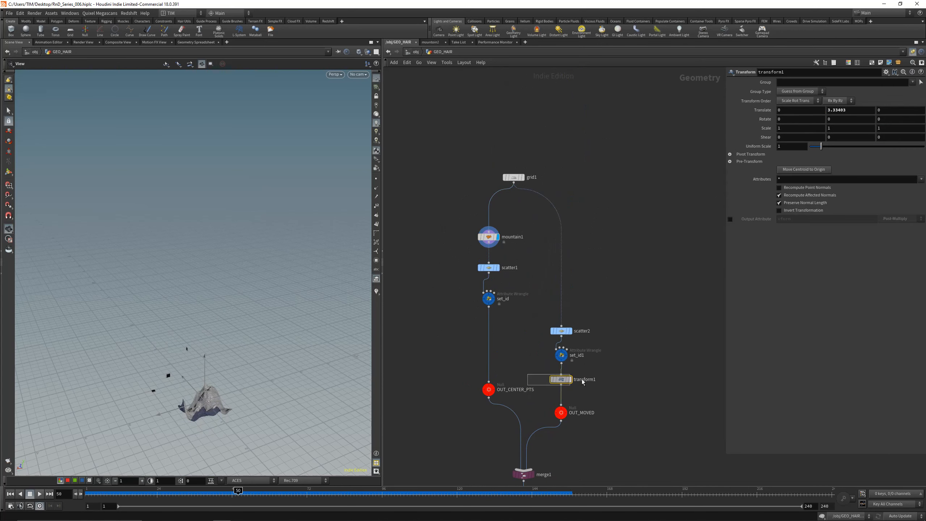
double_click(848, 111)
text(2)
key(Return)
Display vellumsolver1, replay the shortened hair simulation from the first frame, and examine individual frames from different angles.
middle_drag(652, 387, 647, 211)
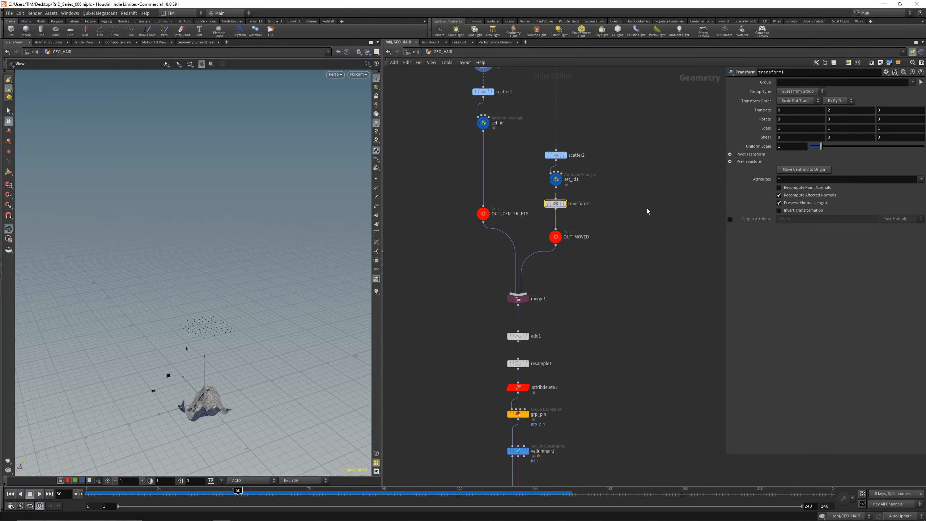
middle_drag(484, 395, 492, 252)
click(534, 350)
key(ctrl+Up)
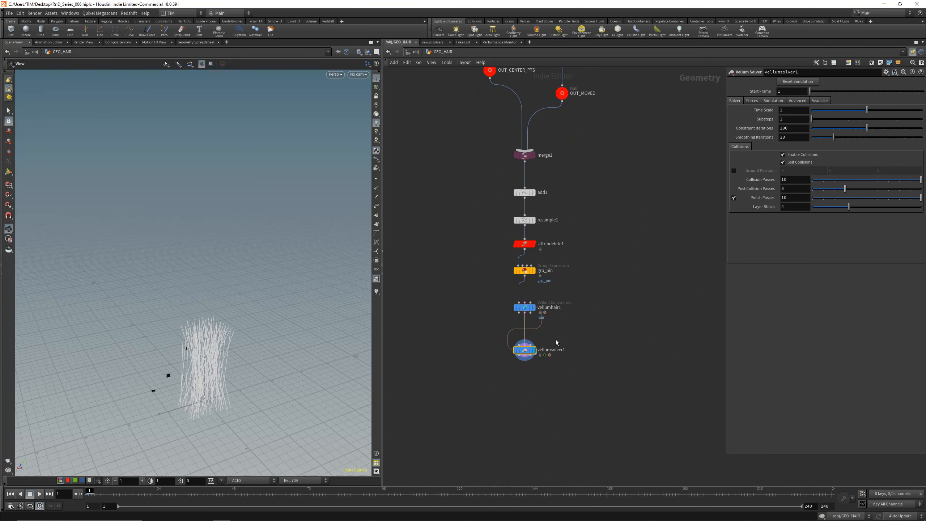
key(Up)
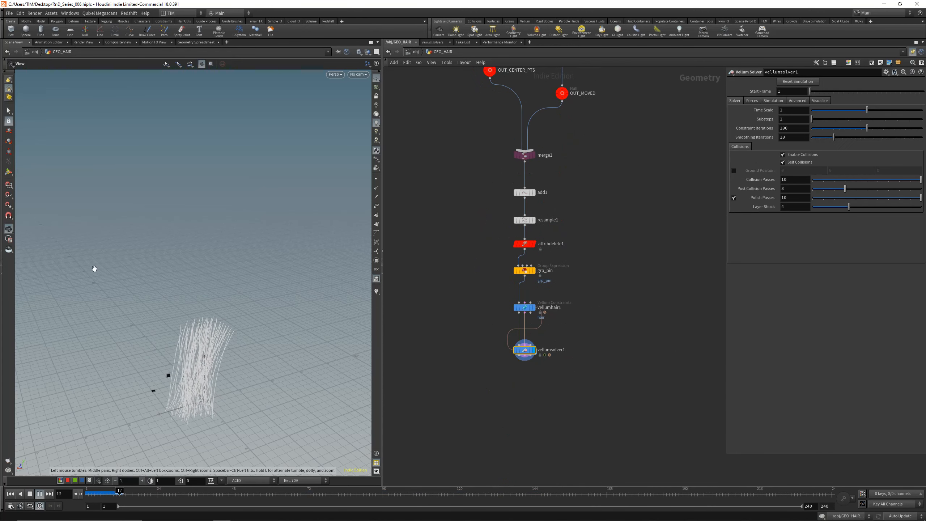
scroll(233, 252, up, 5)
drag(233, 252, 223, 315)
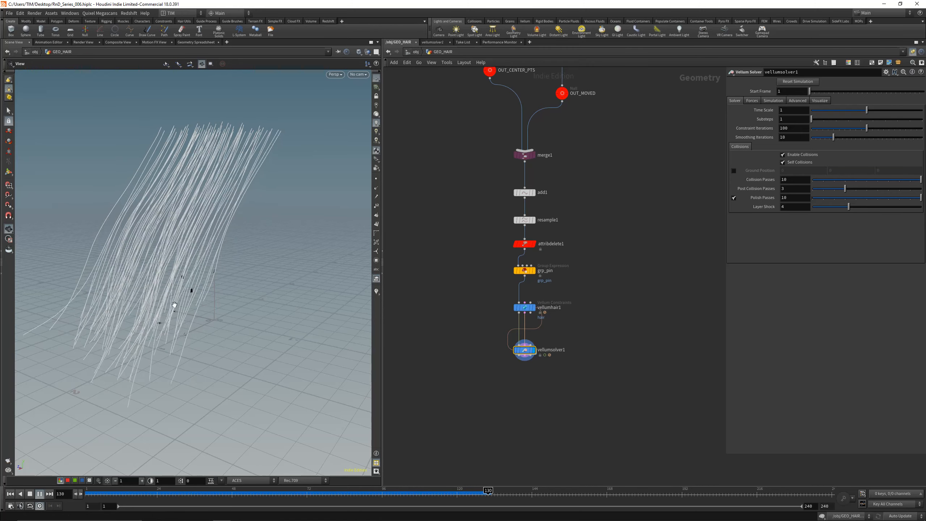
drag(174, 306, 233, 299)
drag(250, 491, 313, 491)
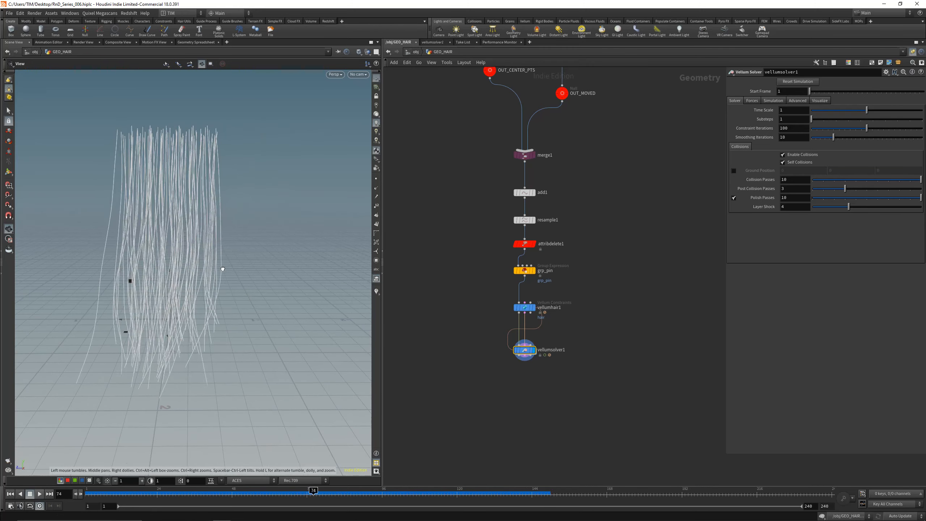
drag(223, 269, 182, 270)
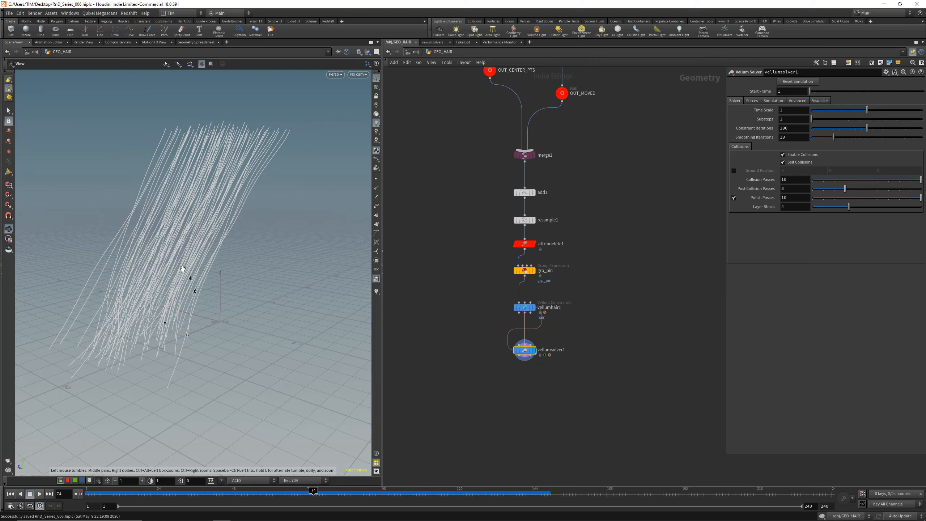
drag(182, 250, 226, 253)
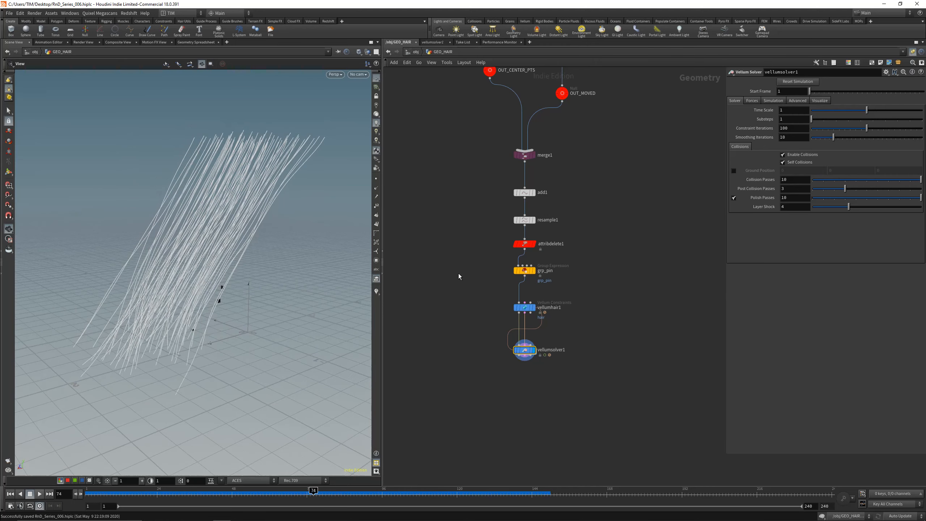
Move vellumsolver1 slightly closer to vellumhair1 and view its node information.
drag(526, 351, 527, 348)
drag(240, 275, 268, 267)
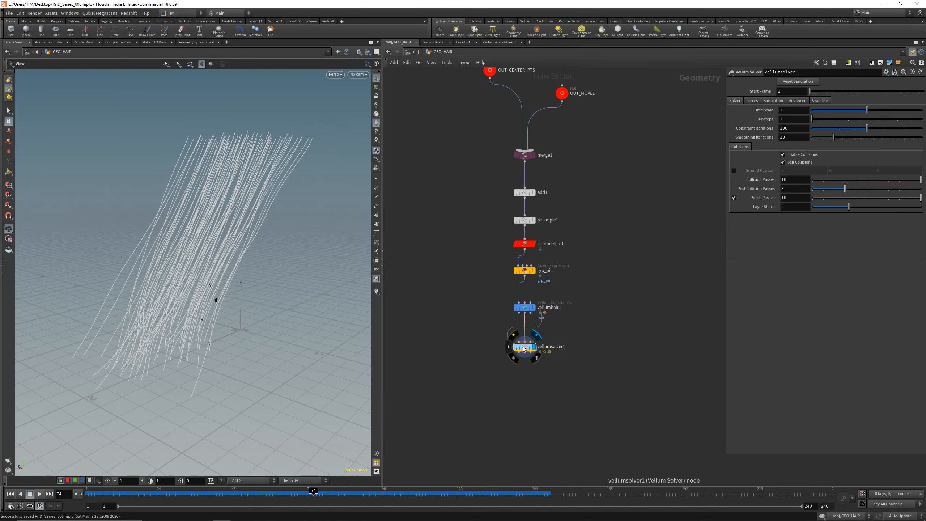
middle_click(524, 348)
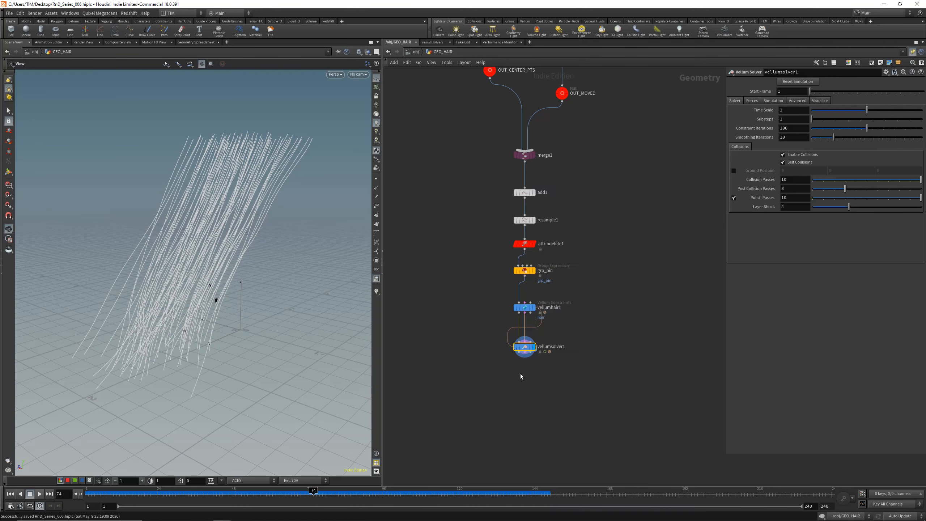
Add an Attribute VOP node below vellumsolver1, wired to the solver's first output.
scroll(520, 365, up, 3)
key(Tab)
text(vop)
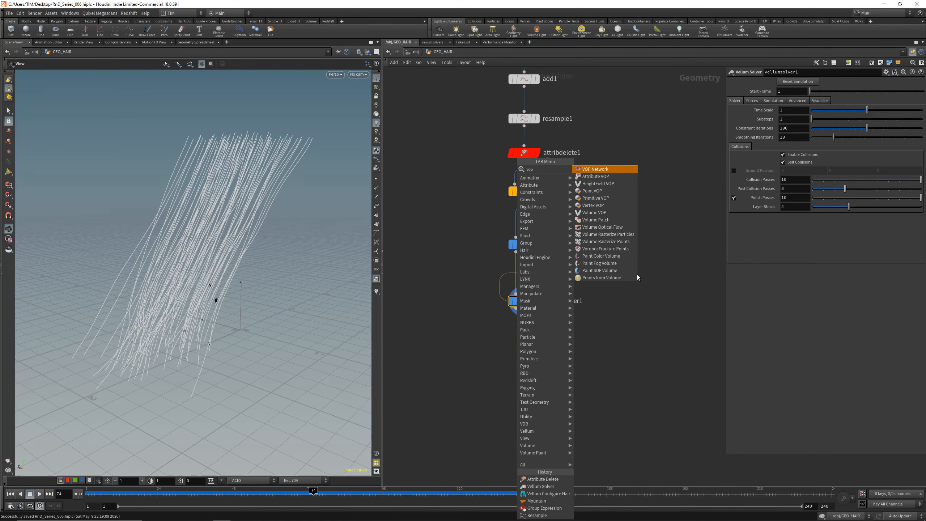
key(Down)
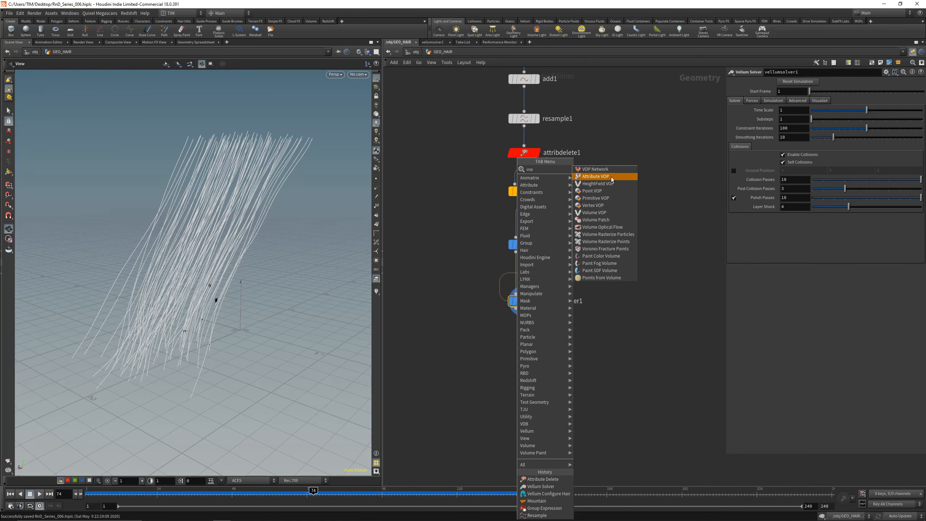
key(Return)
click(524, 371)
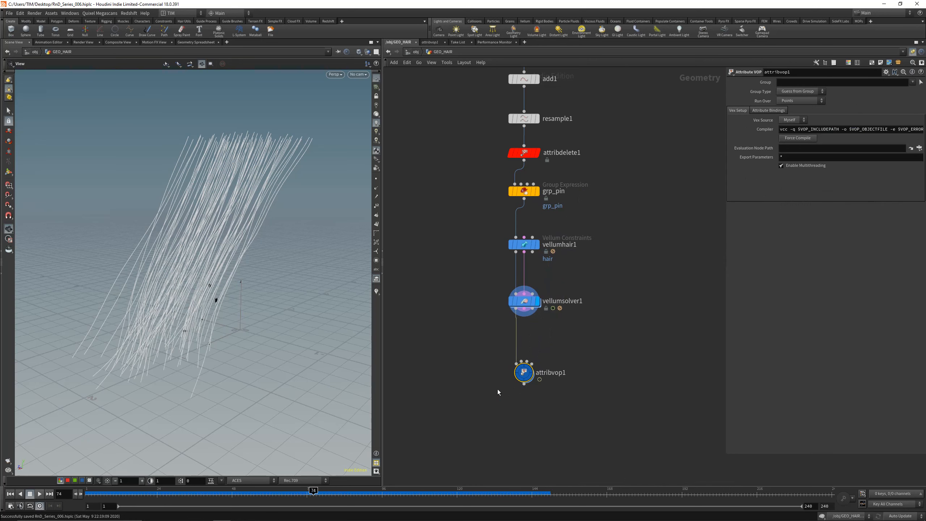
Display attribvop1, view its node information, and save the scene.
mouse_move(525, 371)
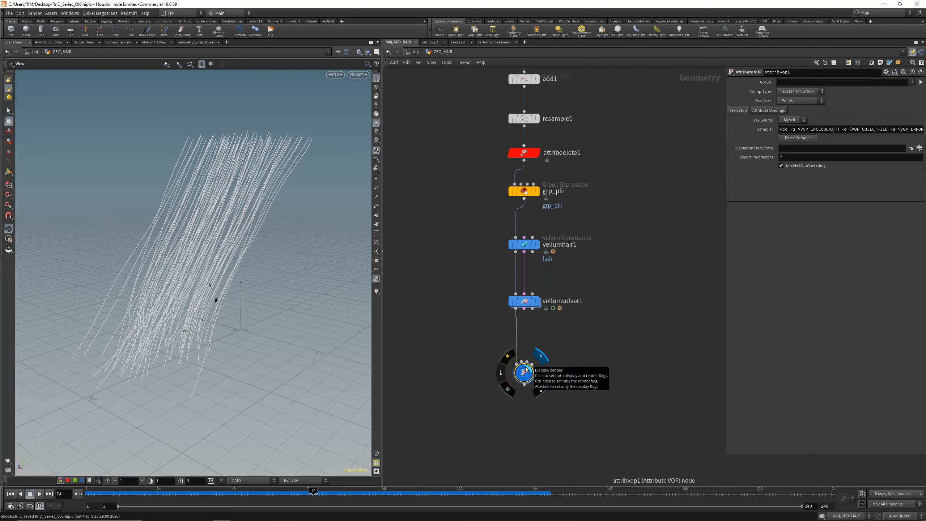
middle_click(525, 370)
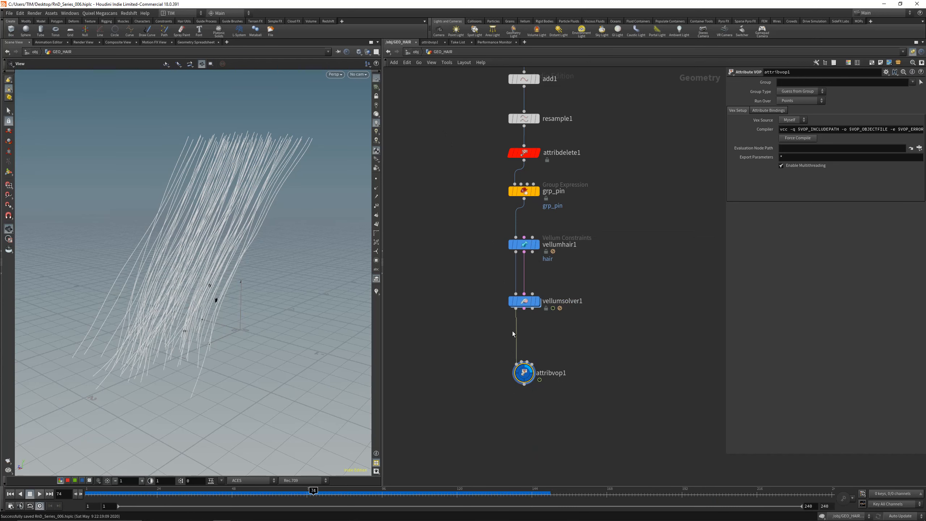
middle_click(531, 372)
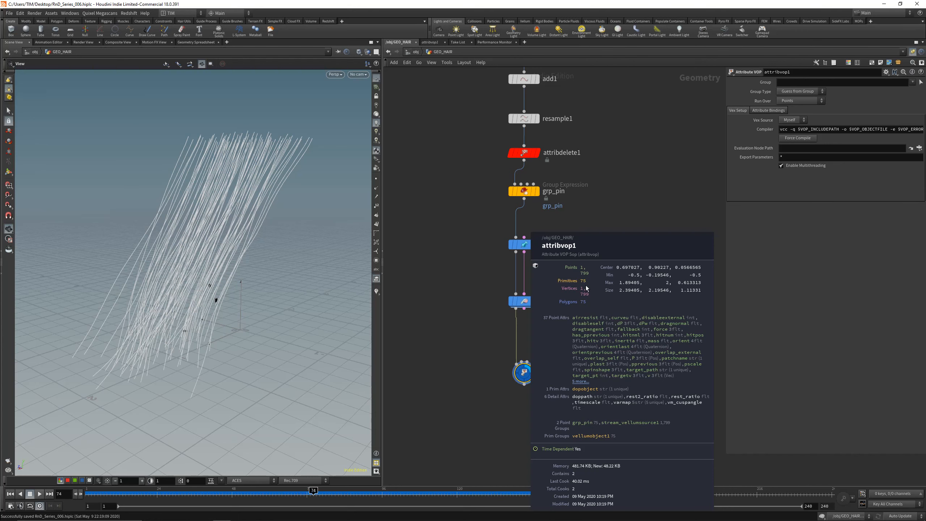
drag(523, 373, 523, 374)
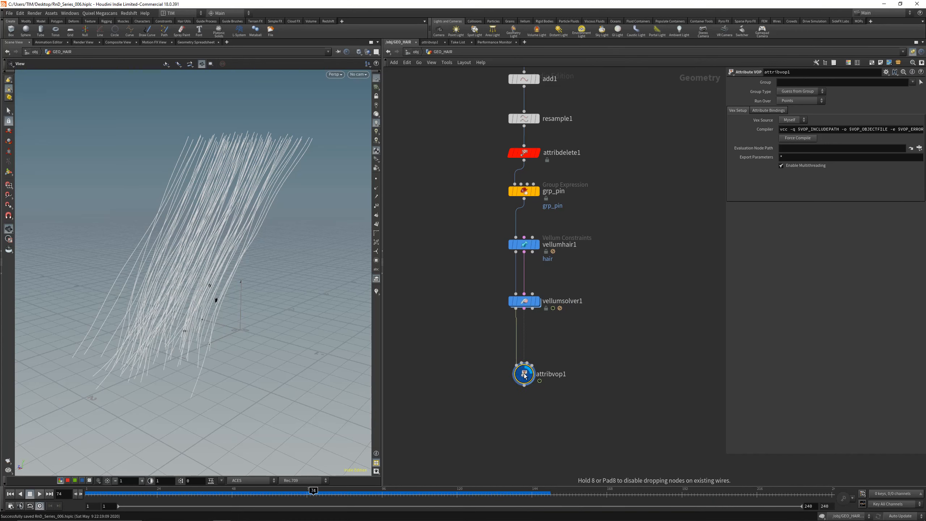
key(ctrl+s)
drag(225, 258, 243, 167)
drag(208, 274, 270, 263)
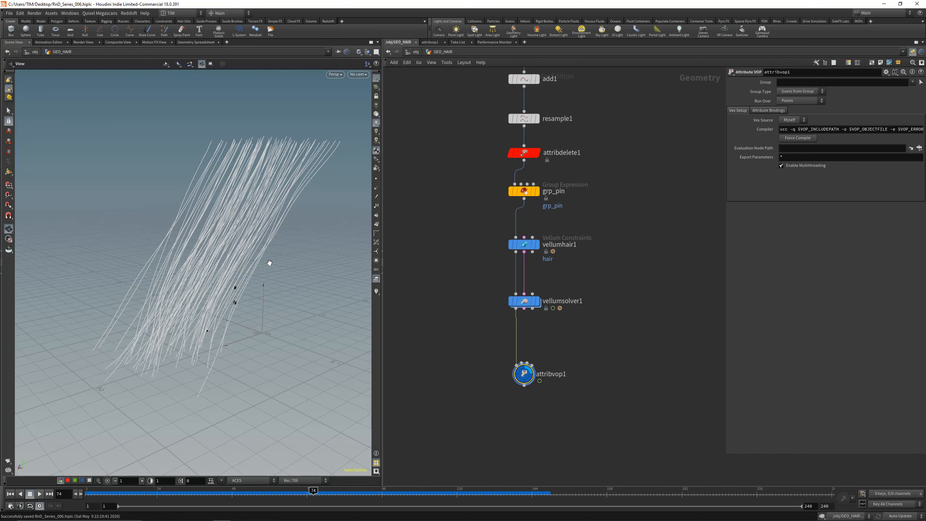
Add a PolyWire node fed by attribvop1 and display the resulting tubes at frame 80.
key(Tab)
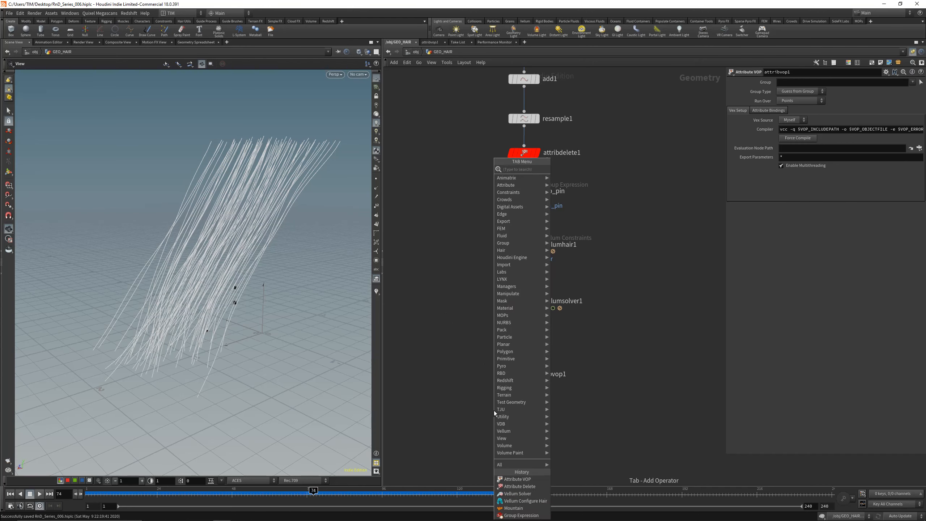
text(pow)
key(Down)
key(Return)
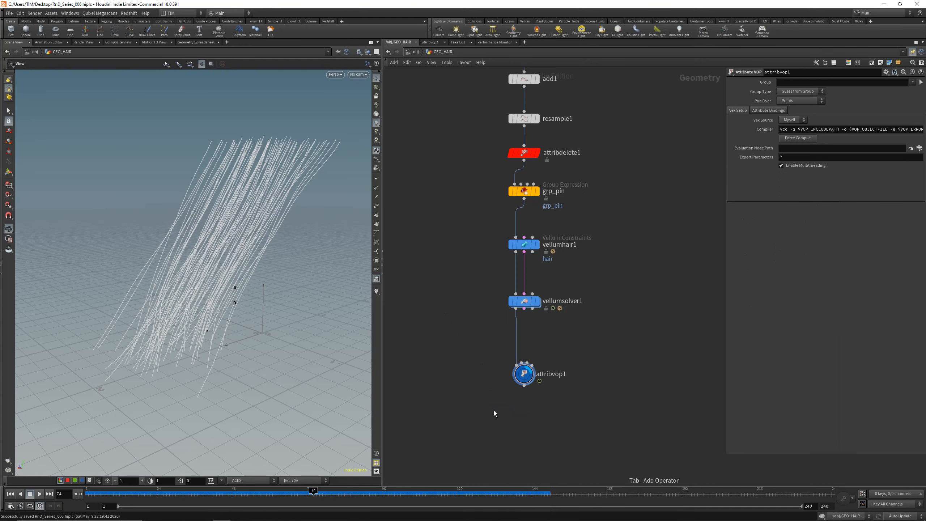
click(523, 420)
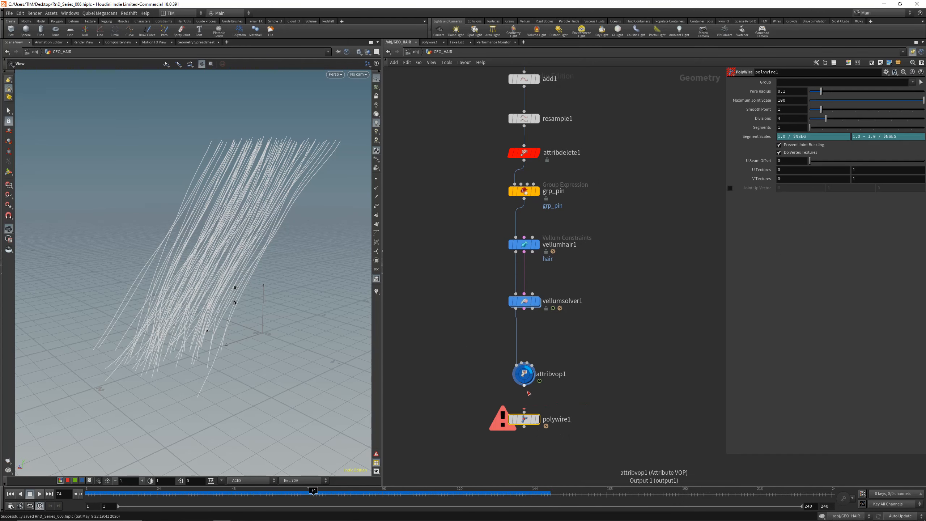
key(ctrl+s)
drag(229, 254, 332, 490)
right_click(209, 274)
mouse_move(233, 310)
mouse_down()
mouse_move(127, 294)
mouse_move(209, 279)
mouse_move(233, 298)
mouse_up()
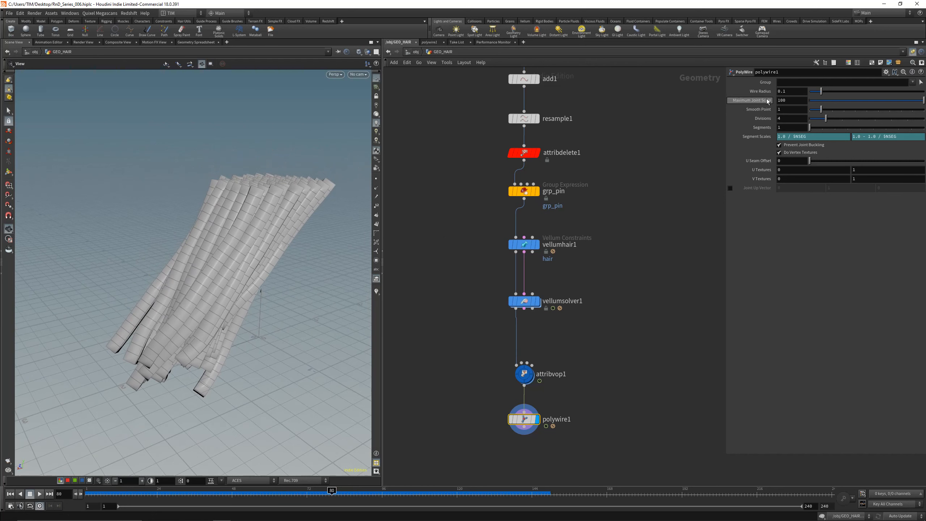
Try 16 Divisions on polywire1 and settle on 32 for rounder tubes.
click(788, 119)
text(16)
key(Return)
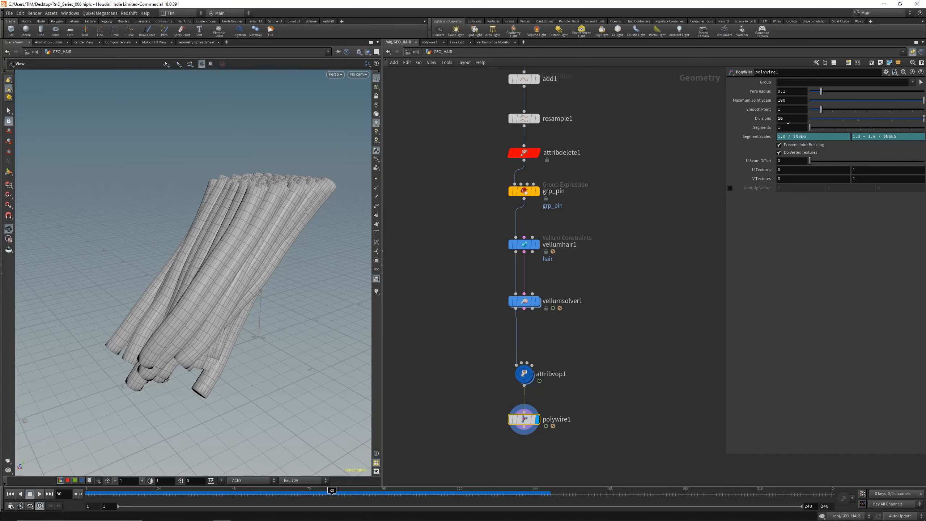
click(788, 121)
text(32)
key(Return)
drag(239, 254, 271, 269)
Display attribvop1, enter its VOP network, and move the geometry output node to make room beside the global parameters node.
drag(475, 376, 565, 361)
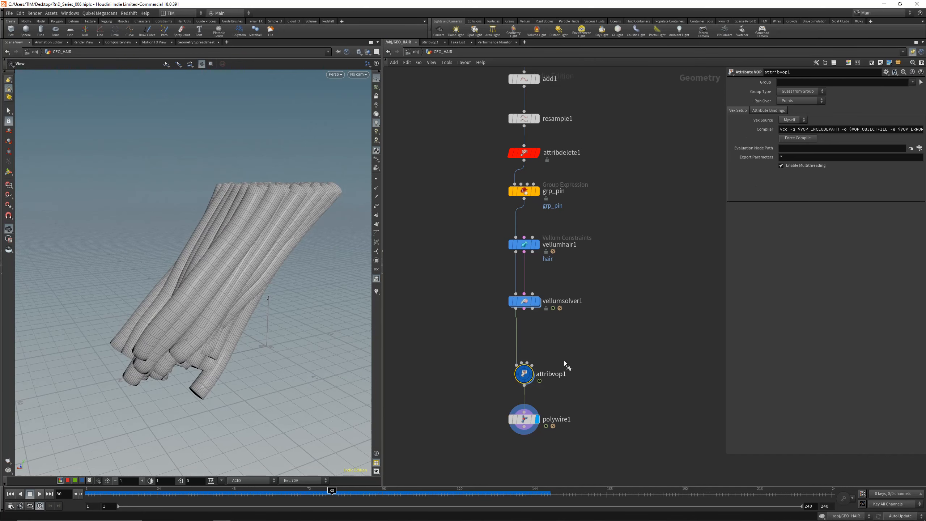
key(r)
double_click(527, 378)
scroll(624, 369, down, 1)
middle_drag(624, 370, 406, 342)
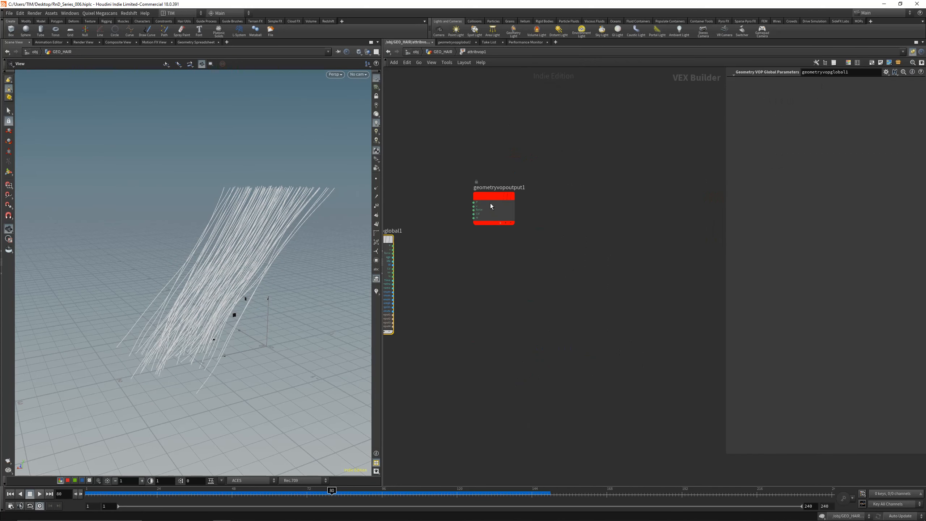
drag(491, 203, 603, 283)
middle_drag(459, 276, 550, 285)
Add a Bind node below the global parameters node and set its attribute name to curveu.
key(Tab)
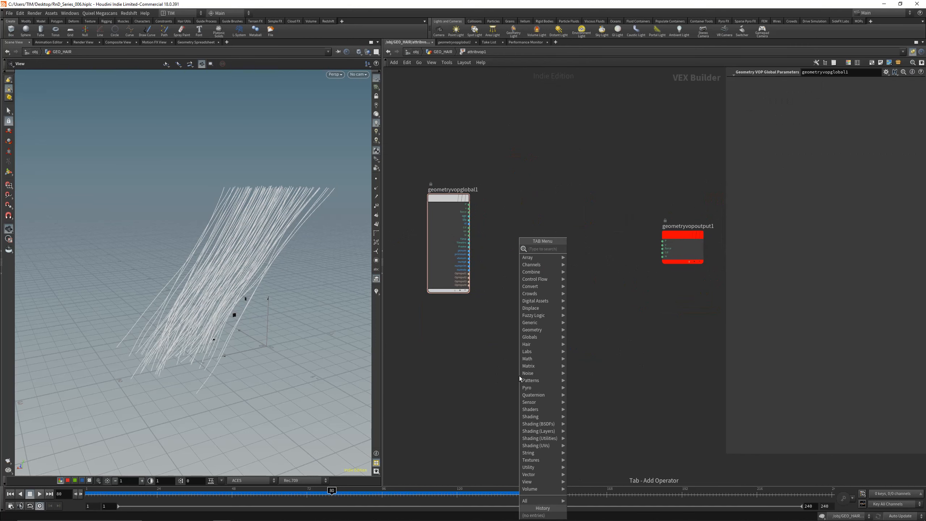
text(bind)
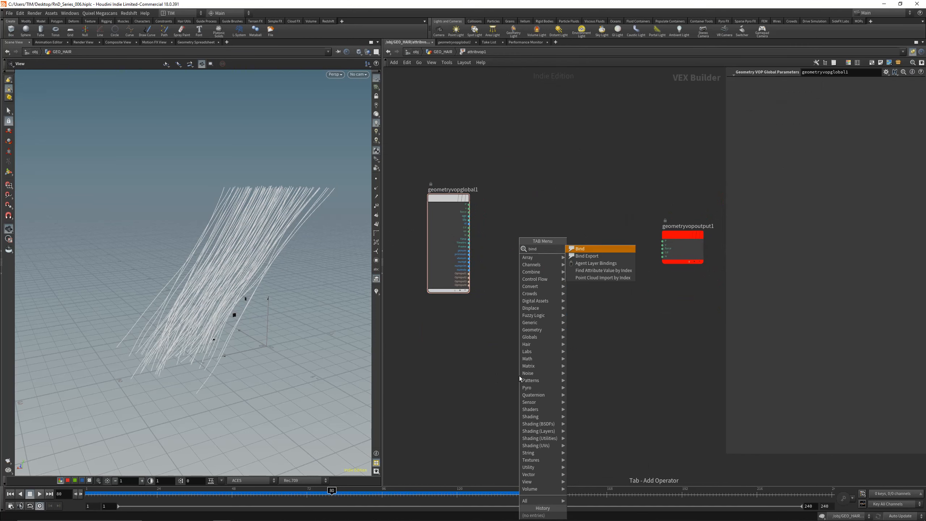
key(Return)
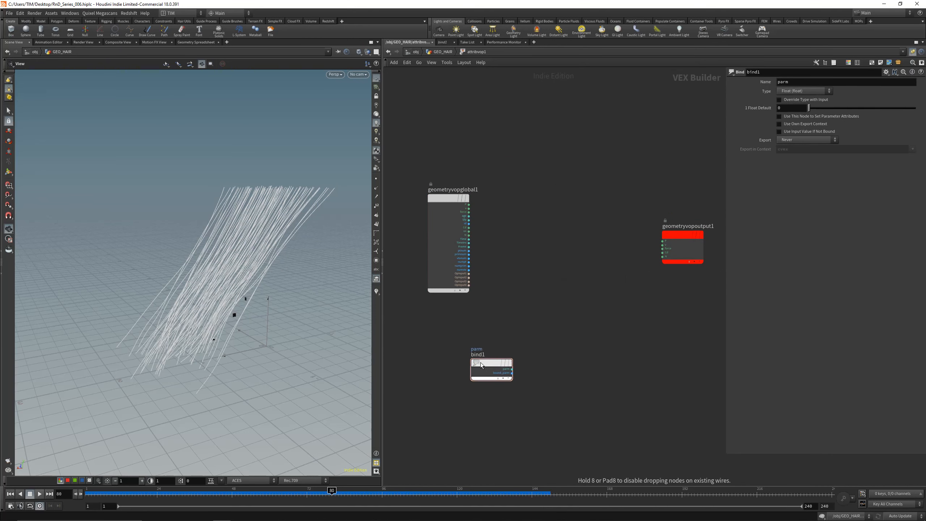
click(490, 360)
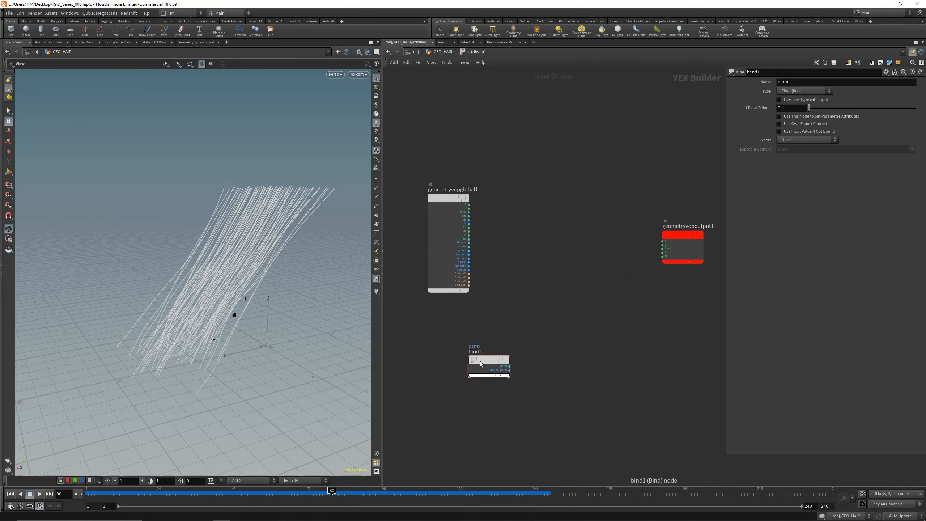
click(797, 84)
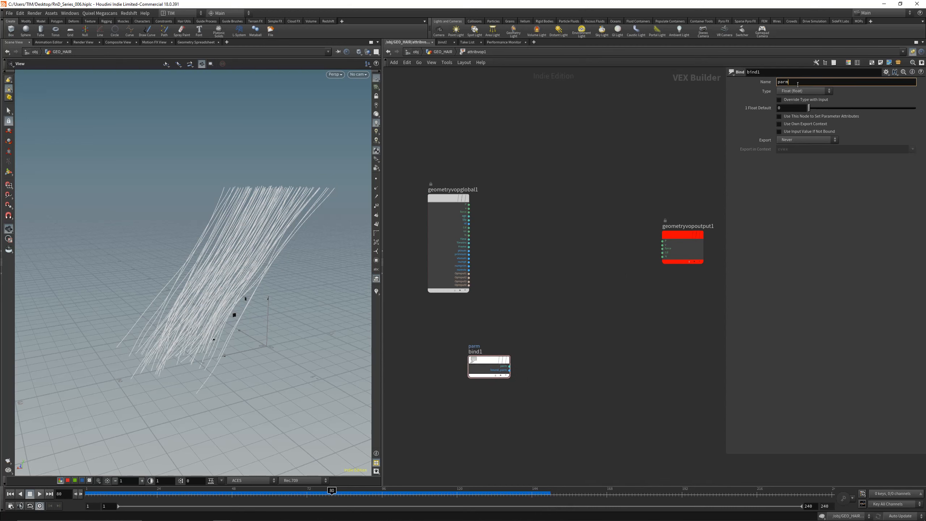
key(Return)
double_click(793, 82)
text(curveu)
key(Return)
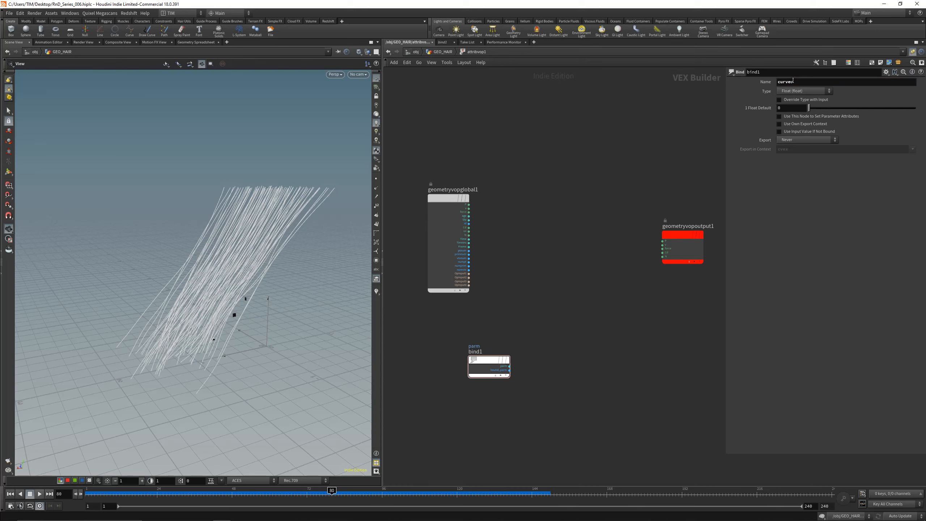
Connect the curveu output to the Cd input of geometryvopoutput1 and switch the network wires to the curved style.
click(510, 366)
click(662, 252)
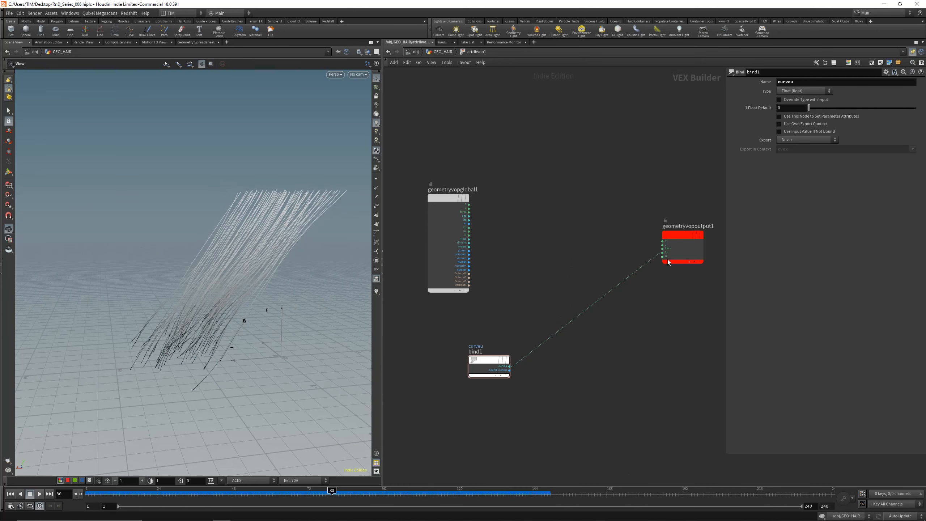
drag(172, 295, 255, 273)
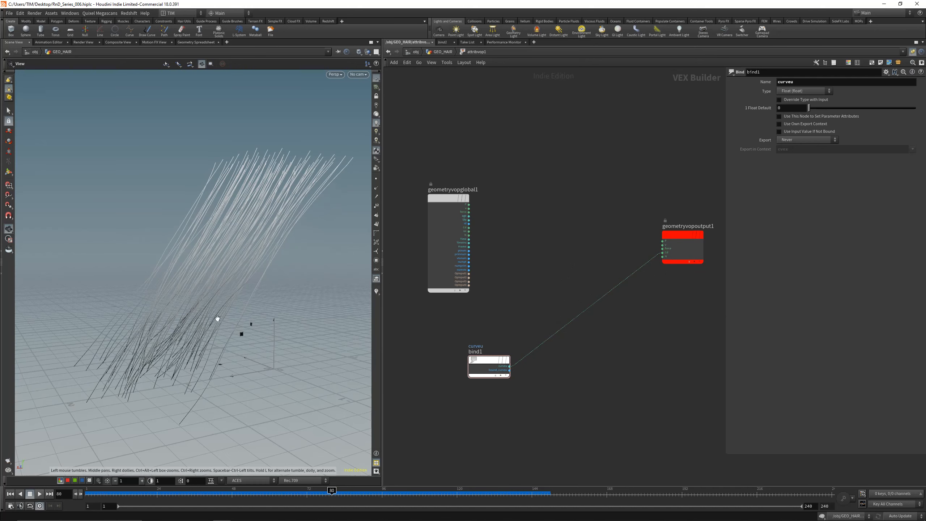
scroll(671, 260, up, 2)
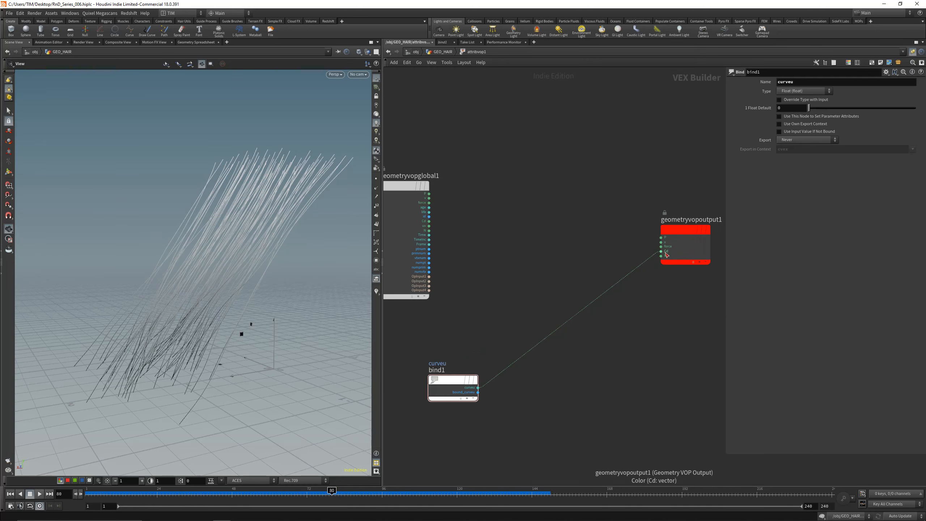
drag(140, 314, 161, 303)
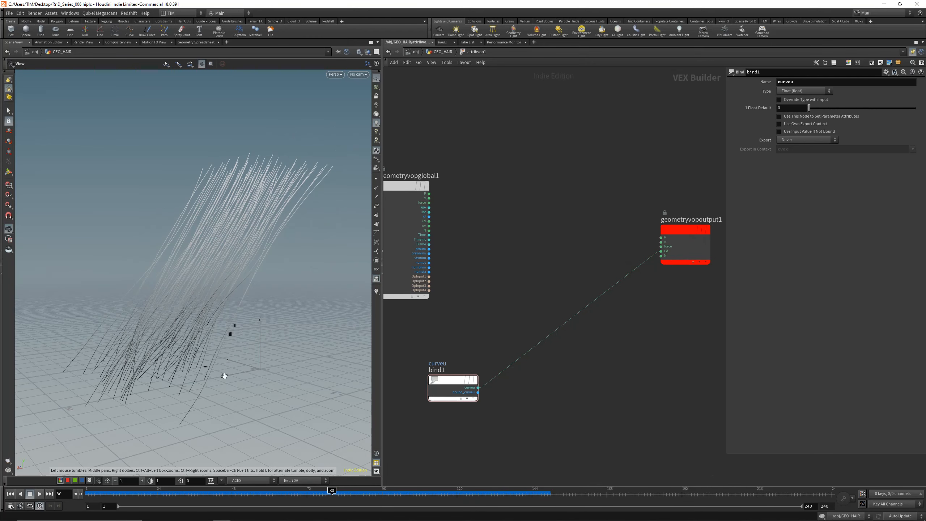
key(shift+s)
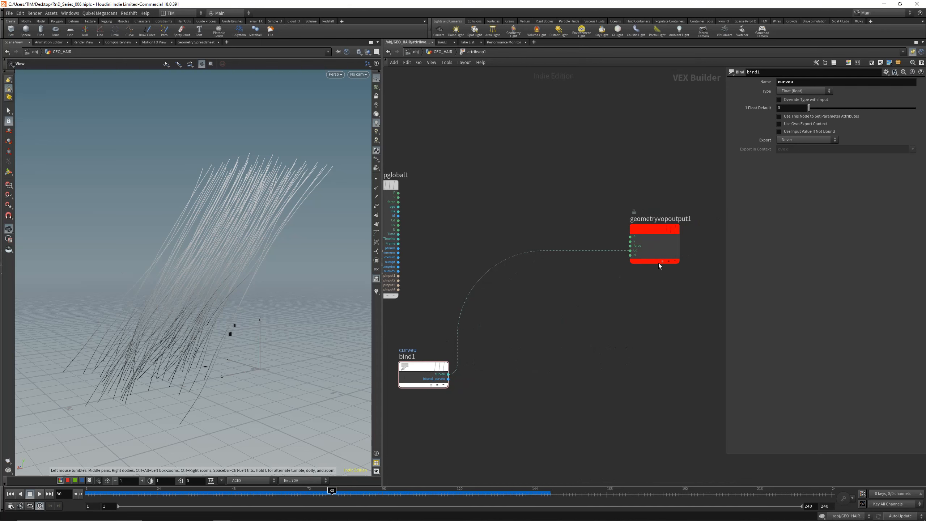
Add a Bind Export node below the output node and set its attribute name to polywirescale.
drag(659, 263, 699, 242)
key(Tab)
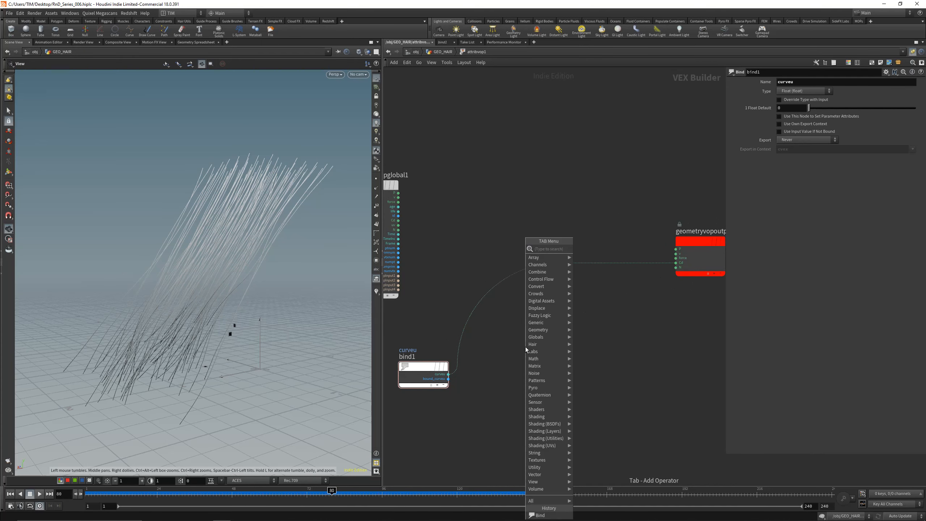
text(bind)
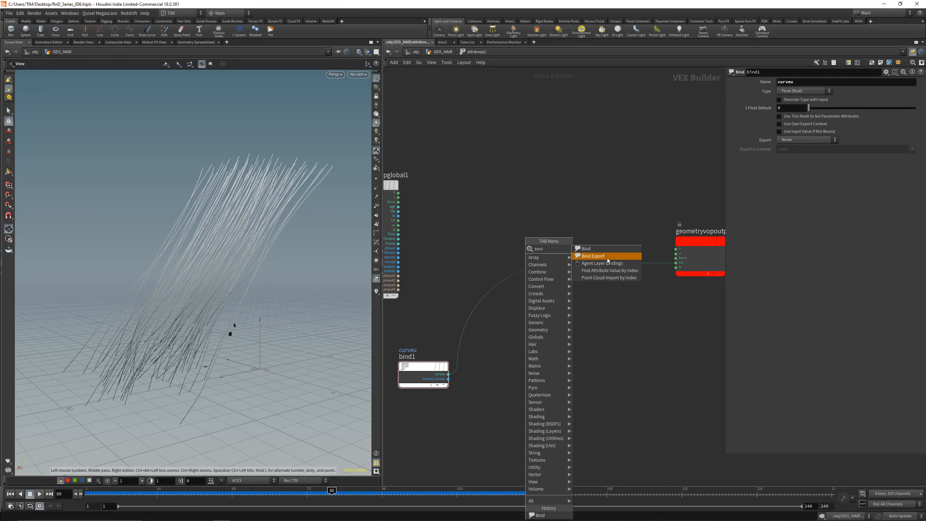
click(608, 258)
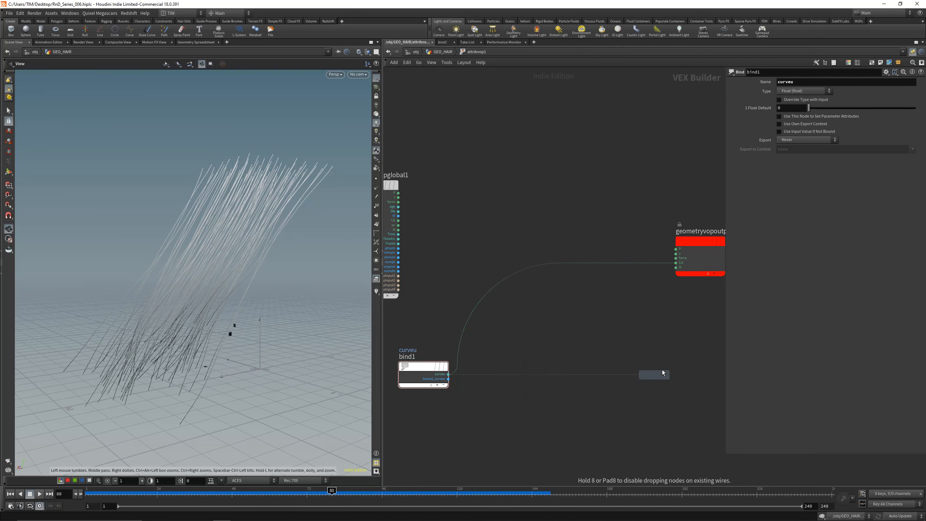
click(662, 369)
click(795, 82)
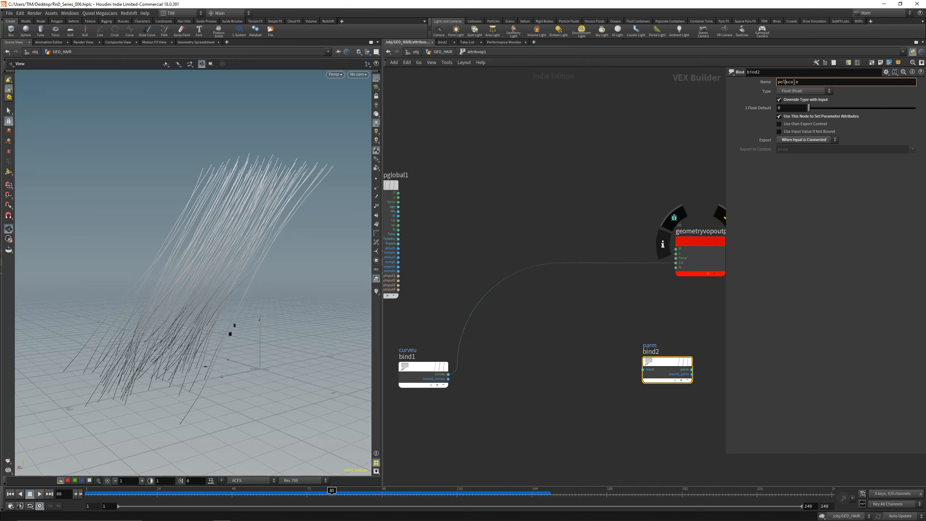
key(Return)
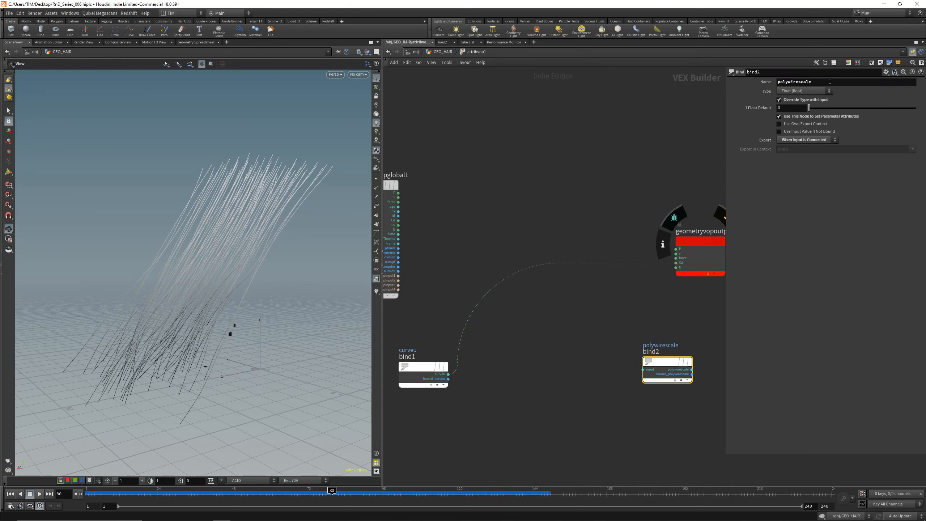
Insert a Ramp Parameter between the curveu and polywirescale bind nodes and set its type to Spline Ramp (float).
click(541, 346)
key(Tab)
text(ram)
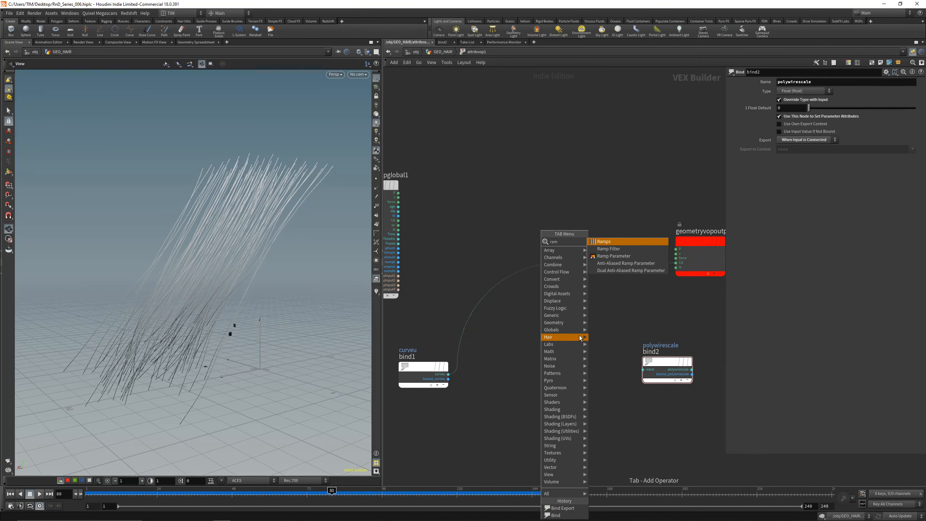
click(617, 256)
click(534, 360)
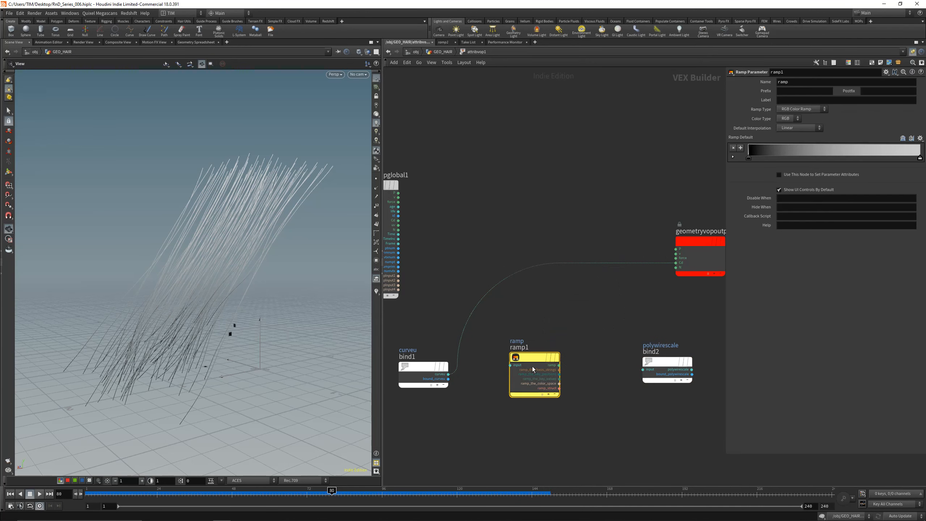
drag(449, 374, 643, 370)
click(794, 112)
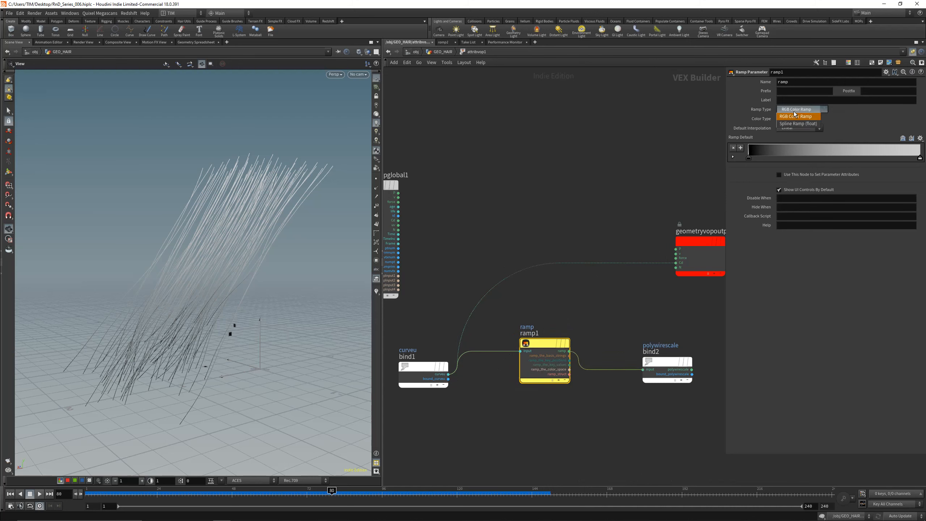
click(794, 124)
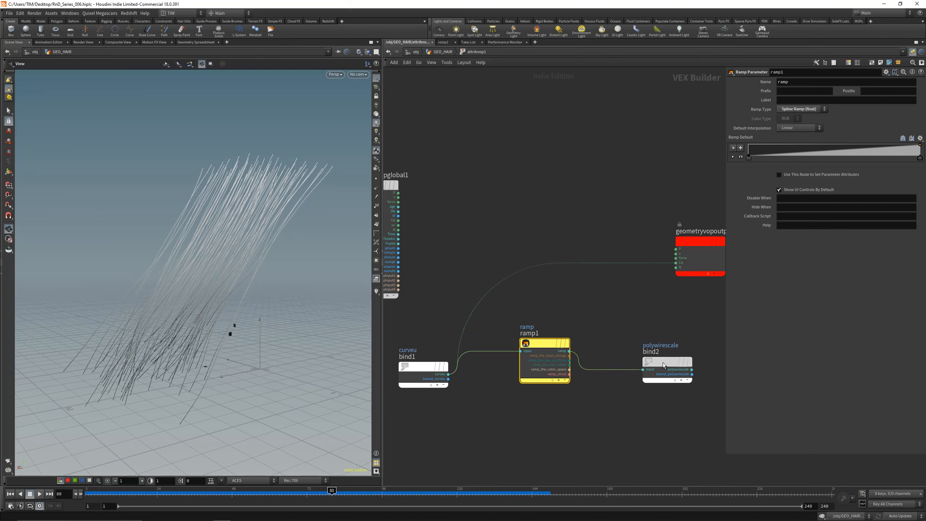
Tidy the placement of the polywirescale and curveu bind nodes, save the scene, and return to the GEO_HAIR network.
drag(663, 361, 661, 348)
drag(410, 366, 420, 344)
key(ctrl+s)
key(u)
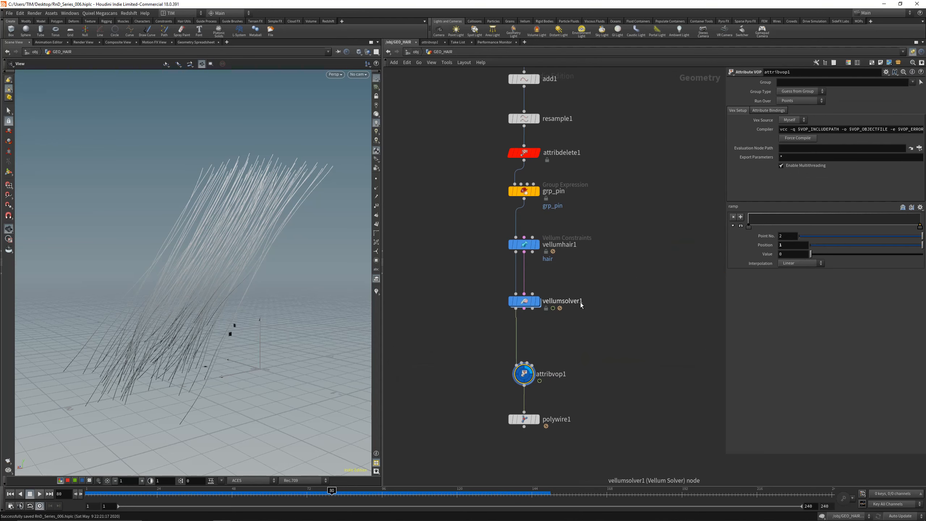
click(535, 420)
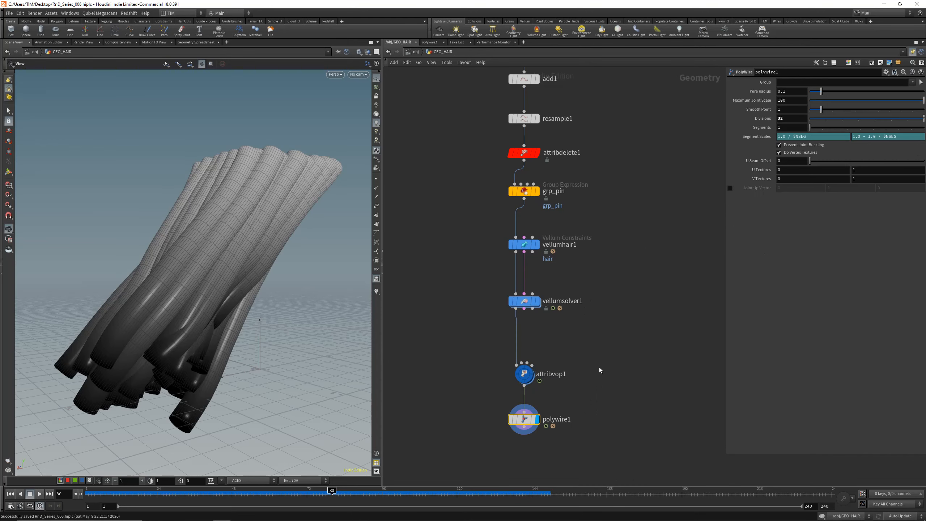
click(795, 92)
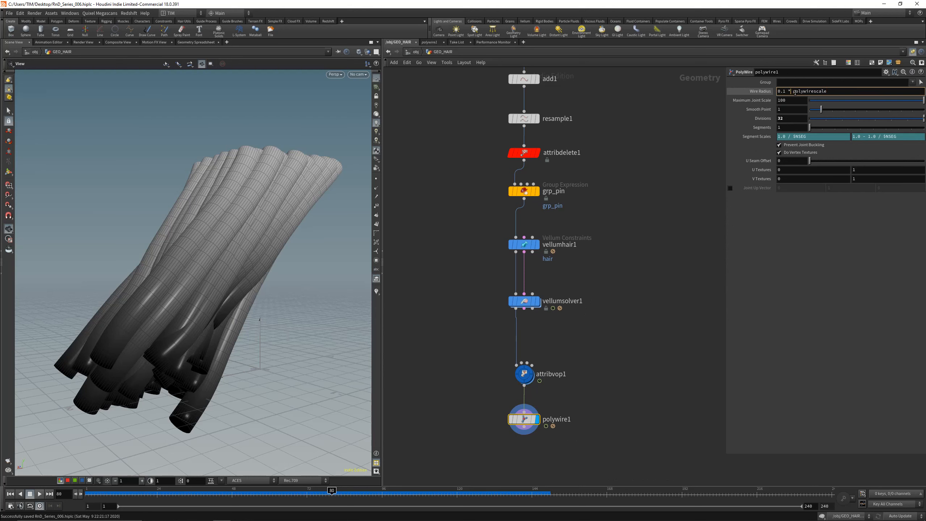
key(Return)
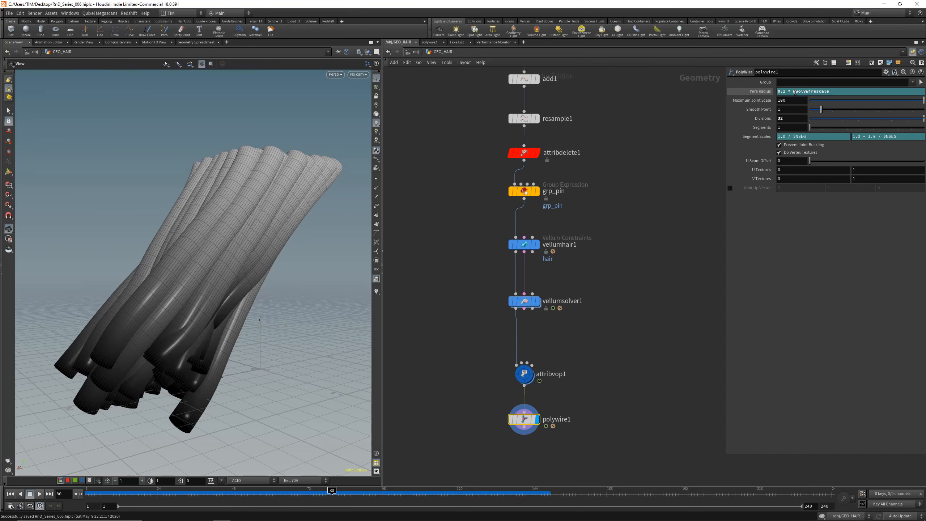
Try raising the first and last points of the thickness ramp on attribvop1.
key(Up)
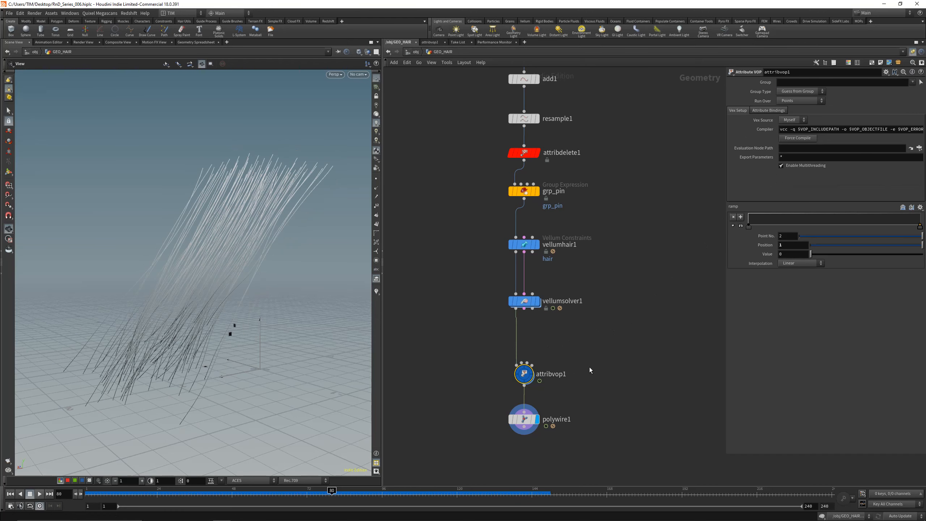
mouse_move(749, 226)
mouse_down()
mouse_move(747, 216)
mouse_move(749, 226)
mouse_up()
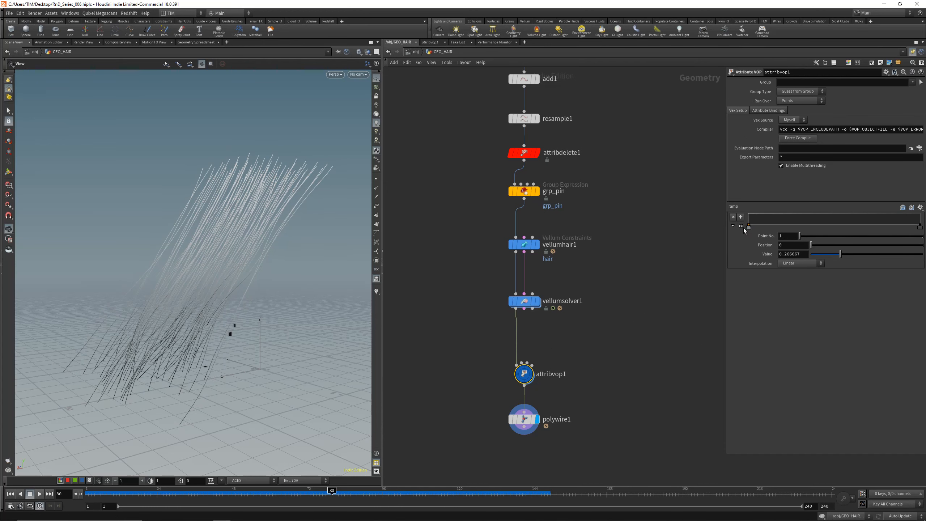
drag(920, 227, 919, 214)
Try the Smooth, Steps, Valley, Hill and Linear presets on the attribvop1 thickness ramp.
click(921, 208)
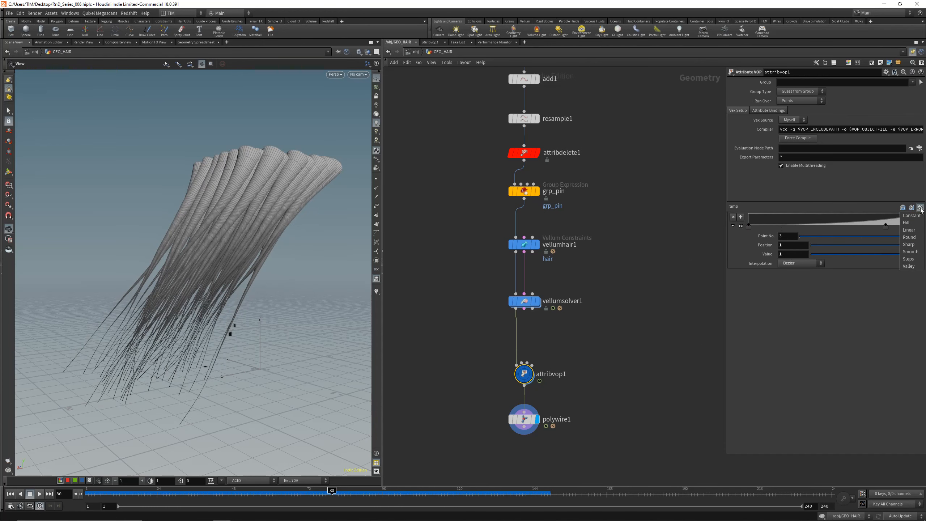
click(910, 252)
click(920, 208)
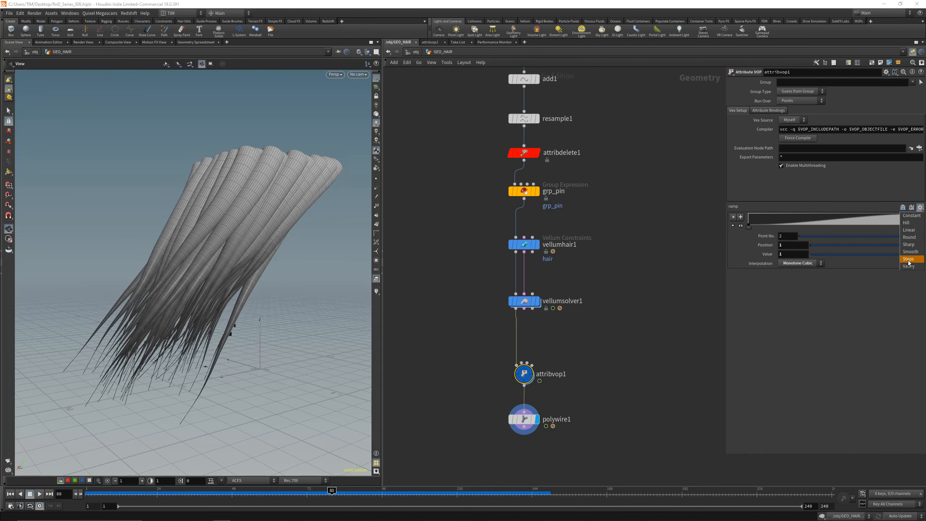
click(908, 259)
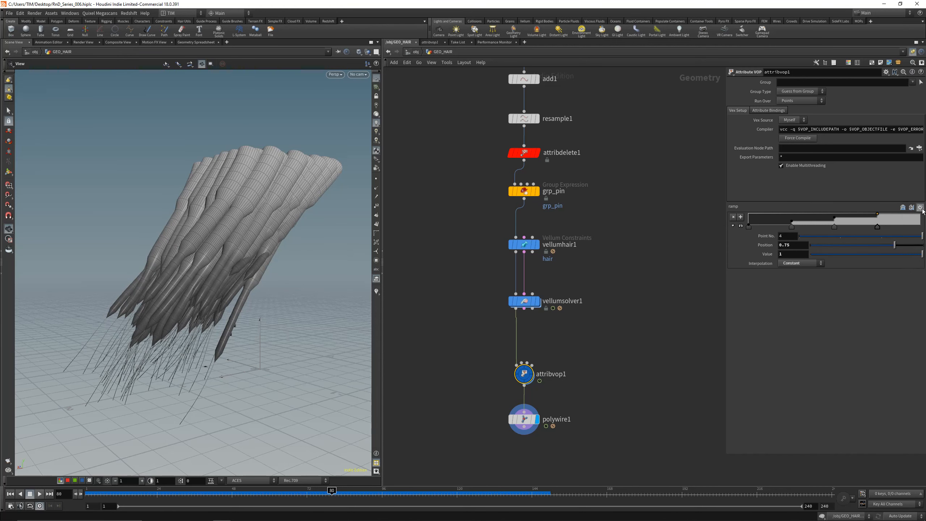
click(920, 208)
click(911, 266)
click(920, 208)
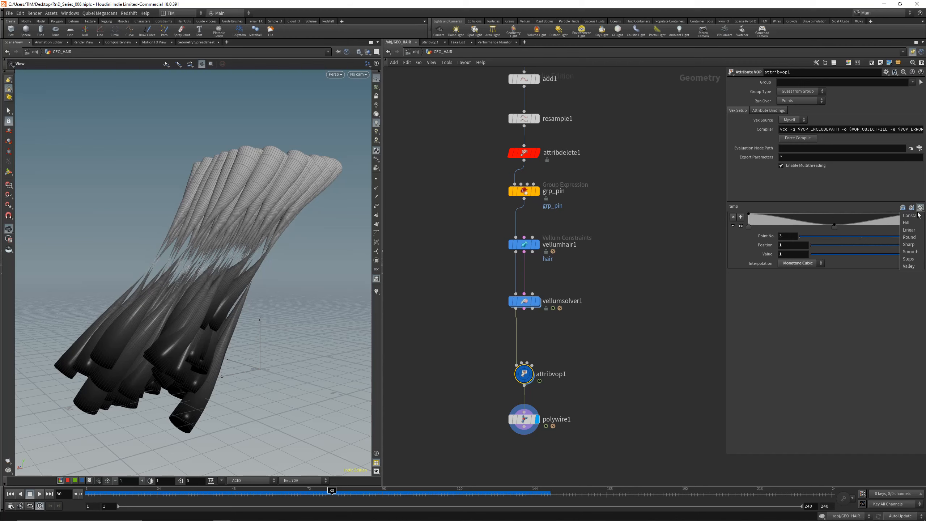
click(914, 221)
click(920, 208)
click(915, 229)
Apply the Round preset to the attribvop1 ramp and set its first point's value to 0.0125.
click(920, 208)
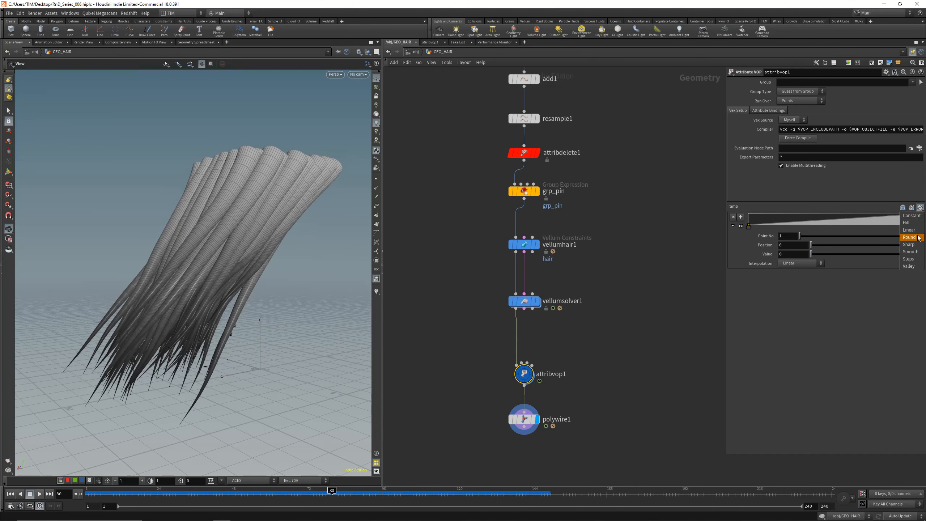
click(914, 237)
click(526, 421)
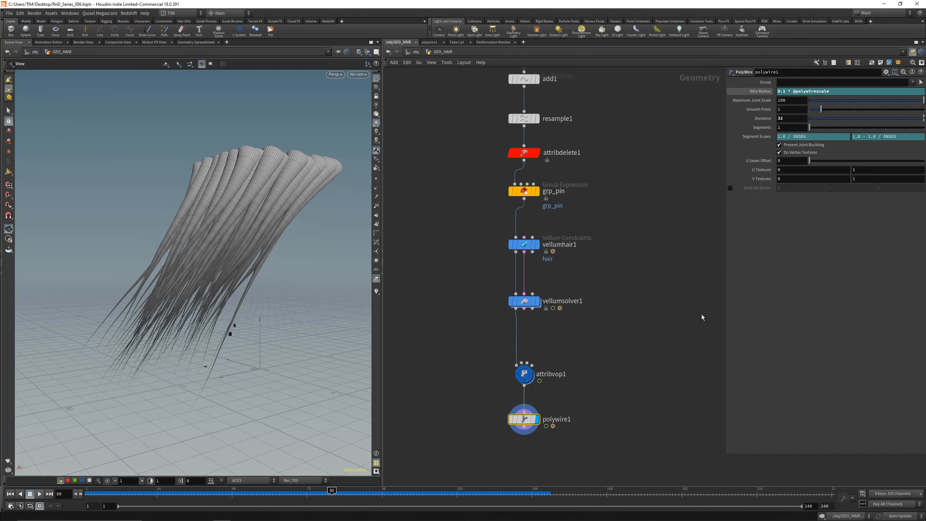
click(524, 373)
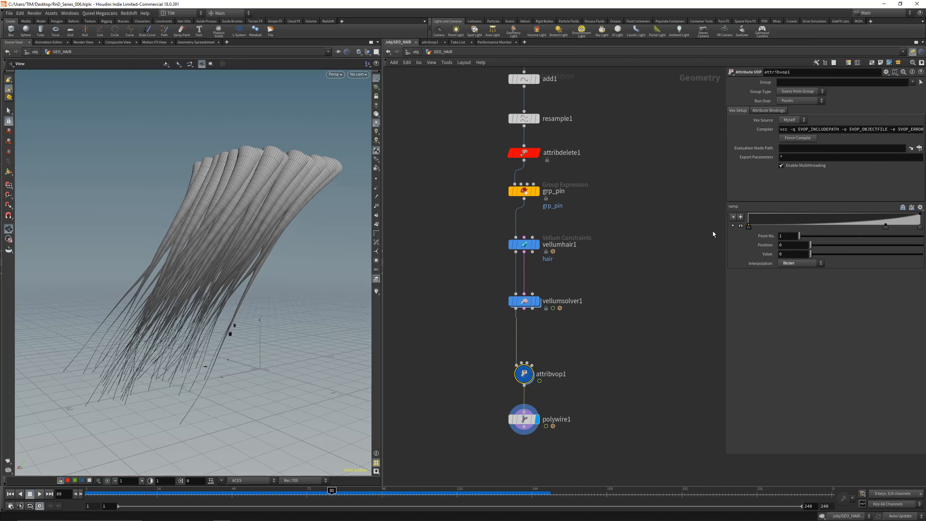
click(785, 255)
key(Return)
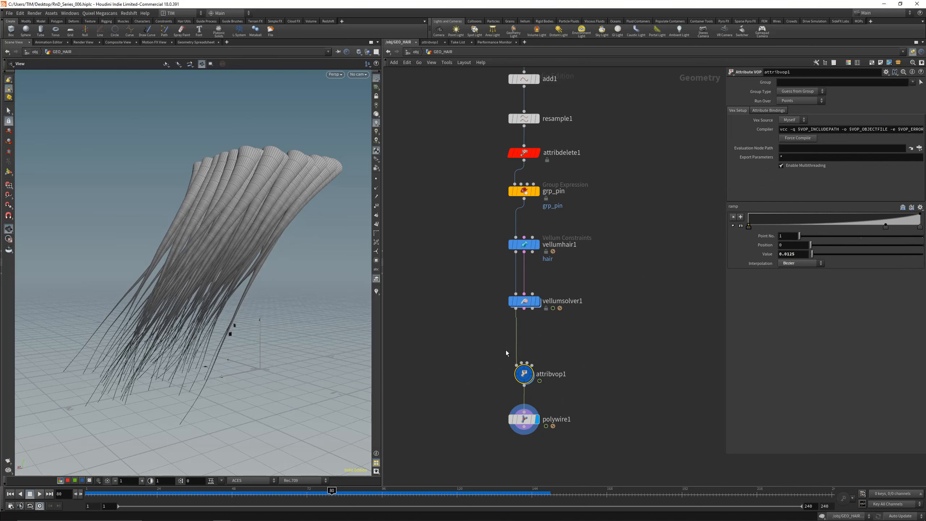
Examine the tapered hair tubes up close and from a distance at earlier frames of the simulation.
drag(226, 274, 318, 283)
right_drag(117, 352, 217, 291)
drag(217, 291, 158, 256)
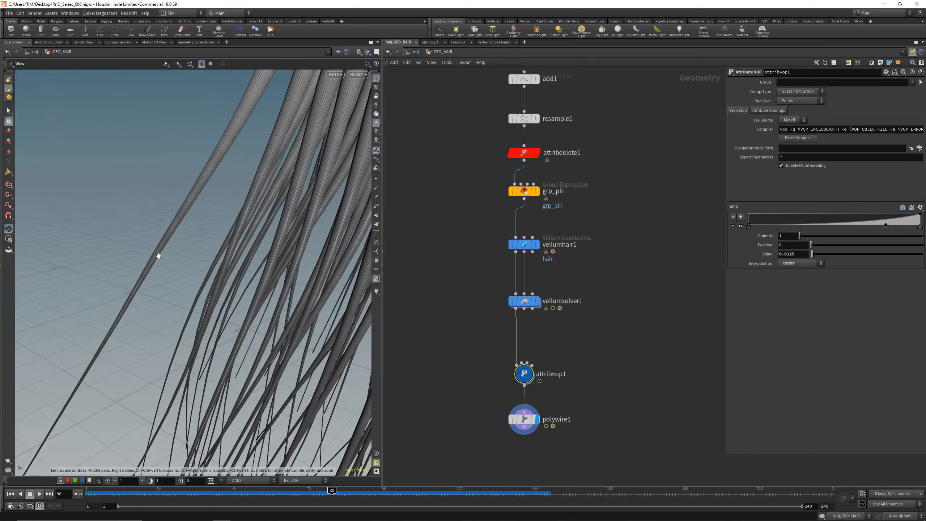
right_drag(158, 256, 247, 259)
drag(248, 258, 239, 294)
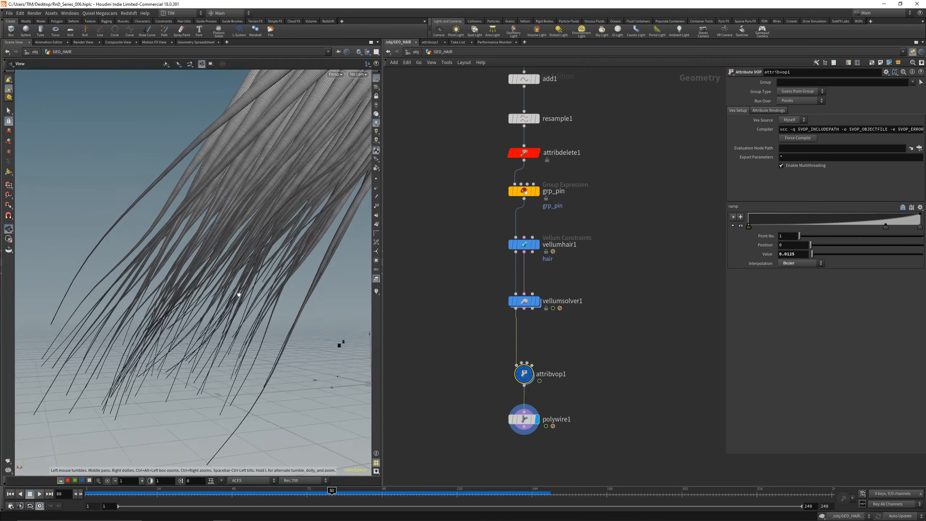
drag(317, 492, 267, 480)
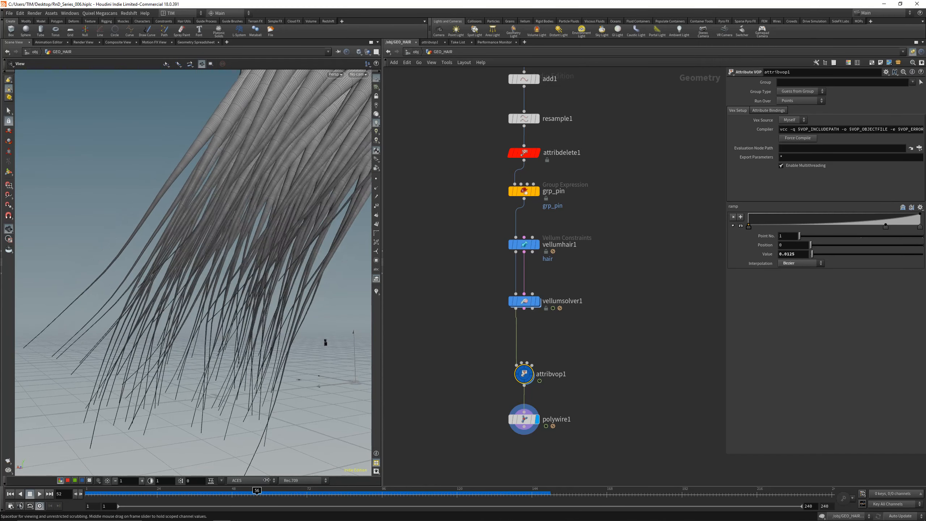
drag(256, 292, 272, 252)
right_drag(272, 252, 219, 262)
drag(219, 262, 124, 263)
right_drag(124, 262, 166, 269)
drag(166, 269, 255, 277)
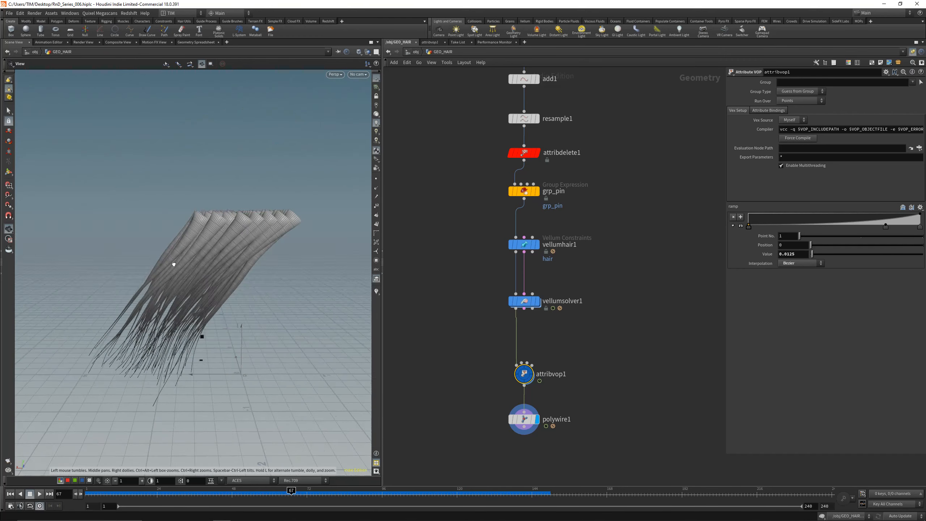
Reduce the value of the ramp's last point to 0.375 and save the scene.
click(920, 227)
double_click(787, 253)
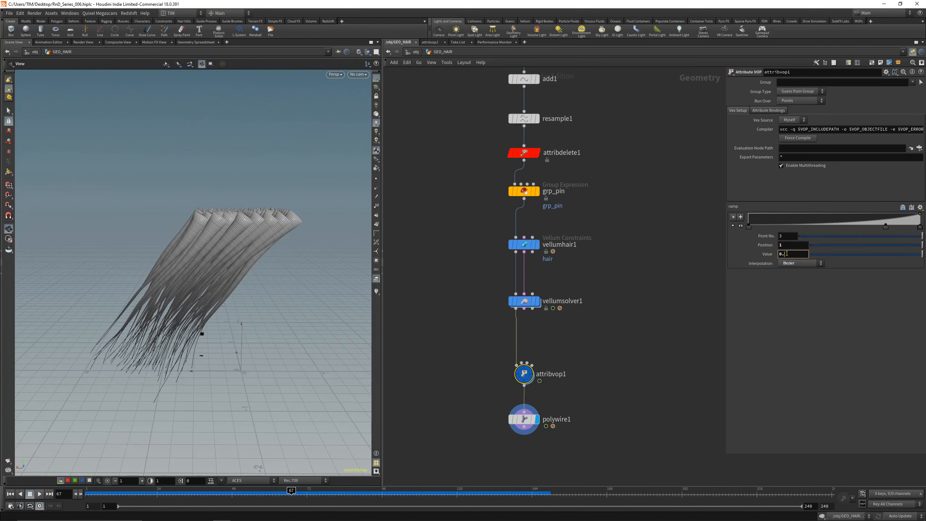
key(Return)
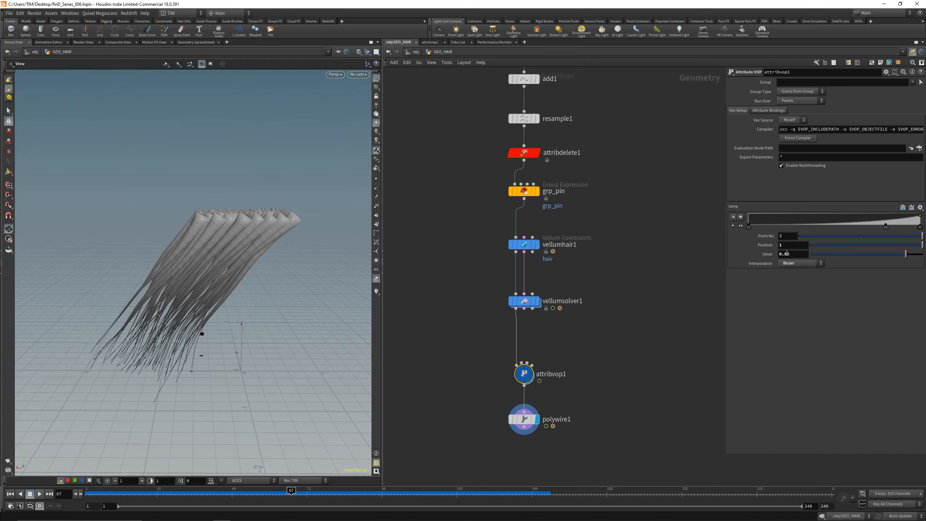
drag(896, 254, 842, 252)
drag(182, 274, 240, 244)
key(ctrl+s)
right_drag(240, 244, 241, 245)
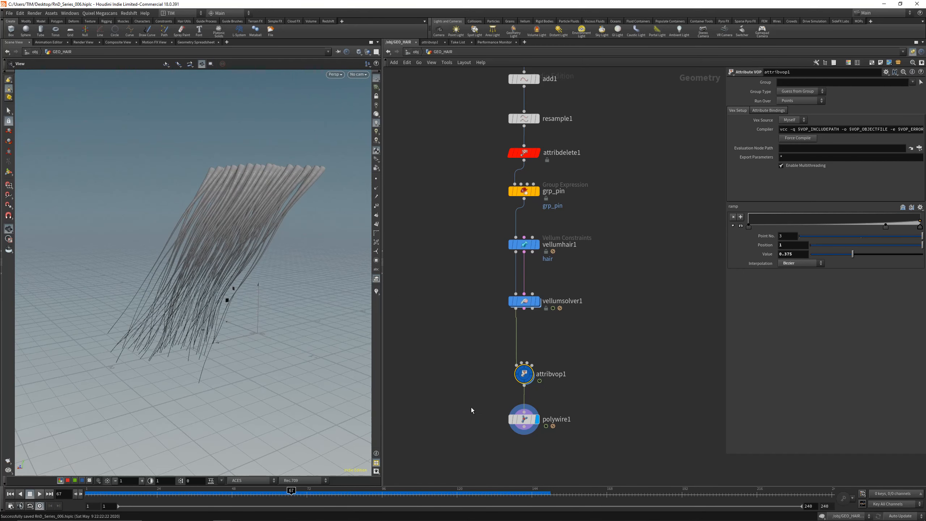
Inspect the geometry information and point attributes of the polywire1 node.
drag(471, 410, 612, 441)
middle_drag(612, 440, 614, 393)
scroll(233, 290, up, 5)
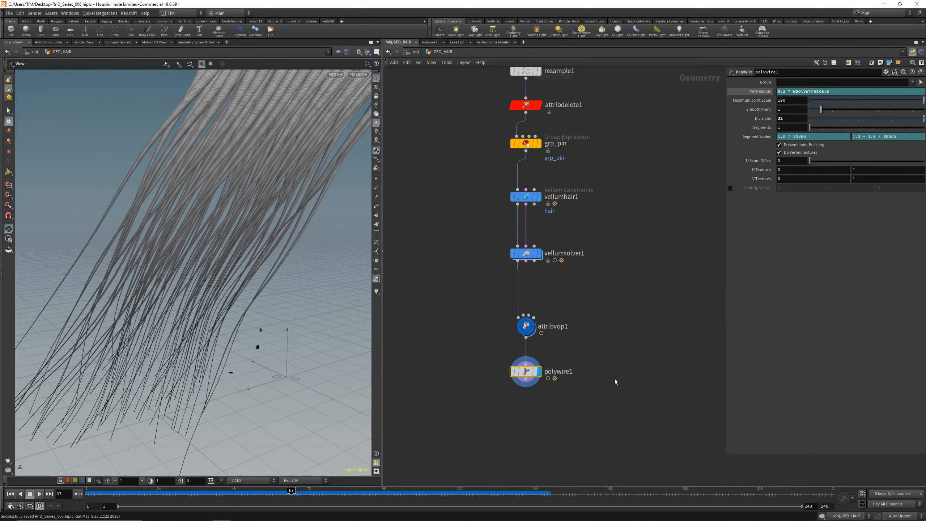
middle_click(537, 375)
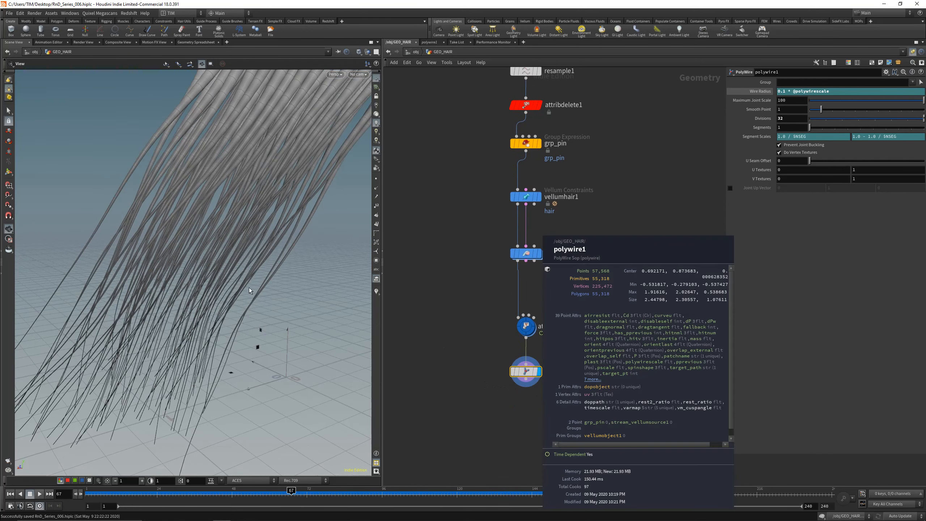
scroll(503, 362, down, 5)
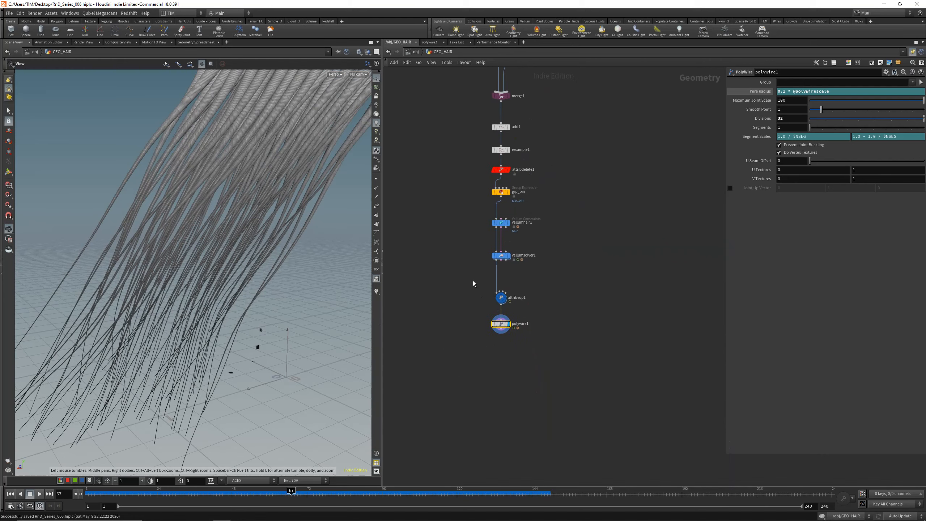
scroll(474, 288, up, 3)
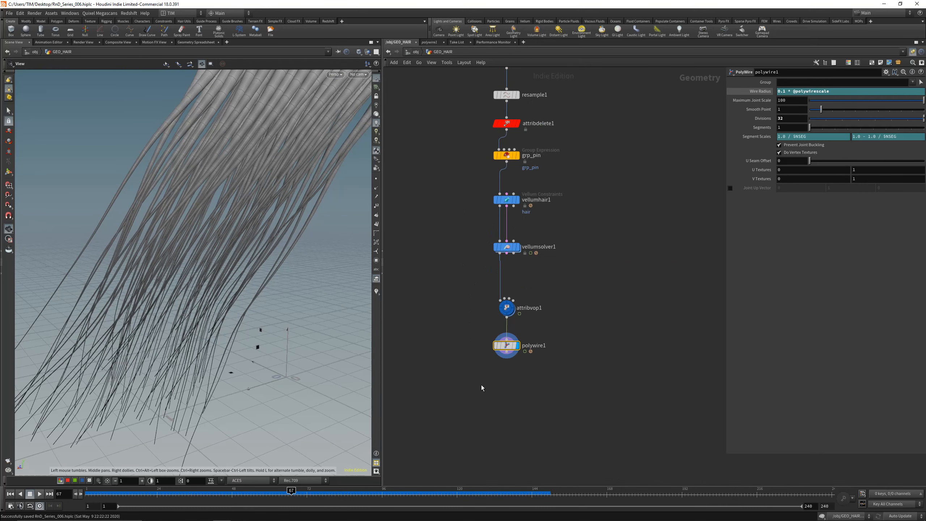
Duplicate the attribdelete1 node below polywire1, connect it to polywire1's output and display it.
mouse_move(512, 127)
alt+mouse_down()
mouse_move(403, 318)
mouse_move(512, 405)
alt+mouse_up()
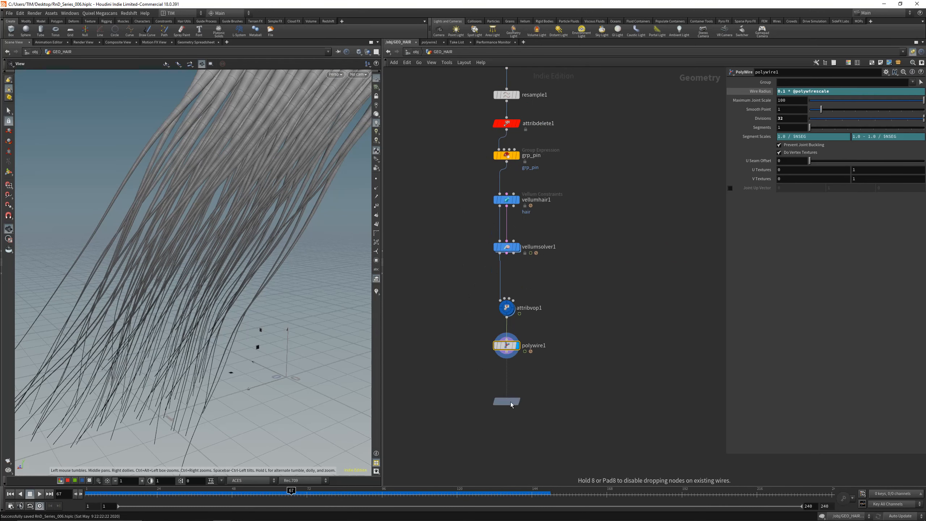
key(y)
mouse_move(559, 363)
mouse_down()
mouse_move(491, 372)
mouse_move(507, 395)
mouse_up()
click(517, 402)
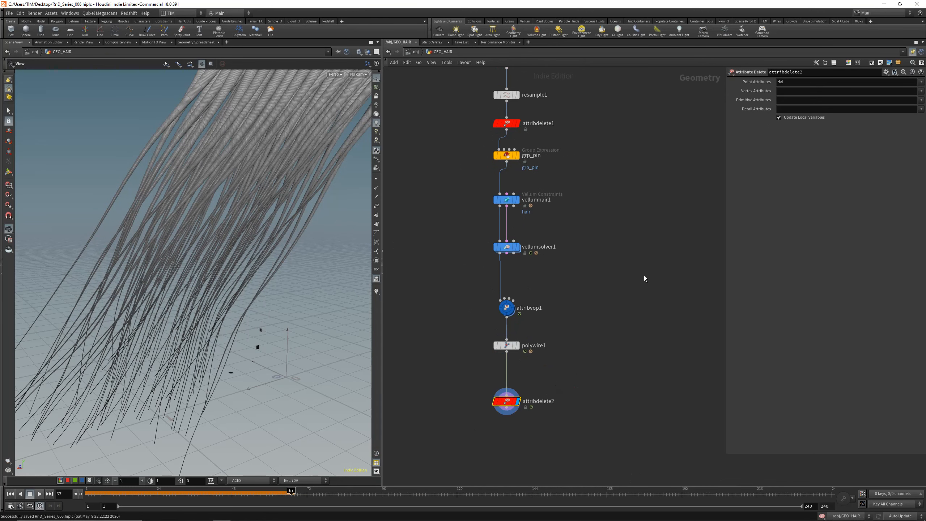
Set the Point Attributes of attribdelete2 to *^cd and check the node's information.
click(786, 82)
text(id)
key(BackSpace)
text(*^cd)
key(Return)
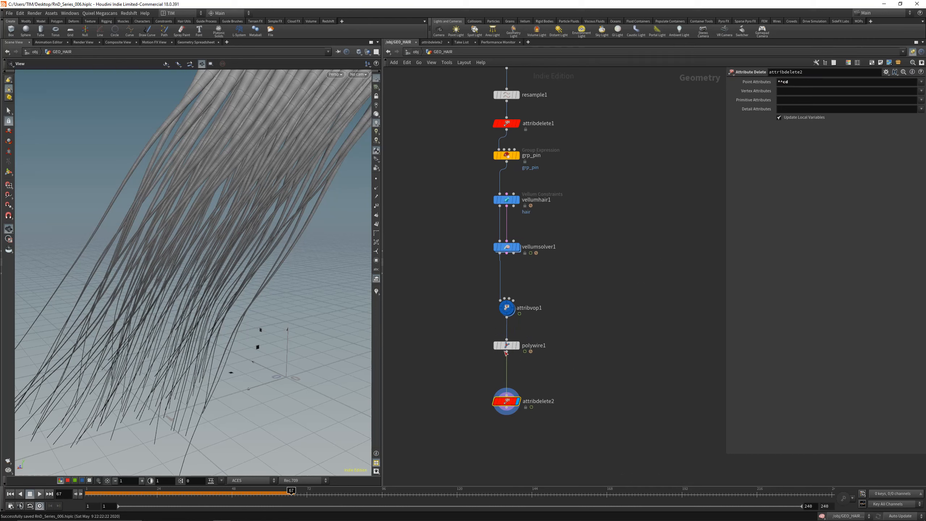
middle_click(503, 401)
middle_drag(504, 401, 500, 362)
Add a Null node below attribdelete2, display it, check its attributes and align it under the chain.
key(Tab)
text(n)
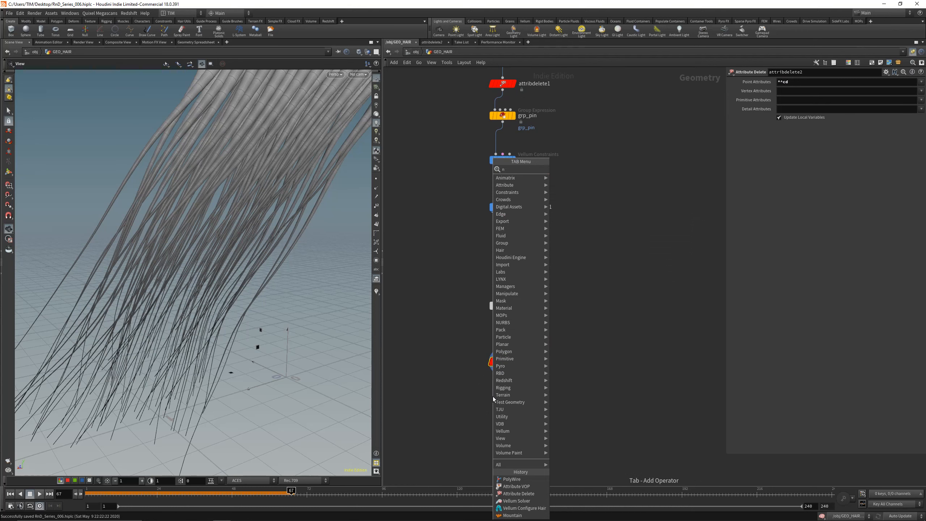
text(ull)
key(Return)
click(492, 397)
middle_click(491, 397)
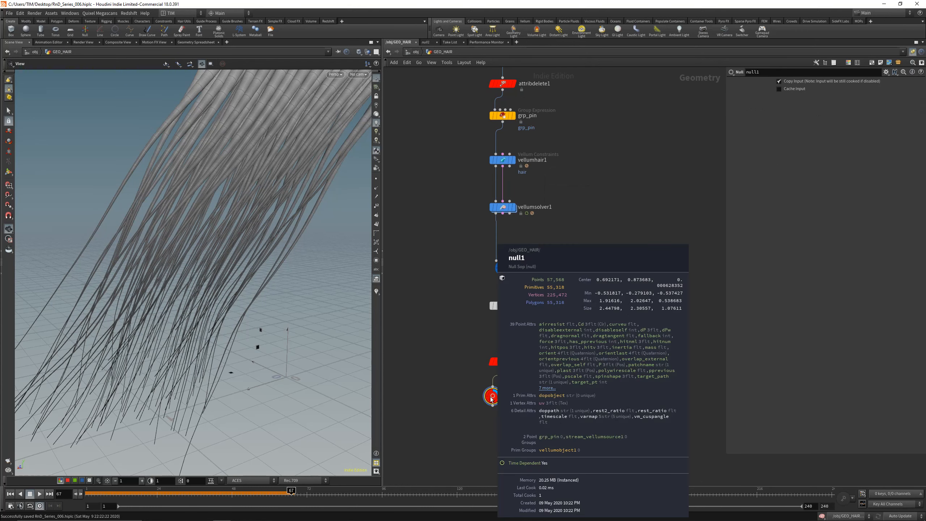
drag(492, 399, 515, 402)
Correct the Point Attributes of attribdelete2 to "* ^cd" and check the attributes on null1.
drag(474, 346, 537, 373)
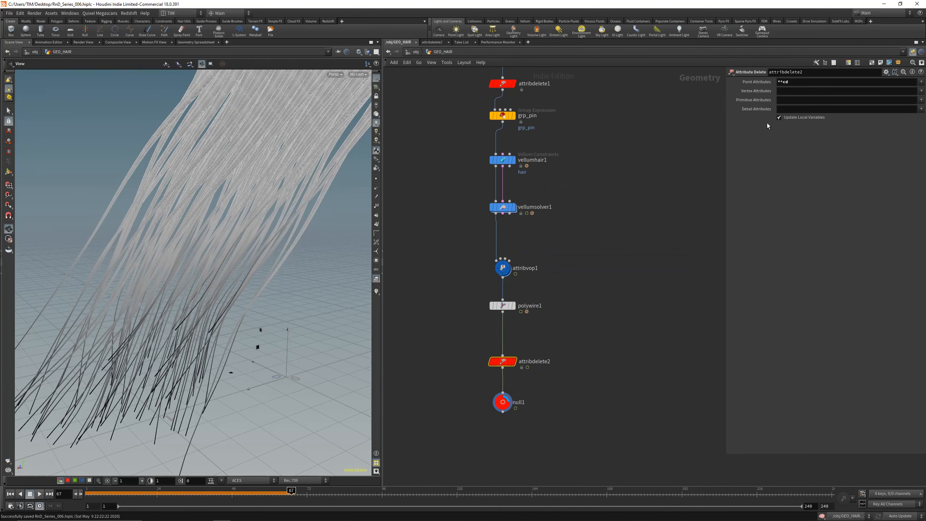
click(782, 83)
text(^)
key(Return)
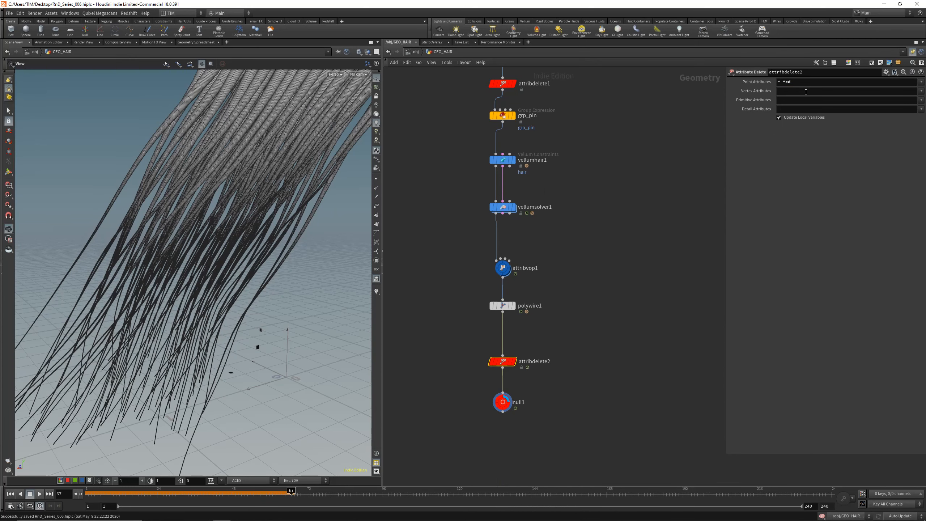
click(520, 401)
middle_click(513, 398)
middle_drag(514, 399, 519, 370)
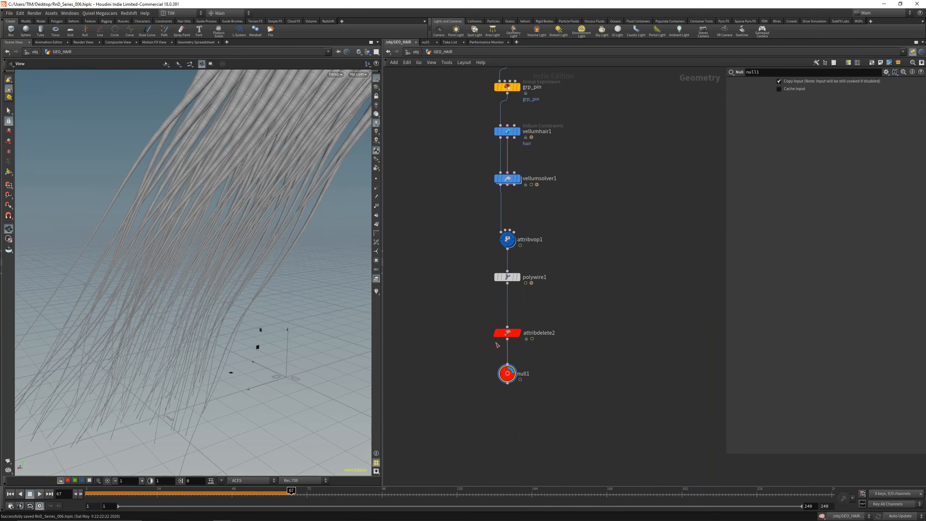
Set the Vertex, Primitive and Detail Attributes of attribdelete2 to * so they are all deleted.
click(503, 333)
click(801, 93)
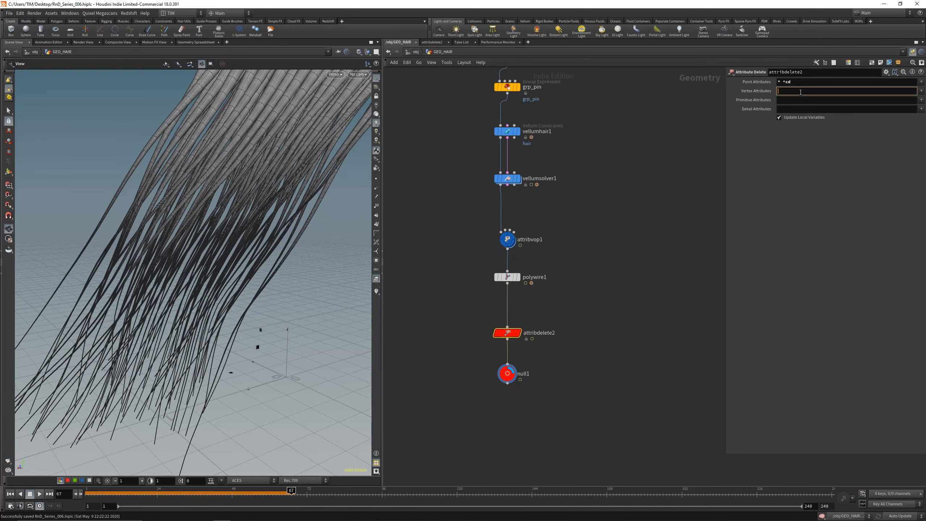
text(*)
key(Tab)
key(Tab)
text(*)
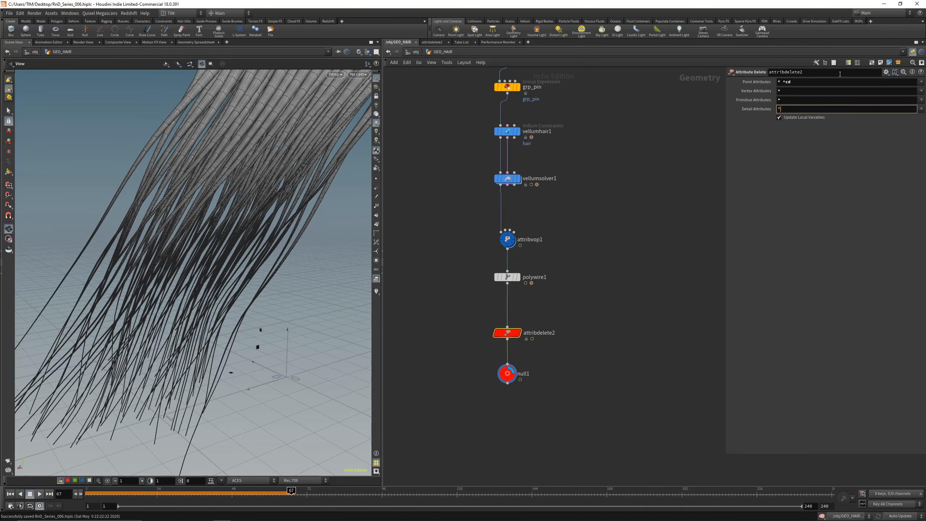
Add a Normal node and insert it between attribdelete2 and null1.
key(Return)
key(Tab)
text(nu)
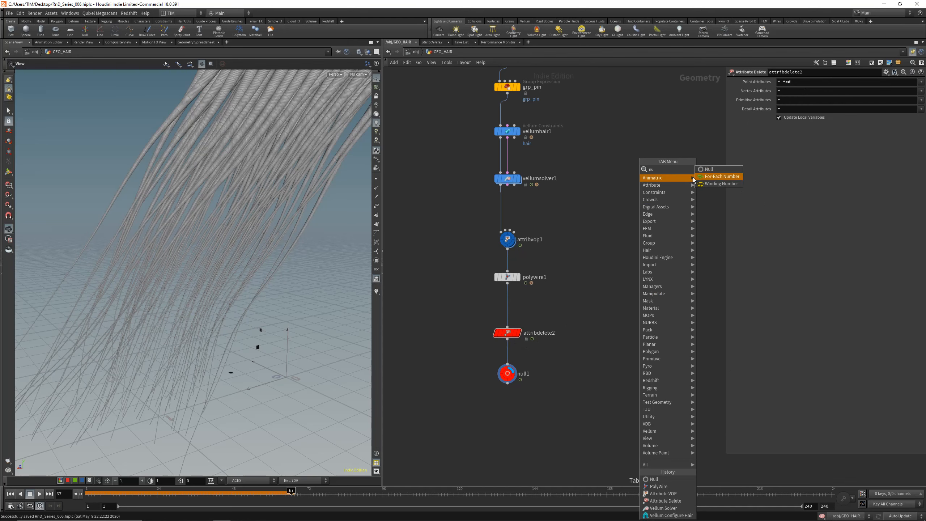
key(BackSpace)
key(BackSpace)
text(nor)
key(Return)
click(644, 234)
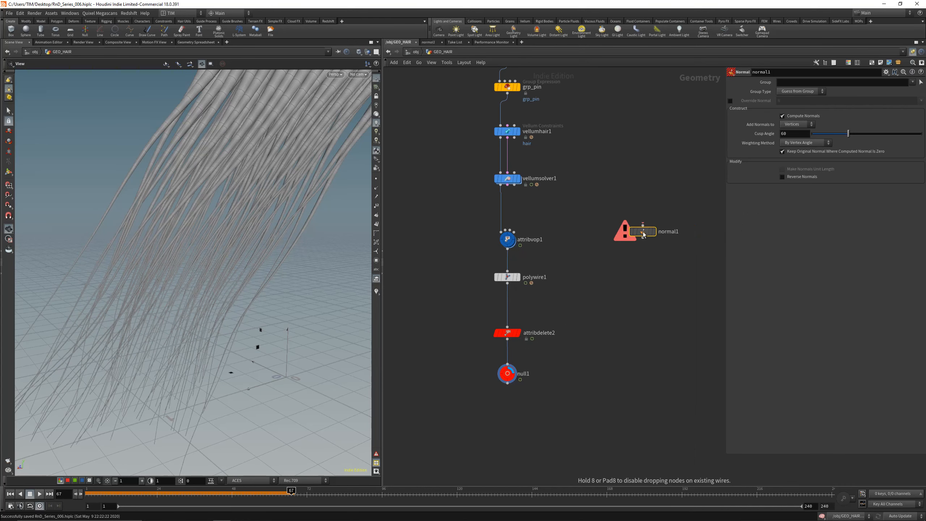
drag(643, 233, 511, 361)
Rename the null1 node as OUT_LINES.
drag(469, 410, 550, 384)
double_click(522, 388)
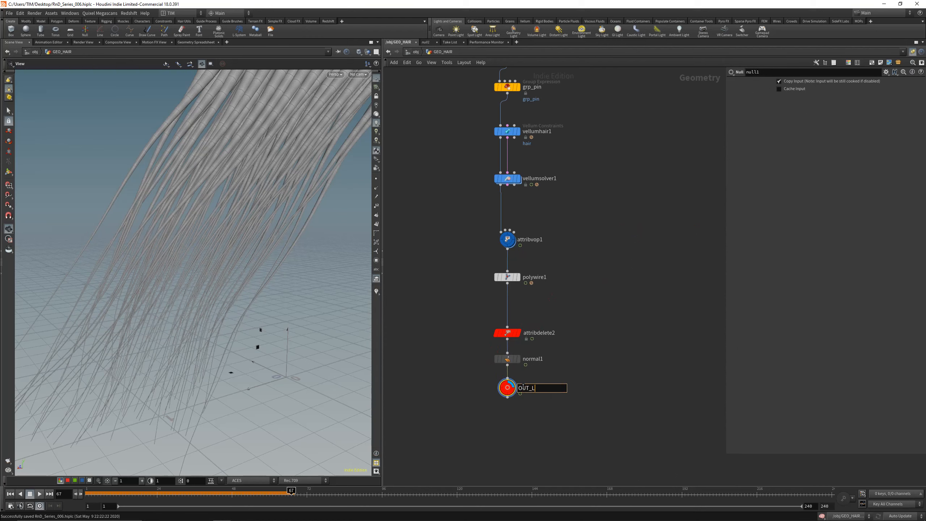
key(Return)
right_drag(225, 139, 201, 242)
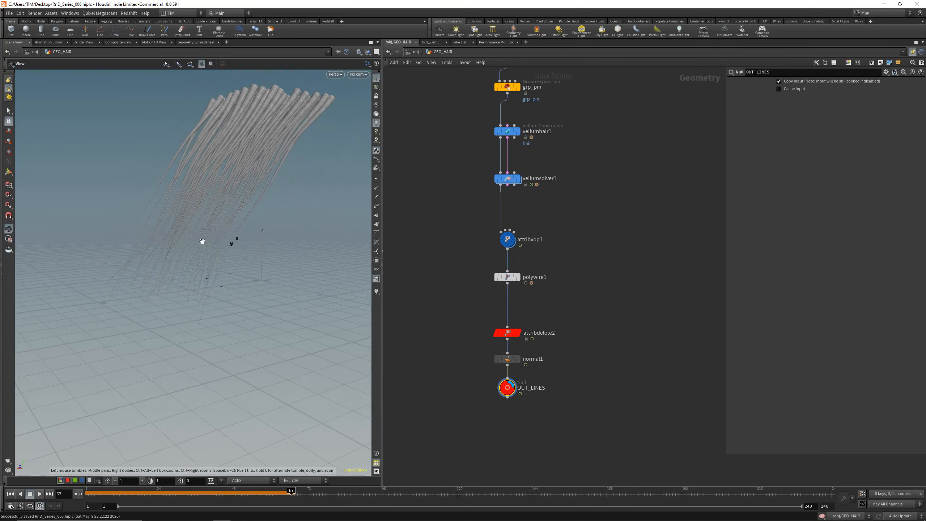
drag(202, 242, 212, 245)
Change cd to capitalized Cd in the Point Attributes of attribdelete2 and check the attributes on OUT_LINES.
click(507, 359)
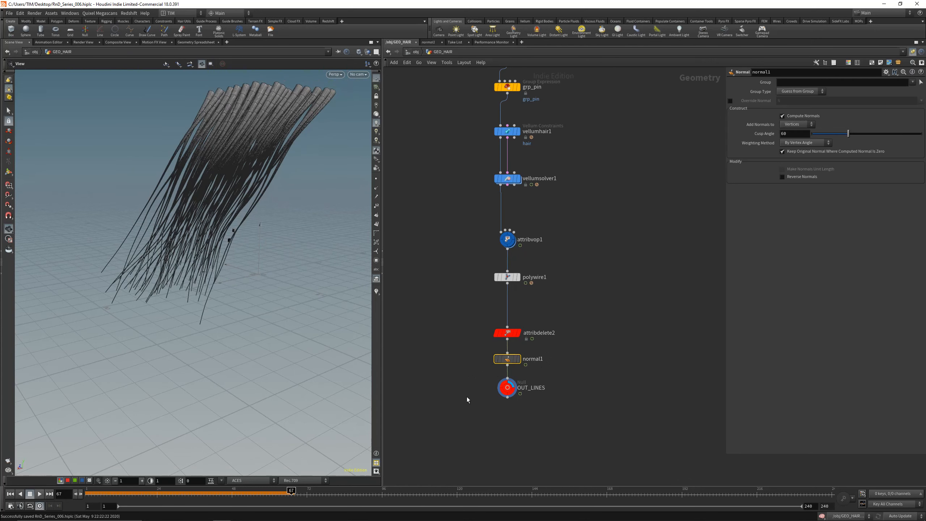
middle_click(508, 388)
click(507, 332)
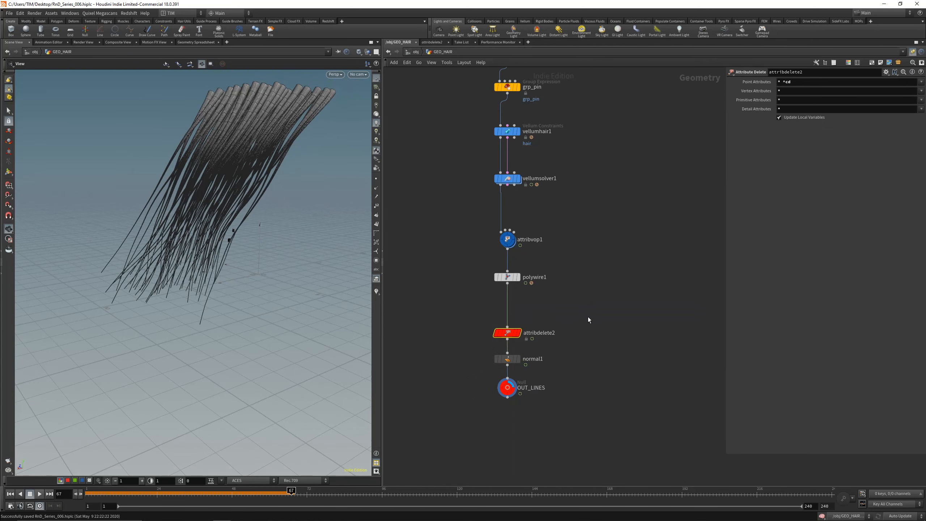
click(783, 82)
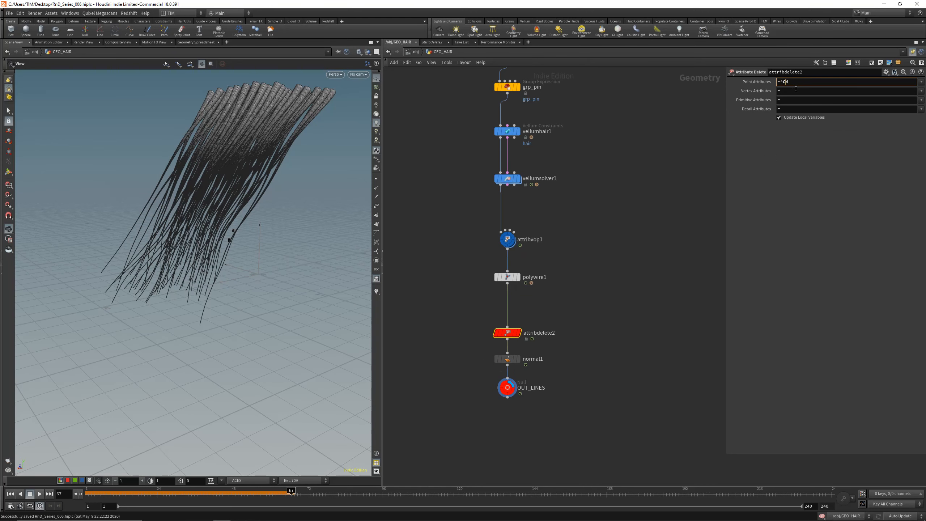
key(Return)
click(509, 388)
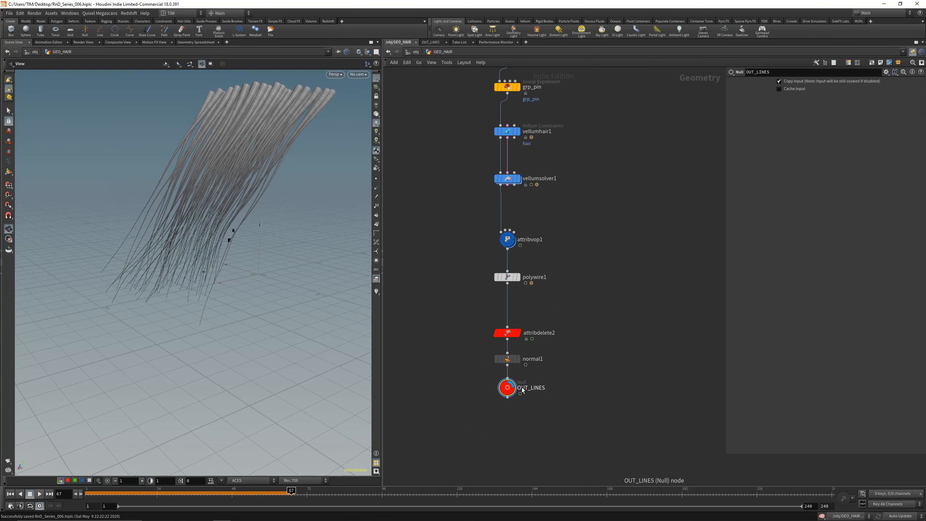
middle_click(512, 390)
Correct the Point Attributes of attribdelete2 to "* ^Cd" and save the scene.
click(506, 333)
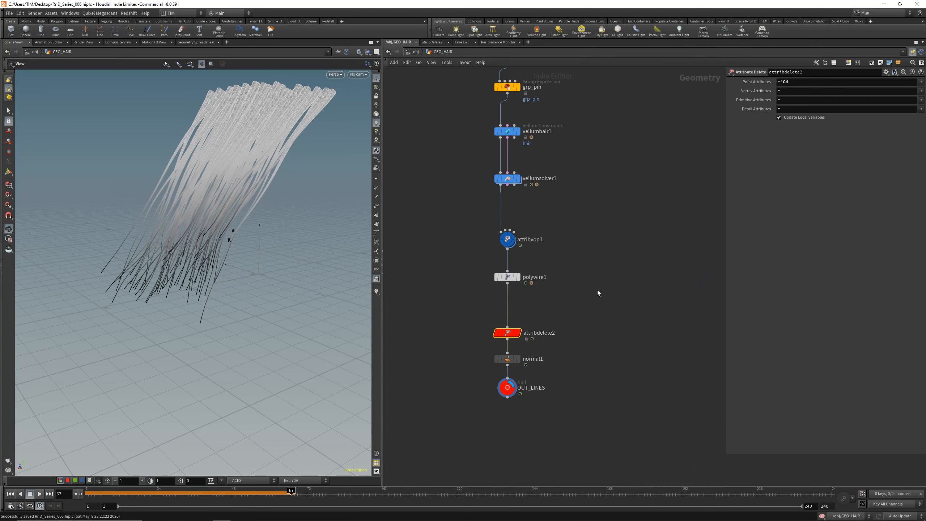
click(779, 81)
text(*)
key(Return)
middle_click(503, 393)
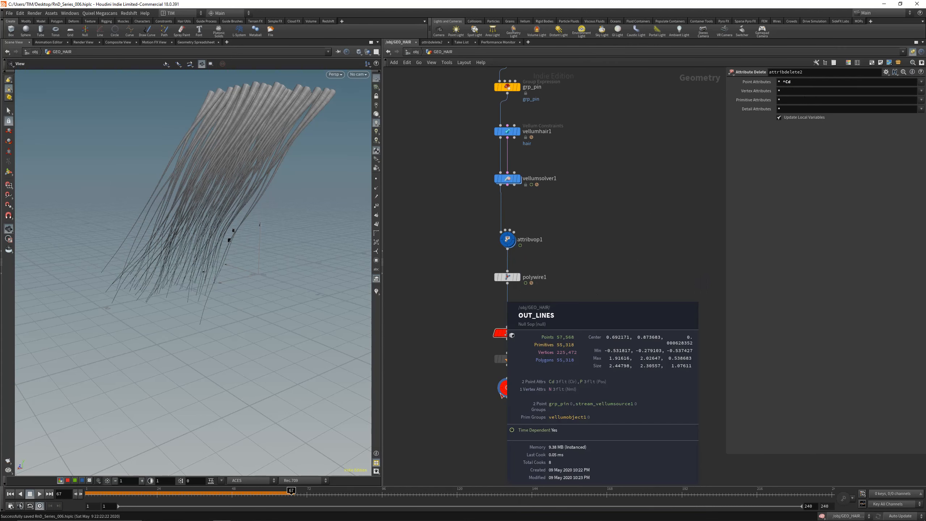
key(ctrl+s)
Re-cook the hair simulation from the first frame and examine the colored strands up close at frame 57.
scroll(225, 170, up, 4)
middle_drag(225, 170, 237, 232)
drag(238, 233, 257, 278)
scroll(255, 279, up, 2)
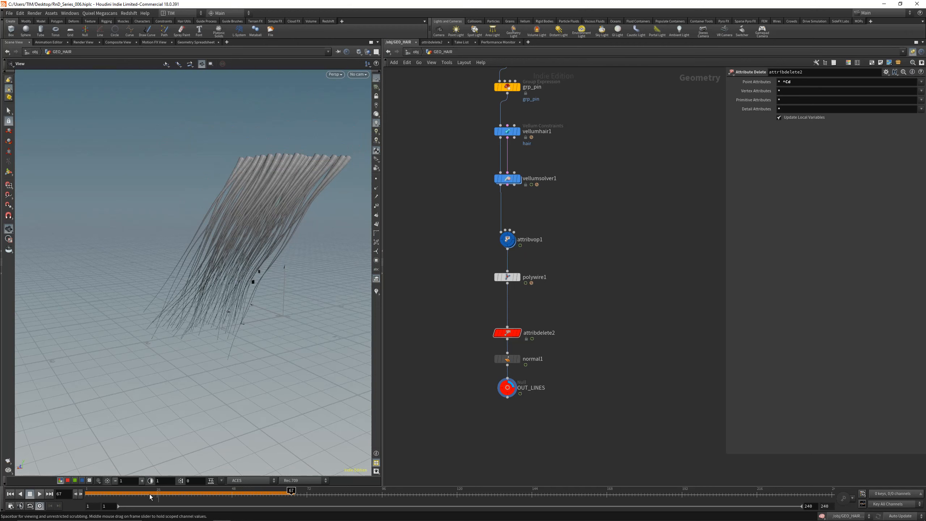
click(10, 494)
click(291, 497)
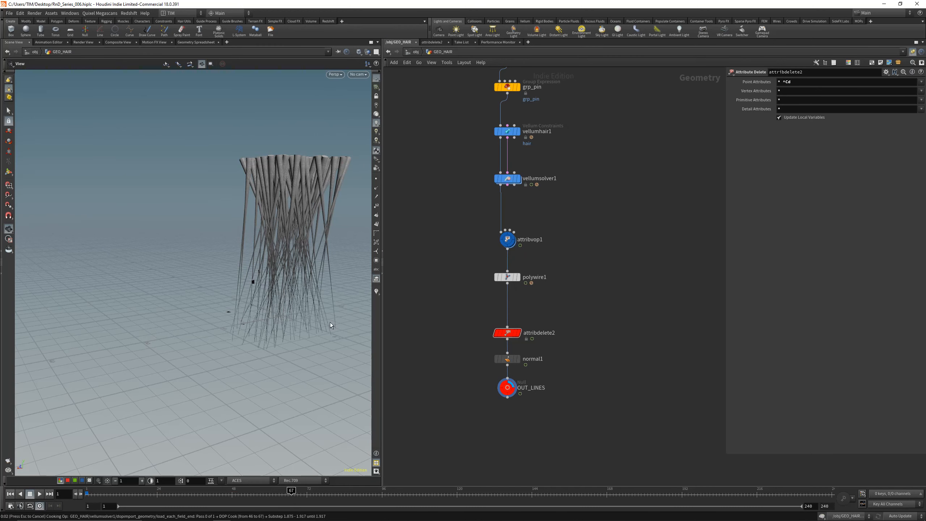
mouse_move(276, 285)
mouse_down()
mouse_move(260, 285)
mouse_move(289, 287)
mouse_up()
drag(279, 493, 260, 494)
drag(219, 289, 191, 293)
right_drag(190, 293, 275, 257)
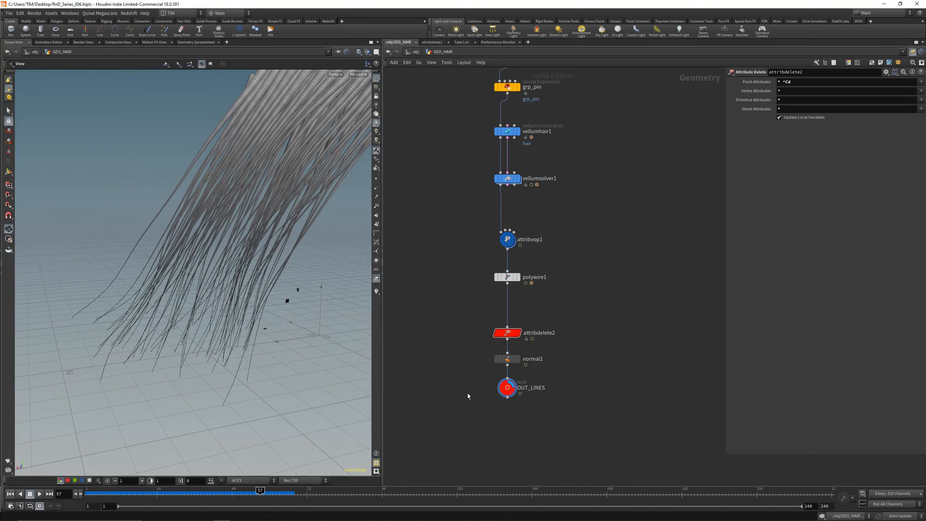
Add a Material node, connect it below OUT_LINES and display it.
middle_drag(473, 407, 479, 364)
key(Tab)
text(mate)
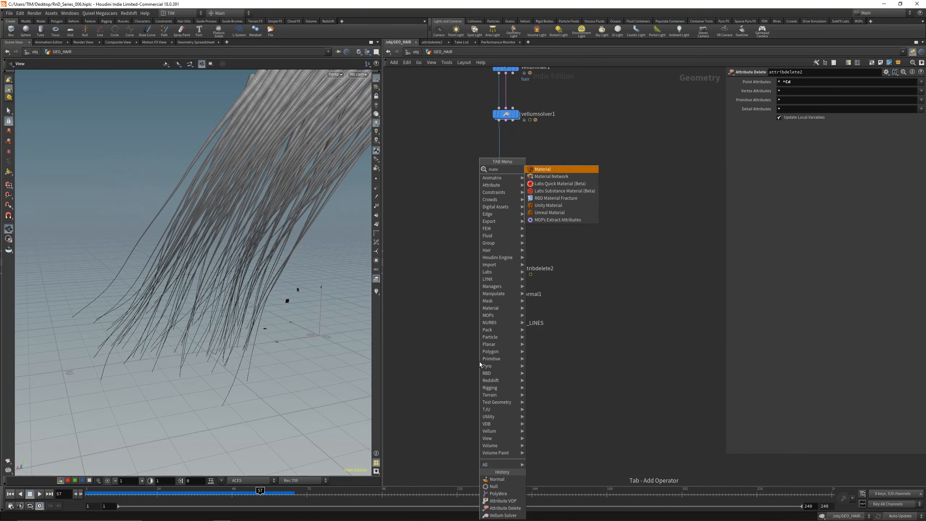
key(Return)
click(479, 362)
drag(480, 363, 507, 371)
click(506, 333)
click(507, 363)
Rename the Material node as MAT_HAIR.
double_click(526, 370)
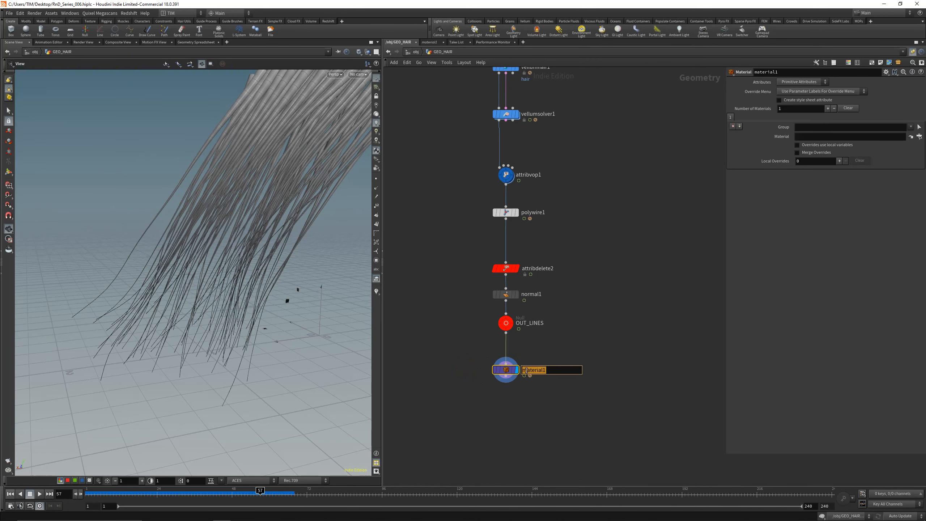
text(MAT__HAIR)
key(Return)
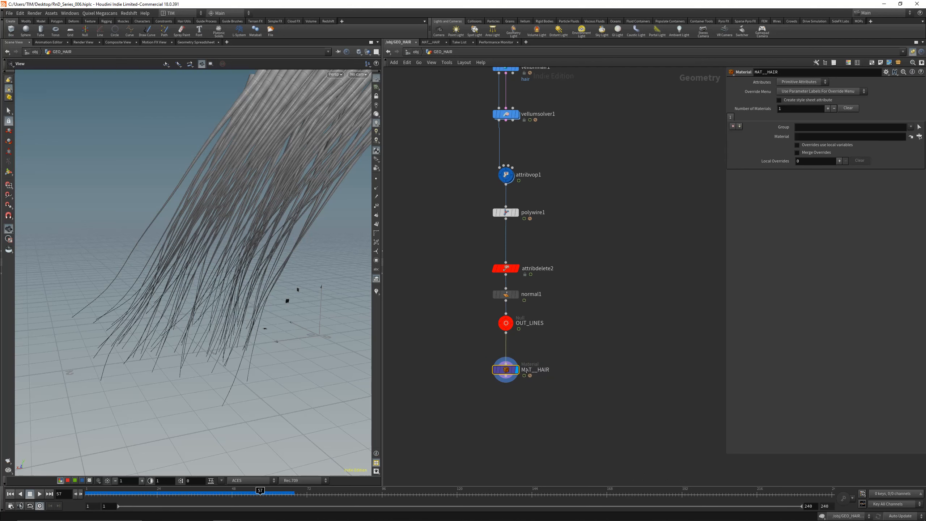
double_click(535, 371)
key(BackSpace)
click(605, 339)
Go up to the object level and add a Material Network with a ROP Network below it.
key(u)
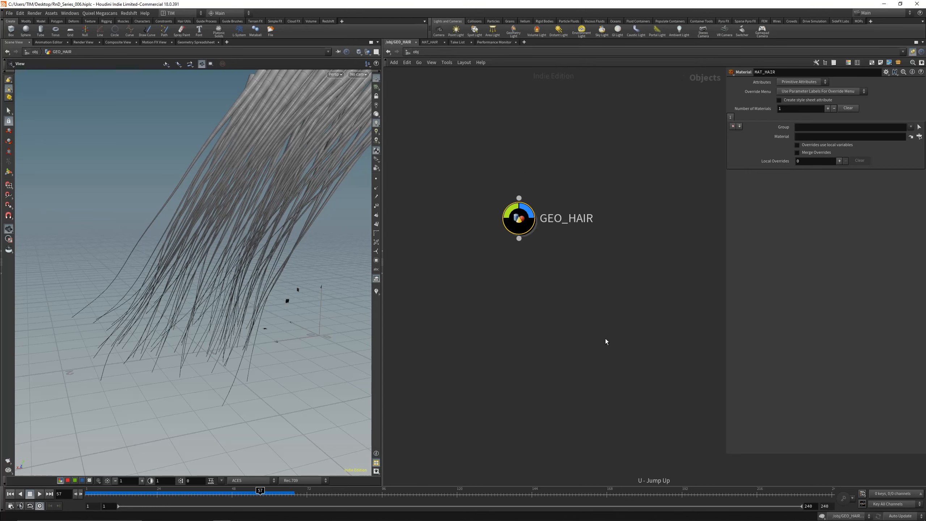
key(Tab)
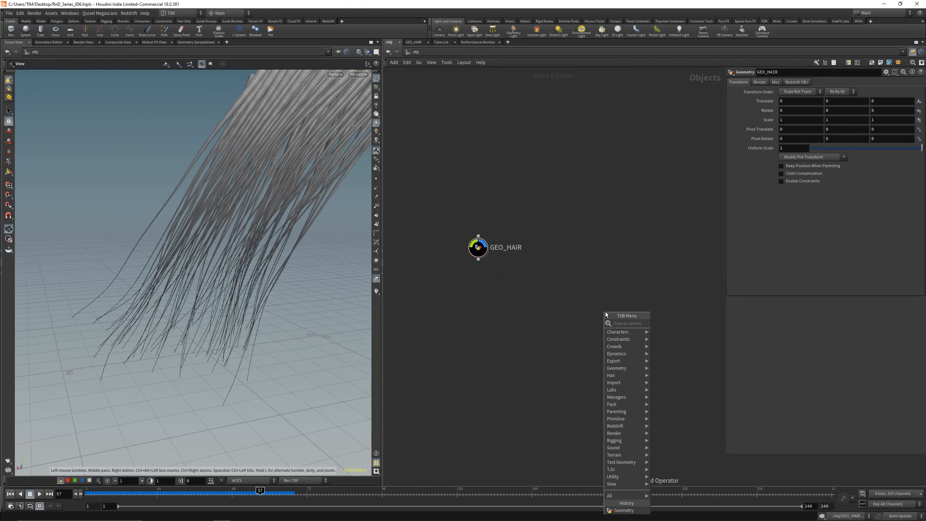
text(matnet)
key(Return)
key(Return)
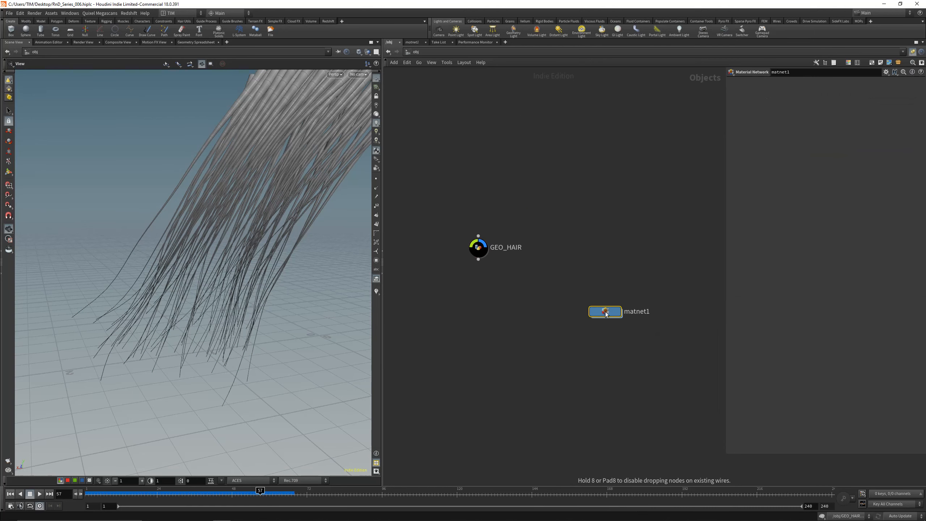
key(Tab)
text(rop)
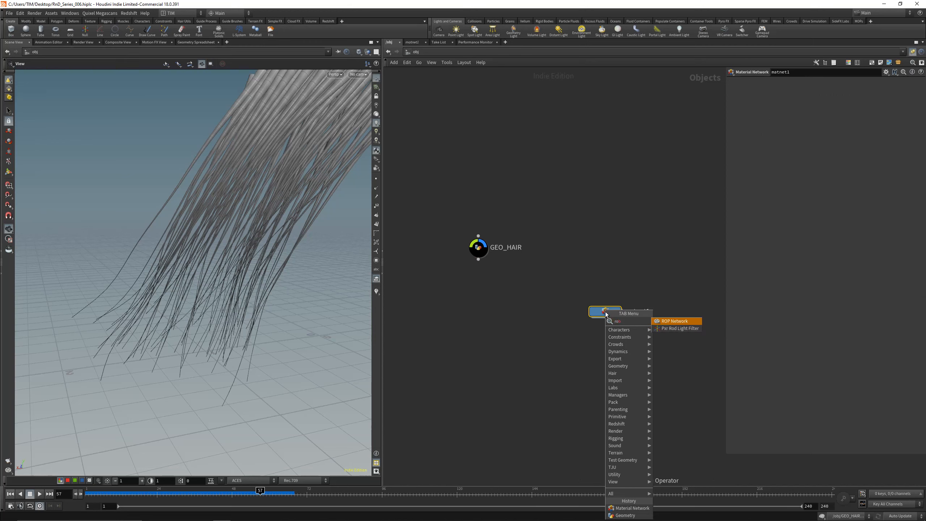
click(668, 321)
click(603, 344)
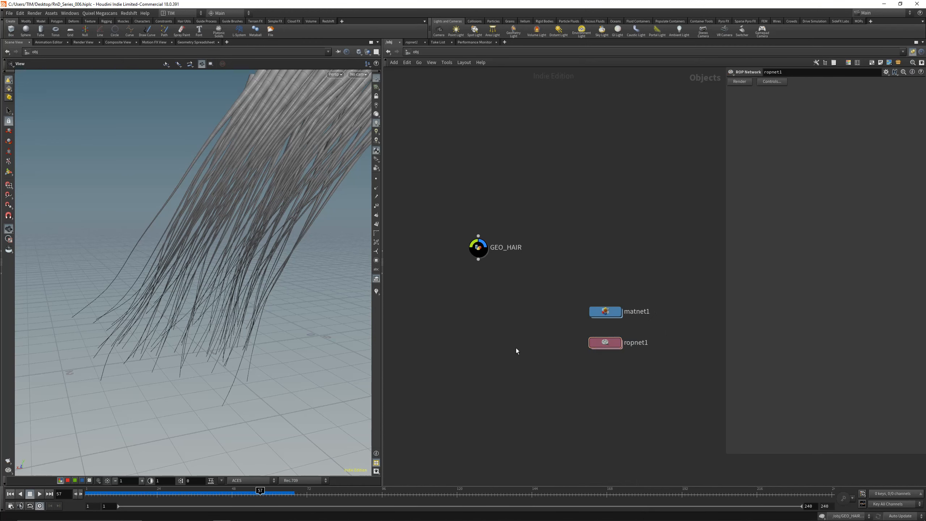
Add a camera object and place it below GEO_HAIR, away from the two network nodes.
key(Tab)
text(cam)
key(Return)
click(516, 347)
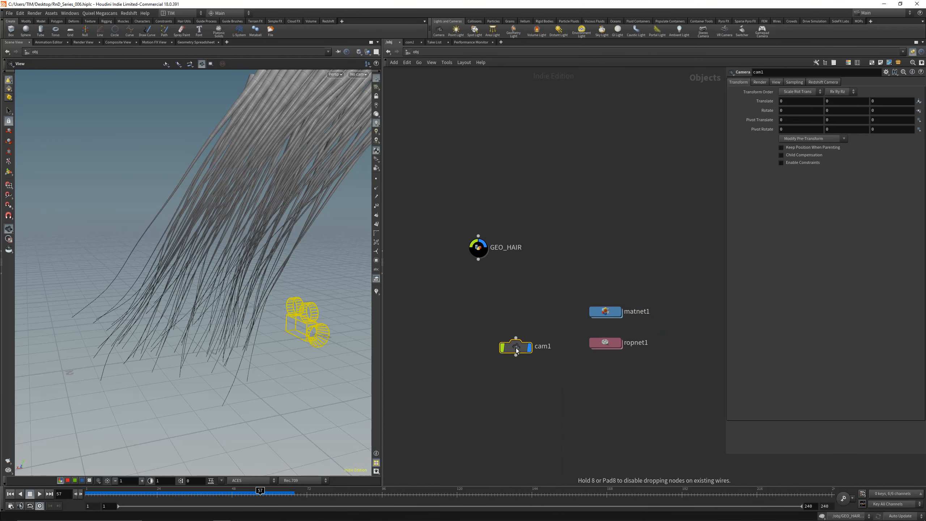
drag(514, 348, 419, 409)
Add a Redshift dome light (RSLightDome) and place it below ropnet1.
key(Tab)
text(rs)
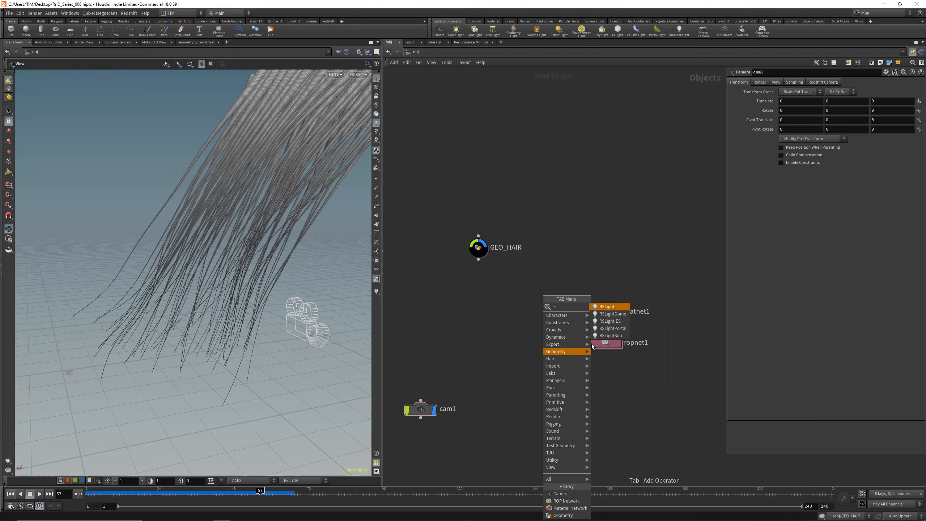
click(612, 314)
click(604, 376)
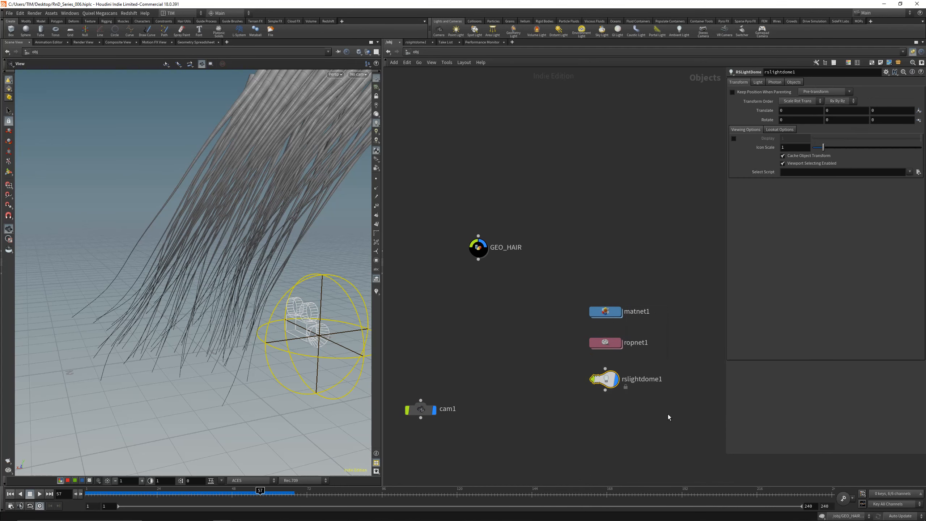
Color the dome light node orange and rename it as RS_LIGHT_DOME_001.
drag(726, 453, 734, 398)
key(c)
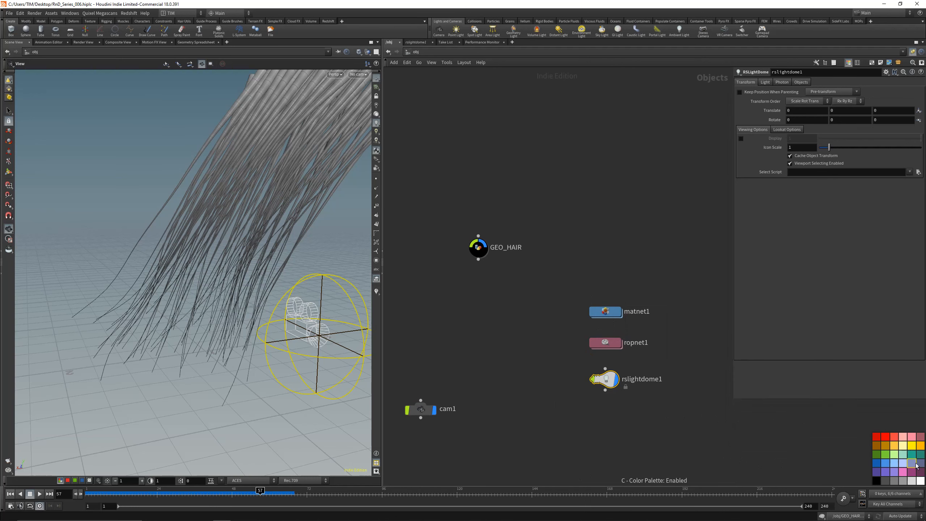
click(920, 444)
key(c)
double_click(647, 380)
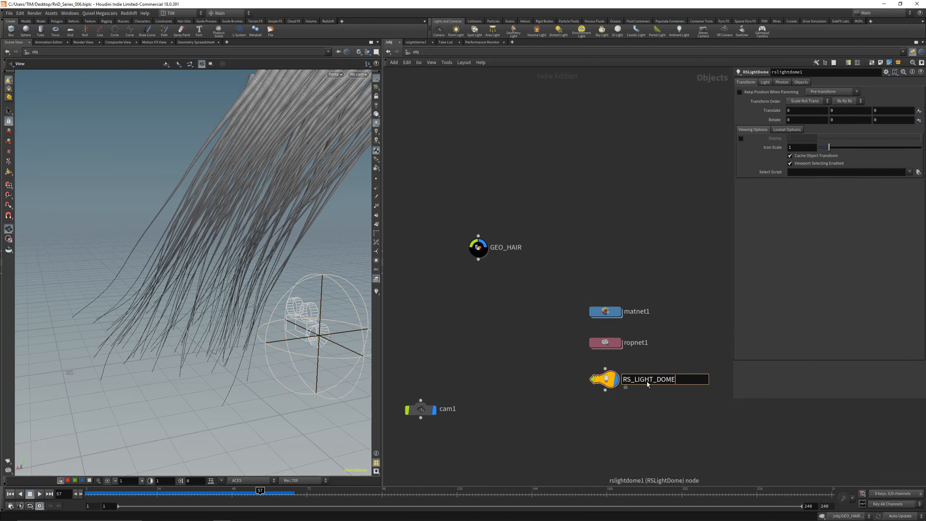
text(RS_LIGHT_DOME_001)
key(Return)
Rename the ROP network as RS_OUT and the material network as RS_MAT.
double_click(640, 342)
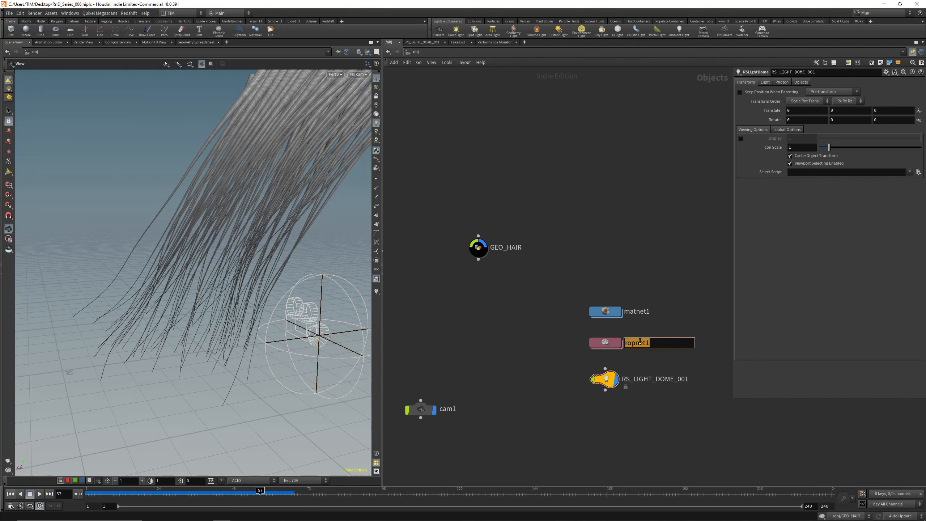
text(OIUT)
key(Return)
double_click(628, 343)
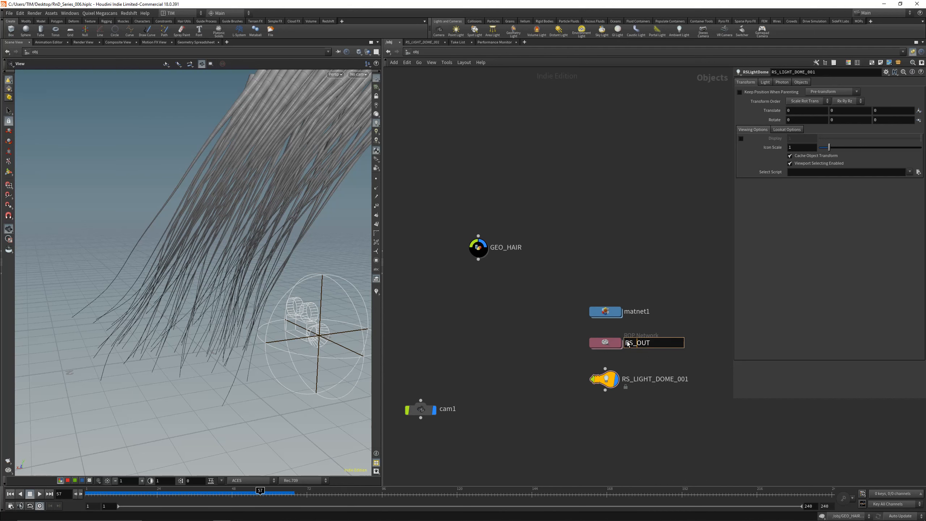
double_click(639, 311)
text(RS_)
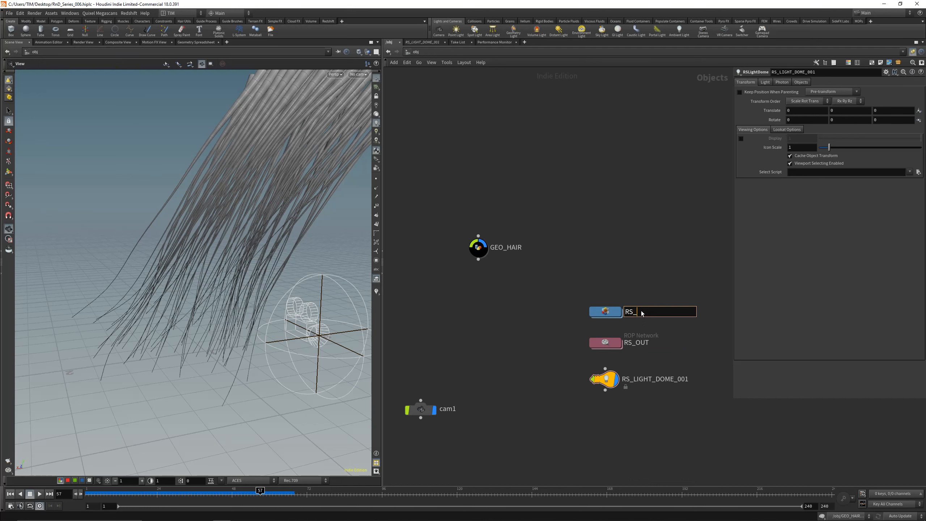
text(MAT)
key(Return)
Move RS_OUT closer to RS_MAT and color both network nodes red.
key(c)
drag(581, 276, 591, 334)
click(892, 436)
click(672, 402)
Rename the camera as CAMERA_90mm_CLOSEUP_001.
double_click(450, 409)
text(CA)
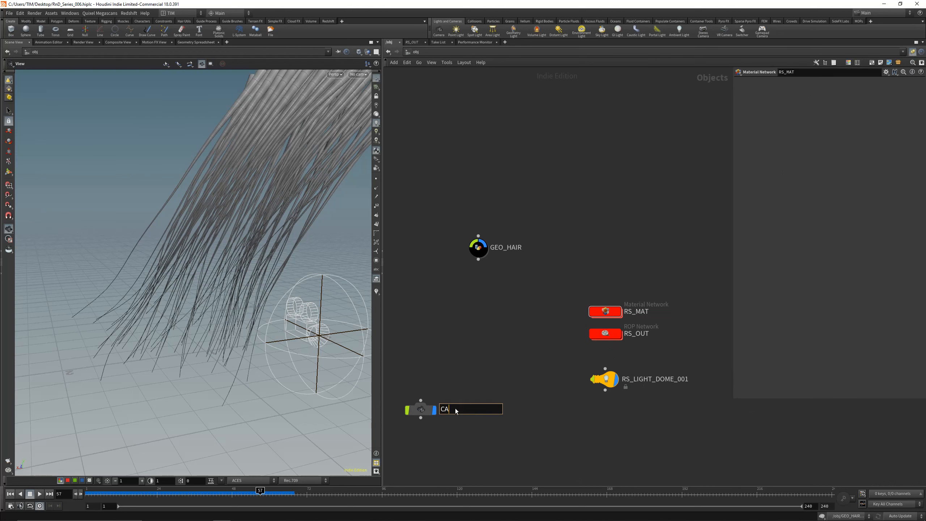
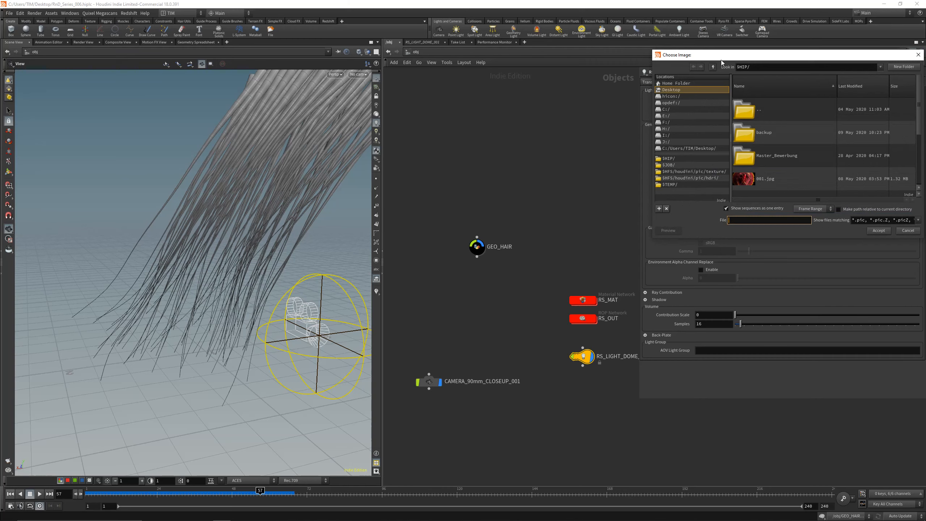
Load GSG_PRO_STUDIOS_METAL_001_sm.exr from E:/HDRI/HDRI_ACES/HDRI_EP_PROSTUDIOSMETAL/HDRIs as the dome light's image, with sequence grouping off in the file list.
drag(721, 58, 530, 144)
click(514, 207)
click(506, 201)
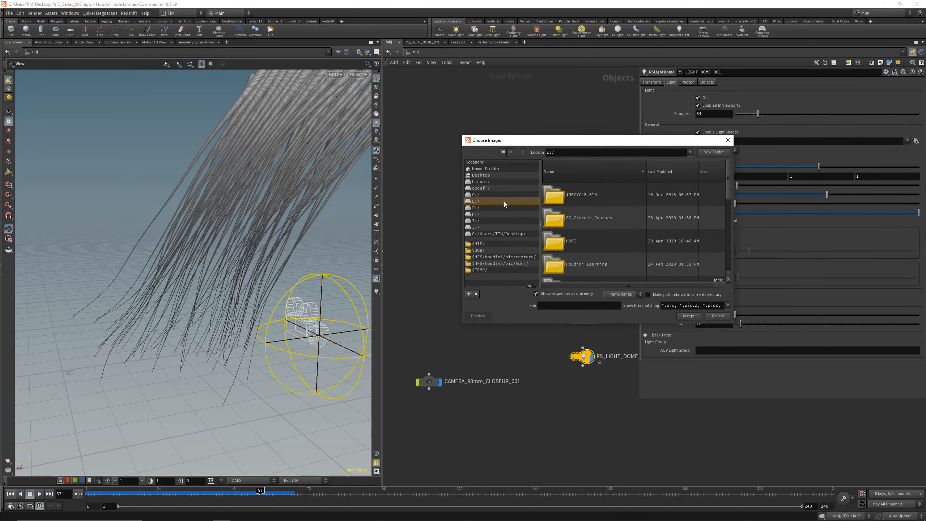
double_click(591, 241)
double_click(611, 239)
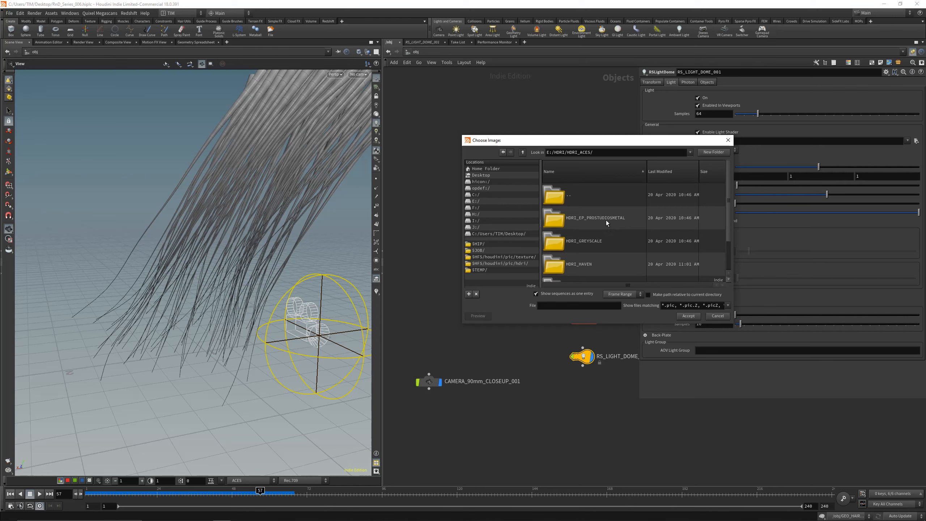
scroll(595, 262, down, 2)
scroll(595, 252, up, 2)
double_click(595, 220)
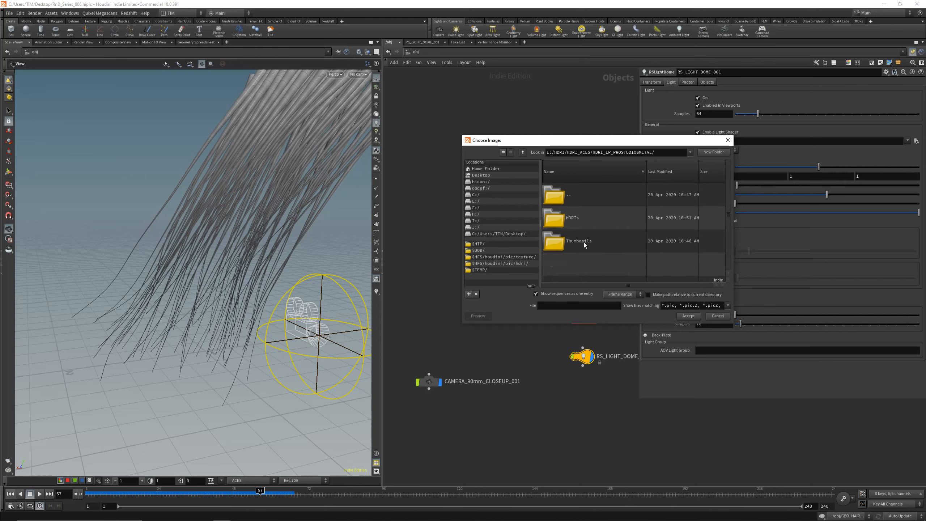
double_click(584, 217)
click(566, 295)
double_click(604, 240)
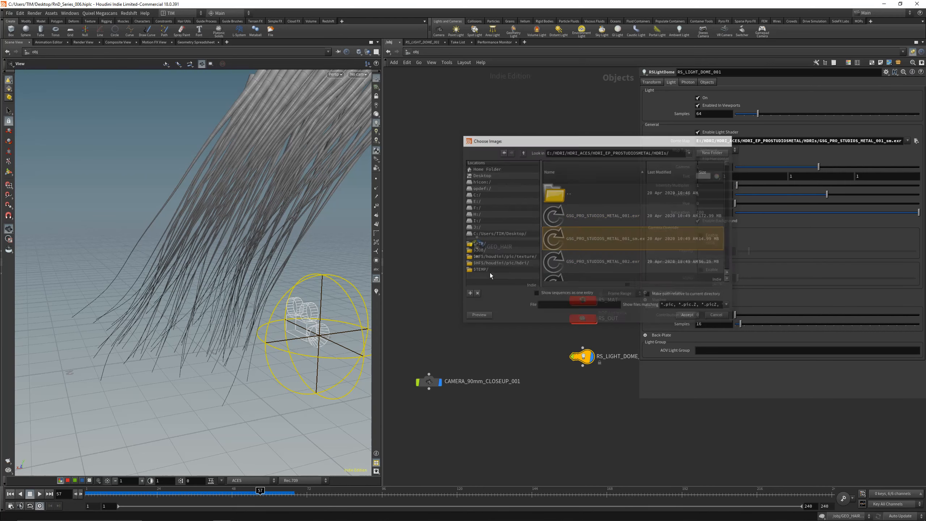
scroll(583, 248, up, 2)
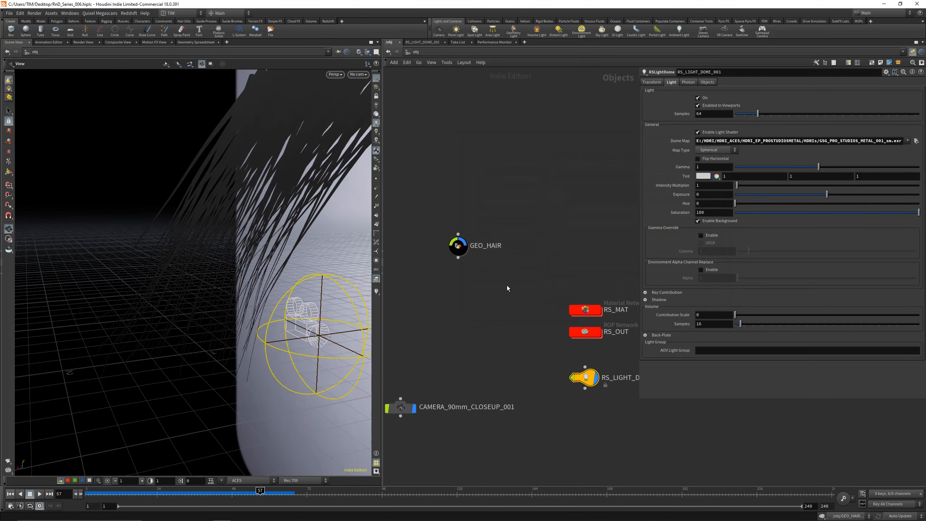
middle_drag(505, 294, 484, 274)
click(446, 266)
key(Tab)
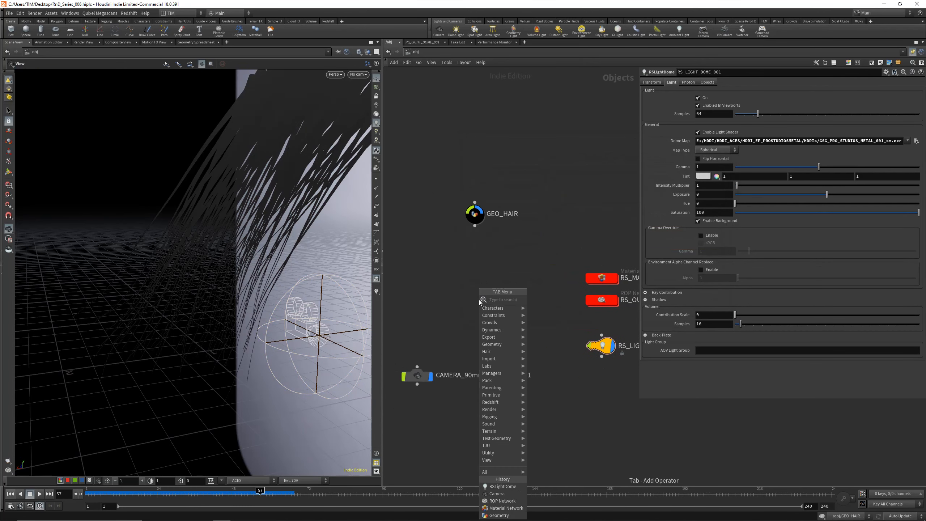
click(500, 250)
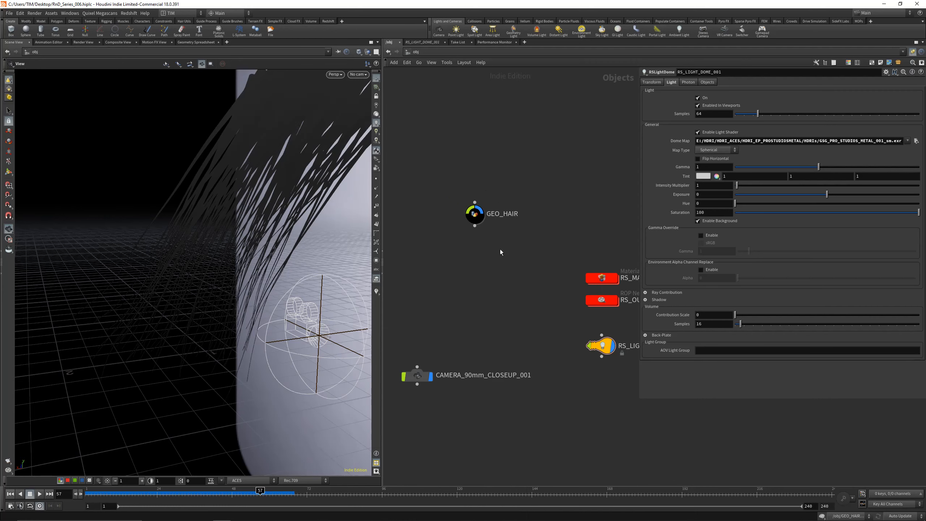
Add a null node inside the GEO_HAIR network and name it timj10.
double_click(475, 215)
middle_drag(459, 383, 527, 299)
key(Tab)
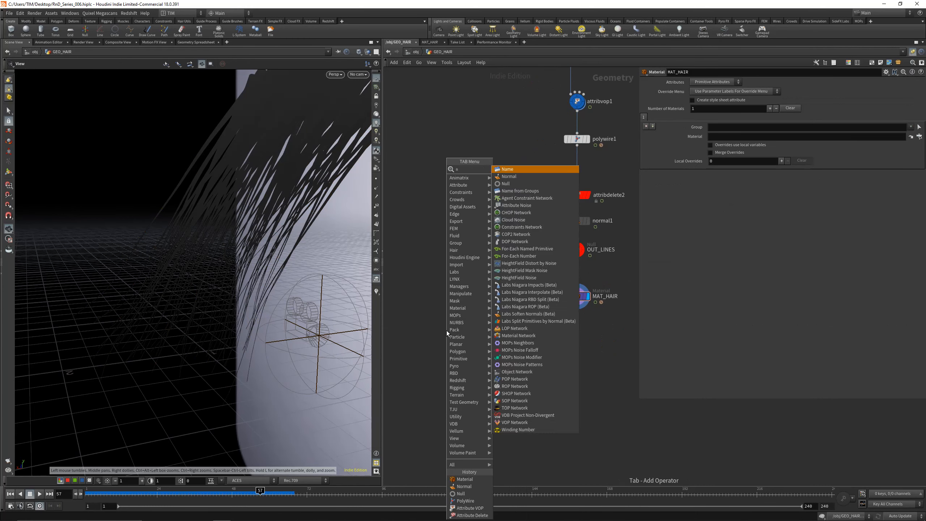
text(null)
key(Return)
scroll(483, 338, up, 3)
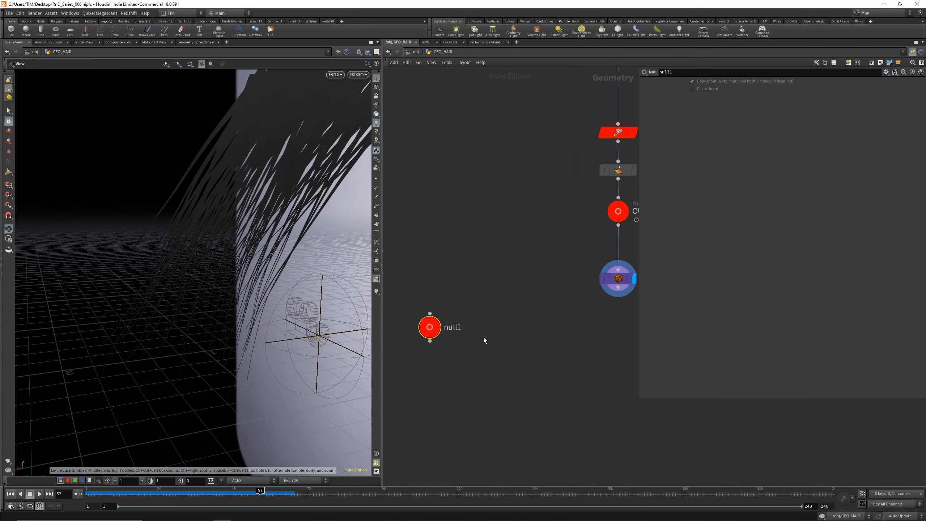
double_click(456, 328)
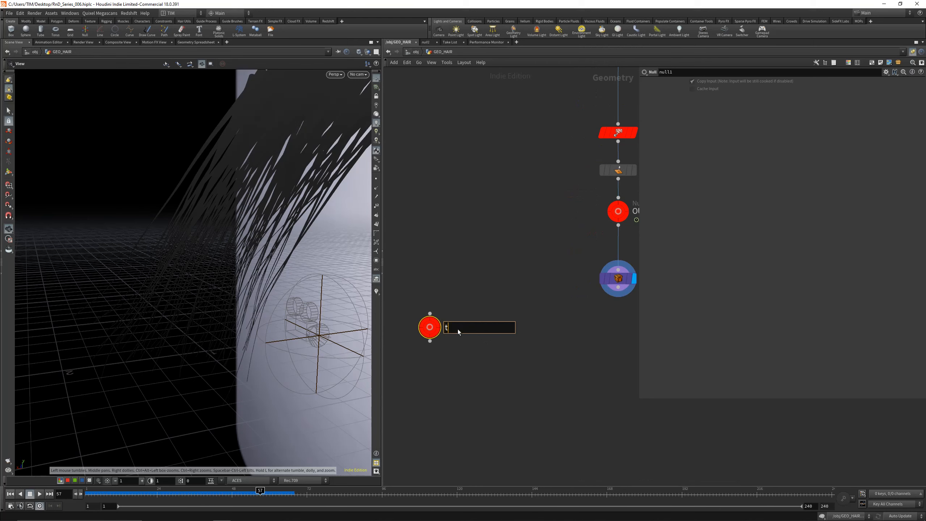
text(timj10)
key(Return)
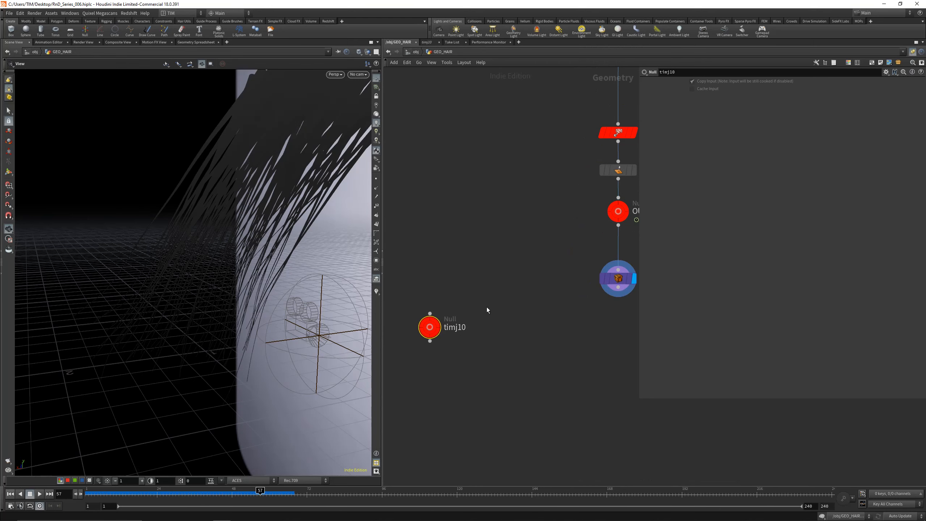
Place the timj10 null beside MAT_HAIR, level with it and with some space between them.
click(512, 314)
drag(429, 328, 520, 279)
middle_drag(515, 315, 467, 359)
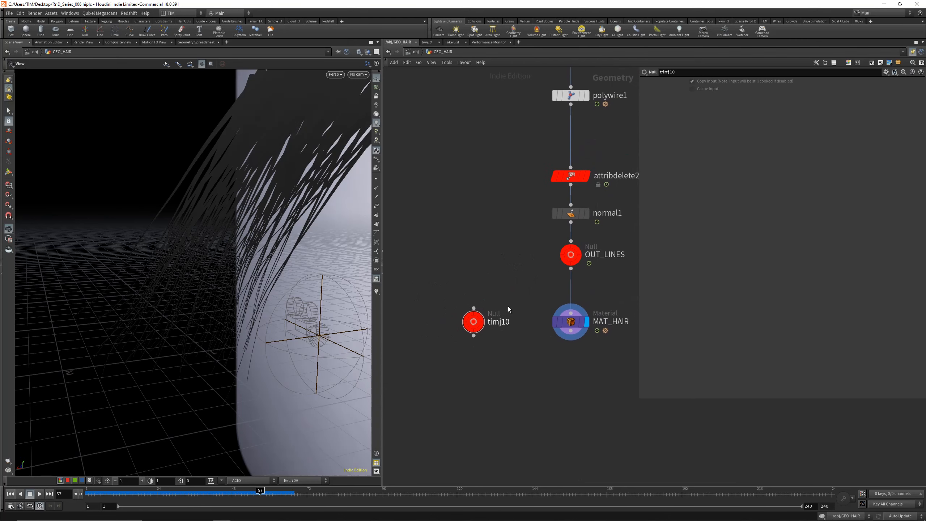
drag(474, 328, 446, 328)
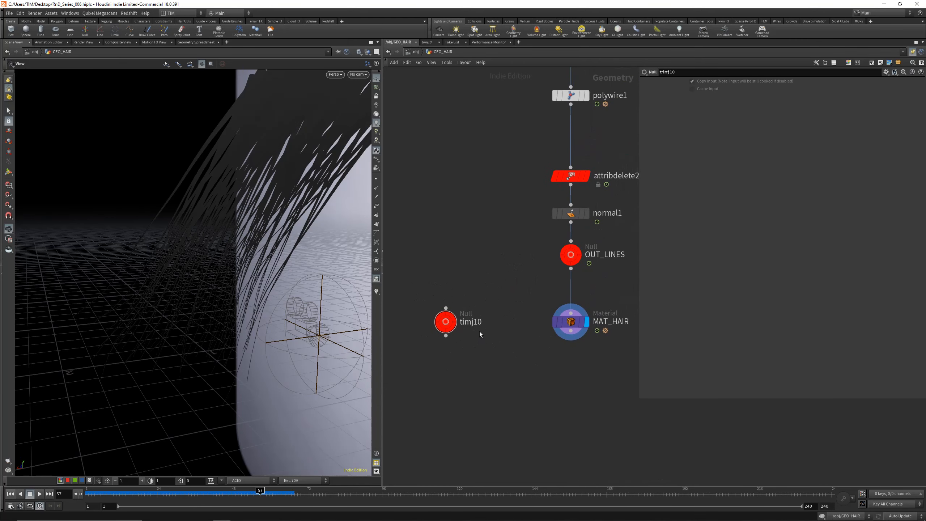
Create an RS Material Builder inside RS_MAT and name it RS_MAT_LINES.
key(u)
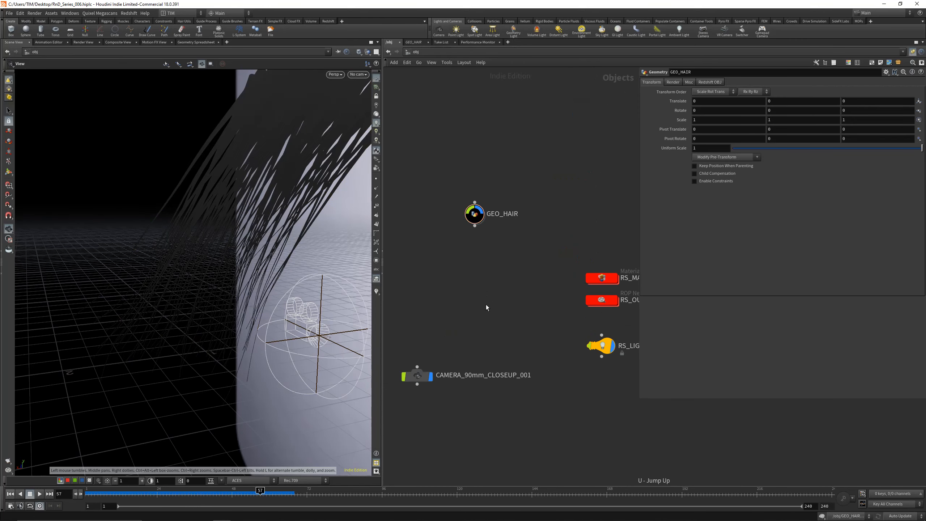
double_click(562, 297)
key(Tab)
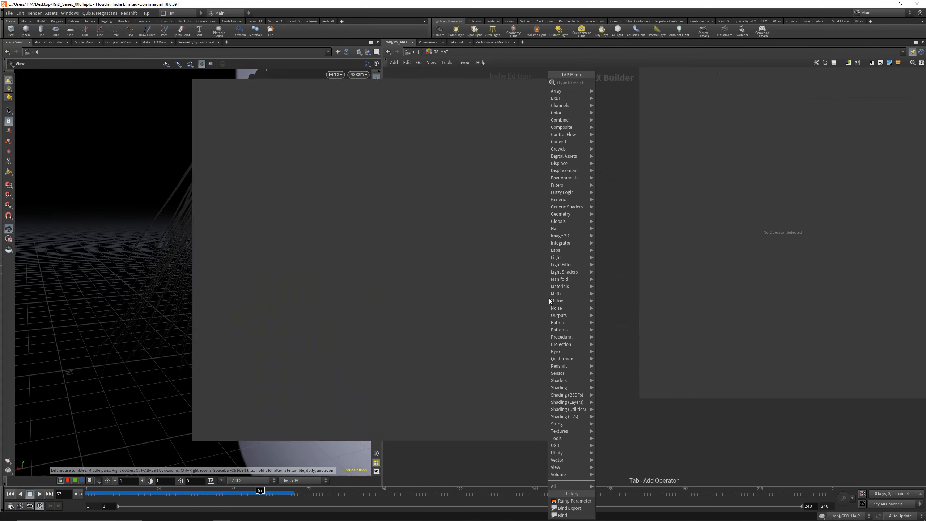
key(Escape)
click(534, 291)
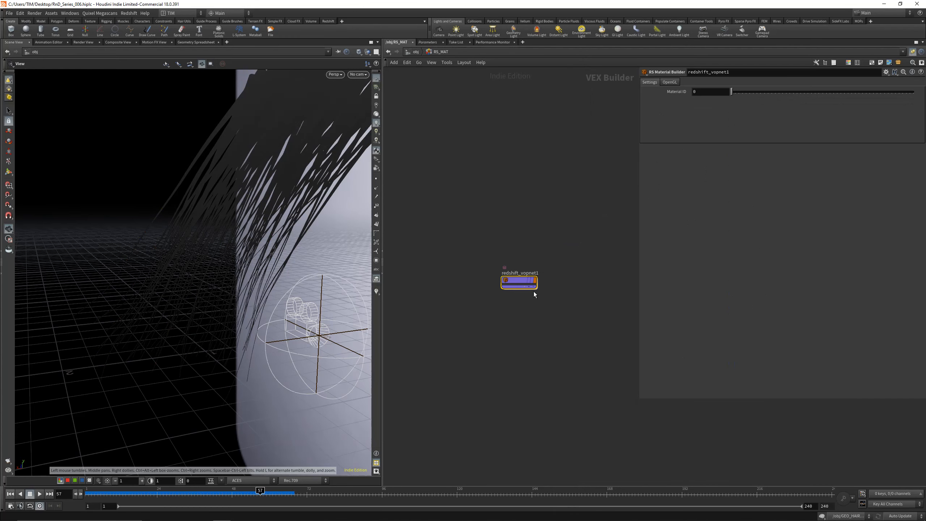
double_click(524, 272)
text(RS_MAT_)
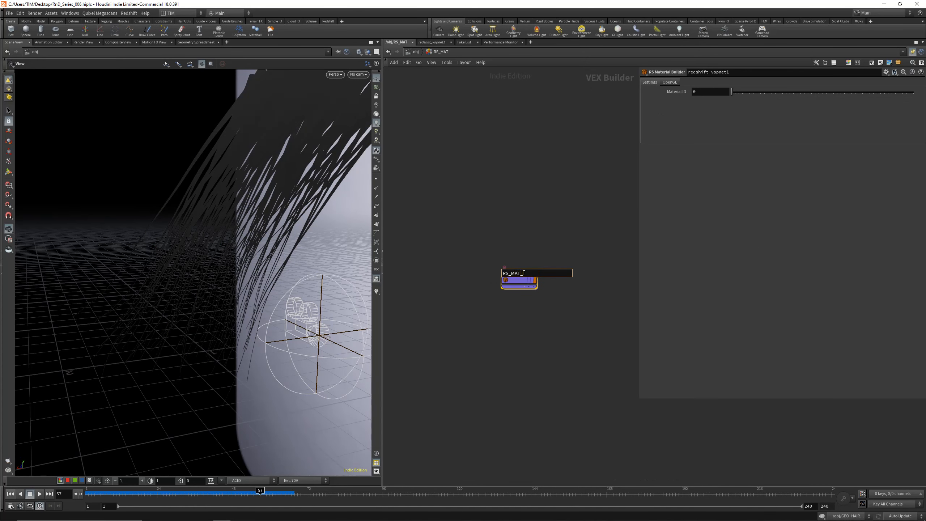
text(LINES)
key(Return)
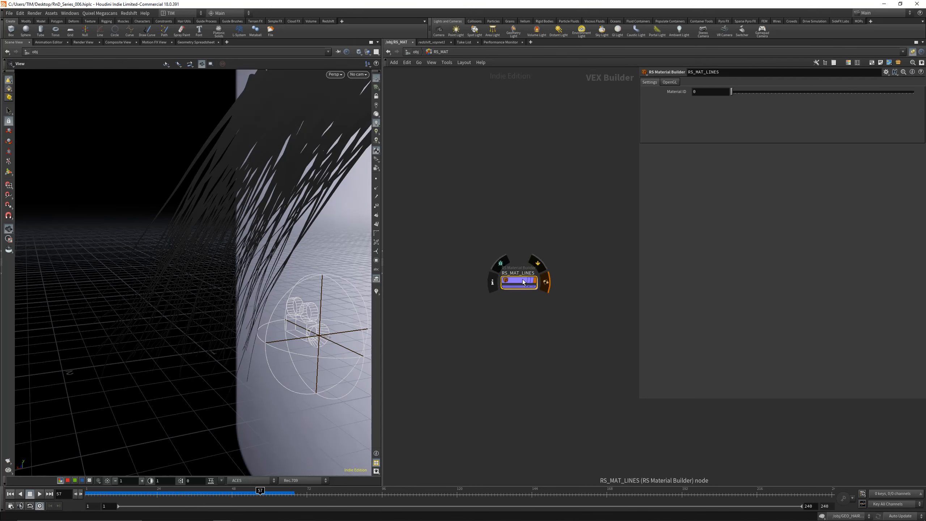
Lay out the nodes inside RS_MAT_LINES and show the parameters of Material1.
double_click(519, 281)
key(l)
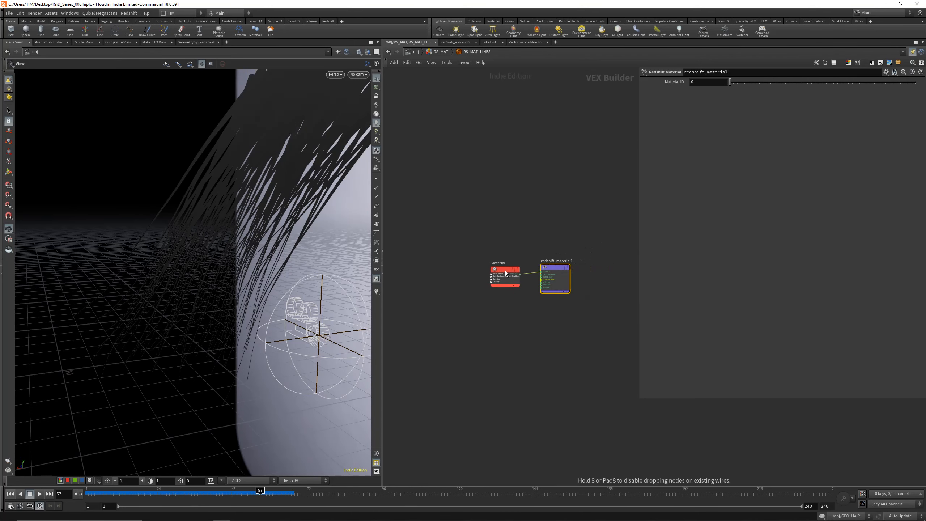
click(505, 273)
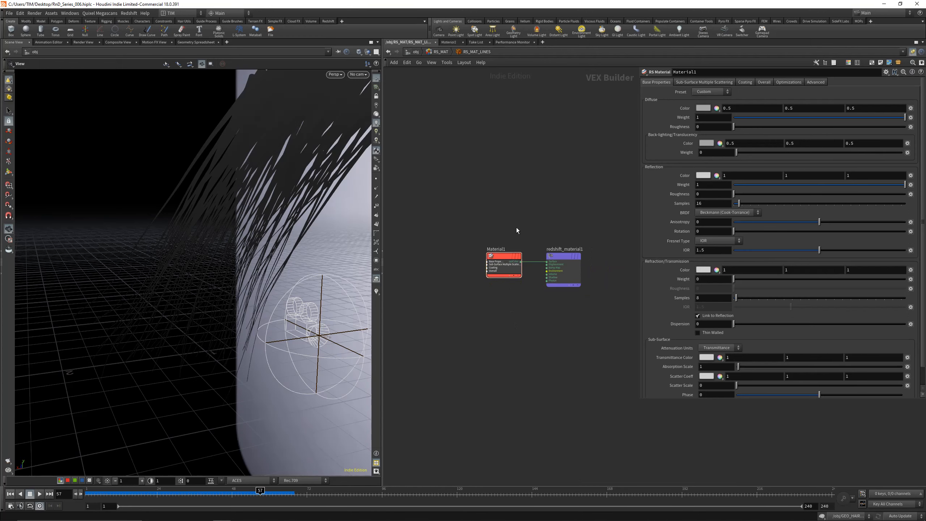
Copy the RS_MAT_LINES material builder, return to the GEO_HAIR network and select MAT_HAIR.
key(u)
key(u)
double_click(559, 298)
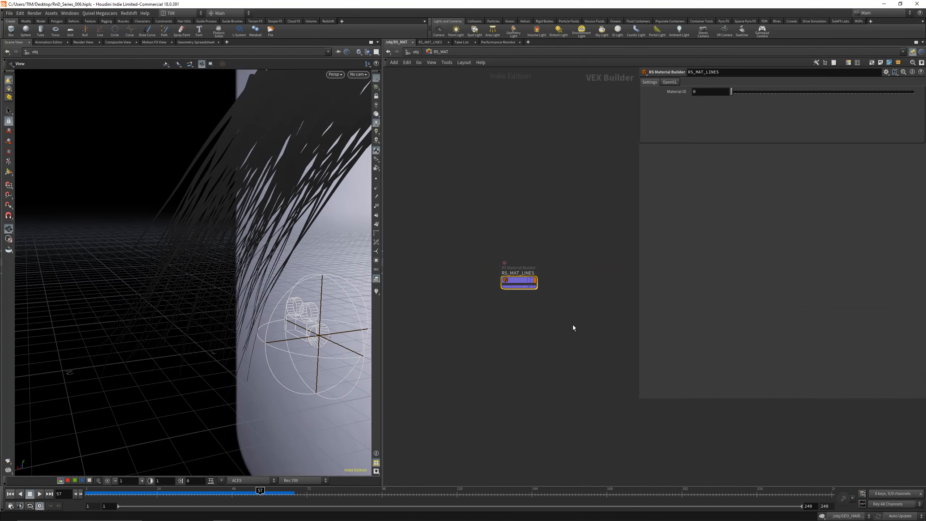
key(ctrl+c)
key(u)
double_click(473, 255)
click(571, 321)
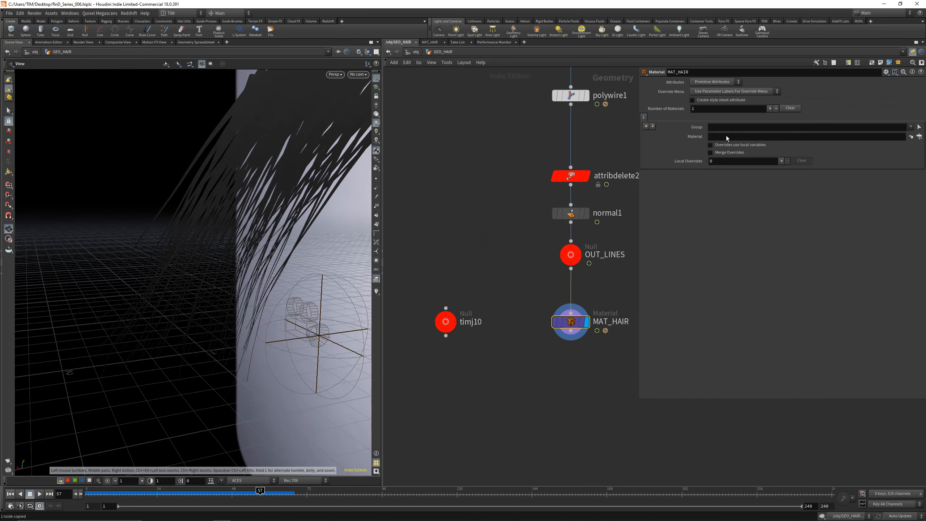
Try to paste the copied material into MAT_HAIR, then undo the paste in the GEO_HAIR network.
key(ctrl+v)
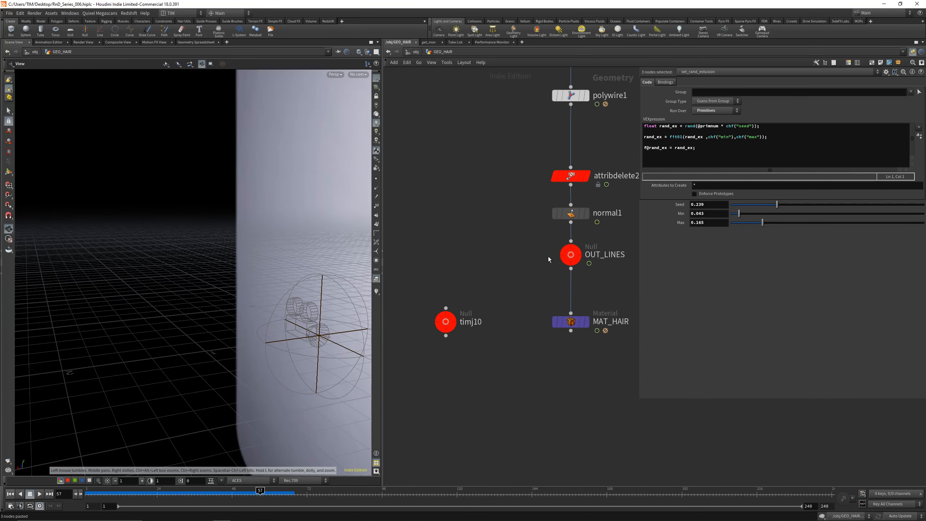
click(535, 249)
key(ctrl+z)
scroll(534, 251, down, 5)
middle_drag(534, 251, 463, 325)
scroll(455, 300, down, 3)
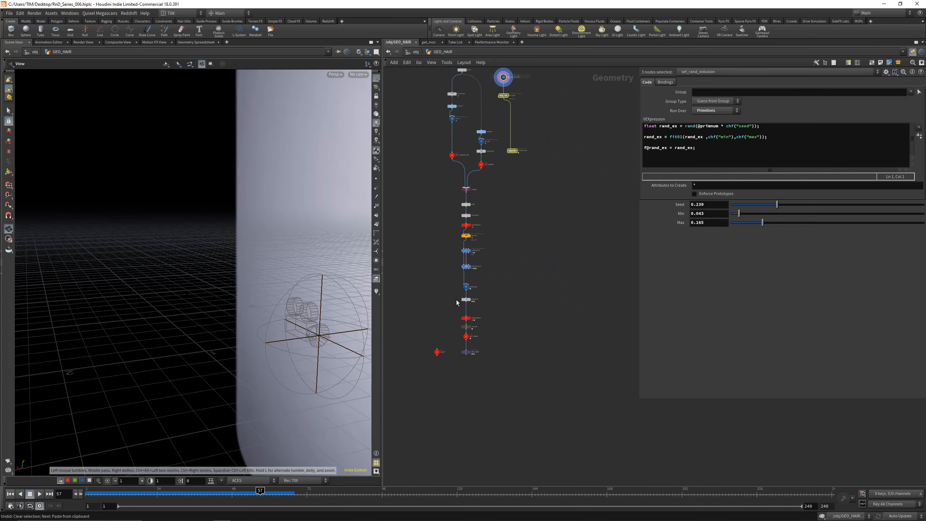
key(ctrl+z)
scroll(473, 334, up, 4)
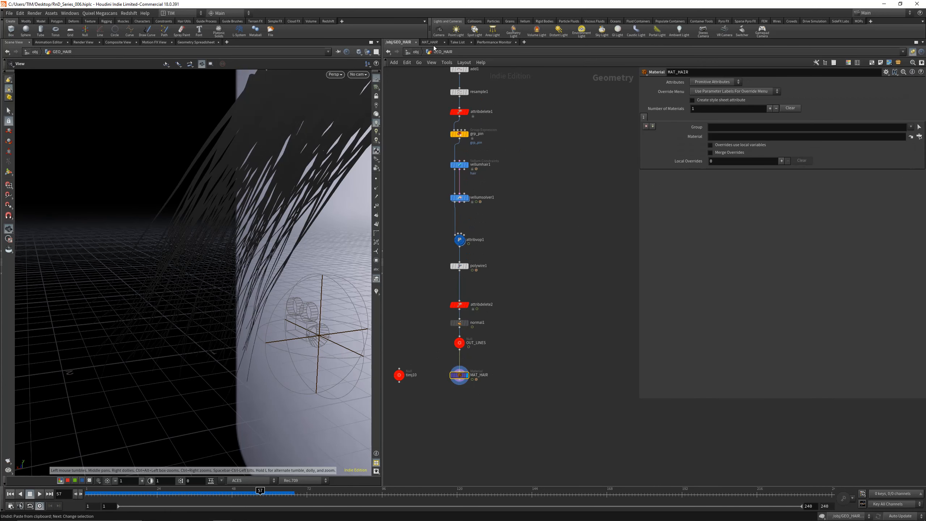
Assign /obj/RS_MAT/RS_MAT_LINES as MAT_HAIR's material and save the scene.
click(920, 136)
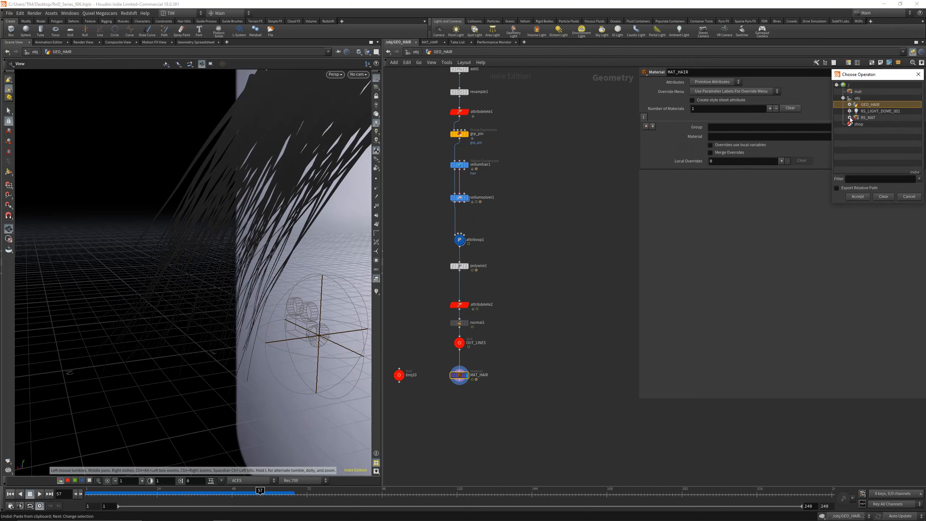
click(849, 118)
click(881, 123)
click(858, 197)
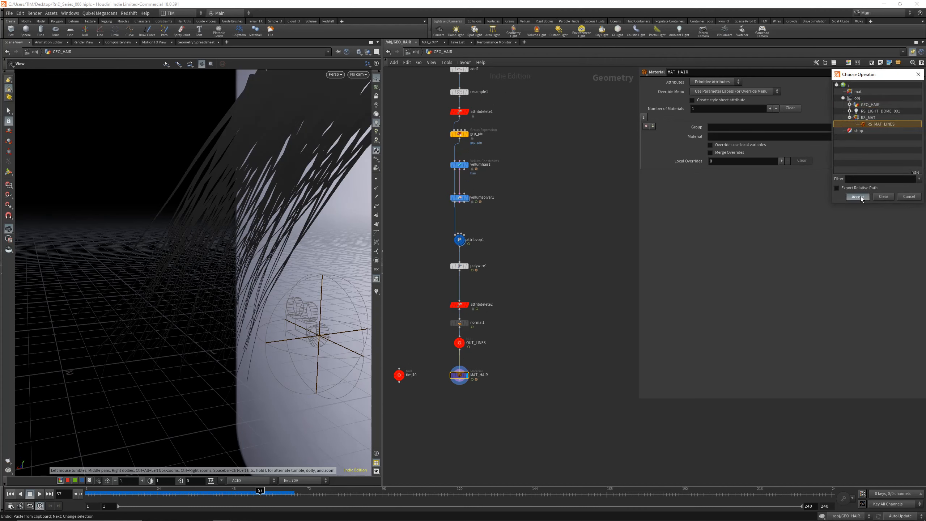
key(ctrl+s)
scroll(513, 299, up, 2)
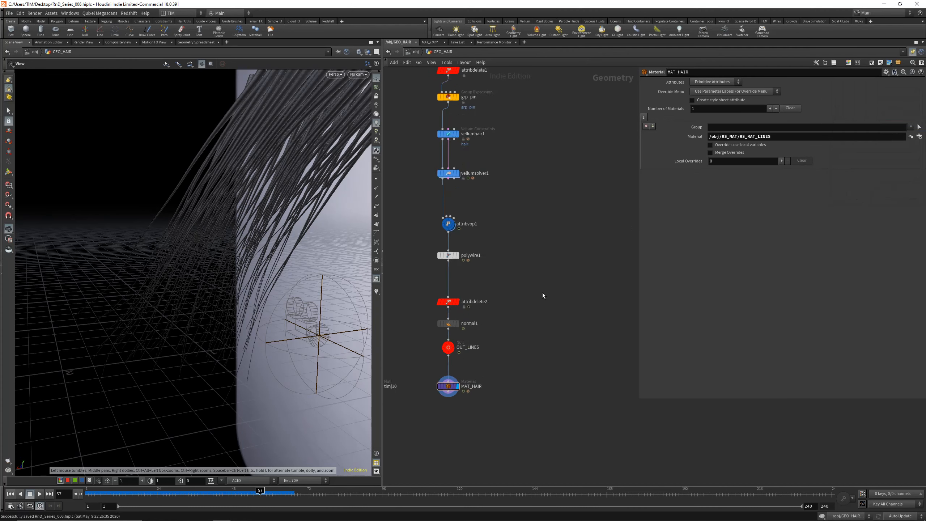
Examine the Redshift attribute extraction and promotion settings of the GEO_HAIR object.
scroll(543, 294, down, 2)
middle_drag(471, 372, 492, 360)
key(u)
drag(459, 217, 490, 278)
click(709, 82)
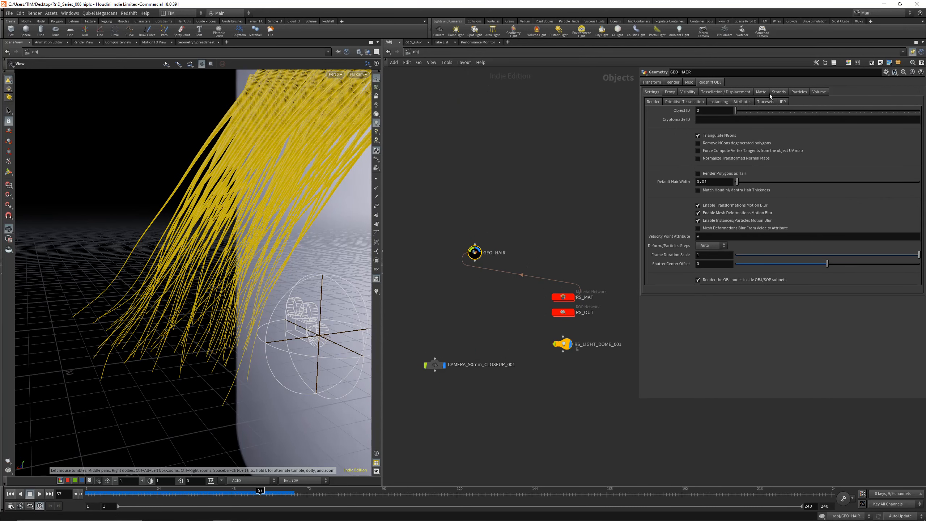
click(742, 101)
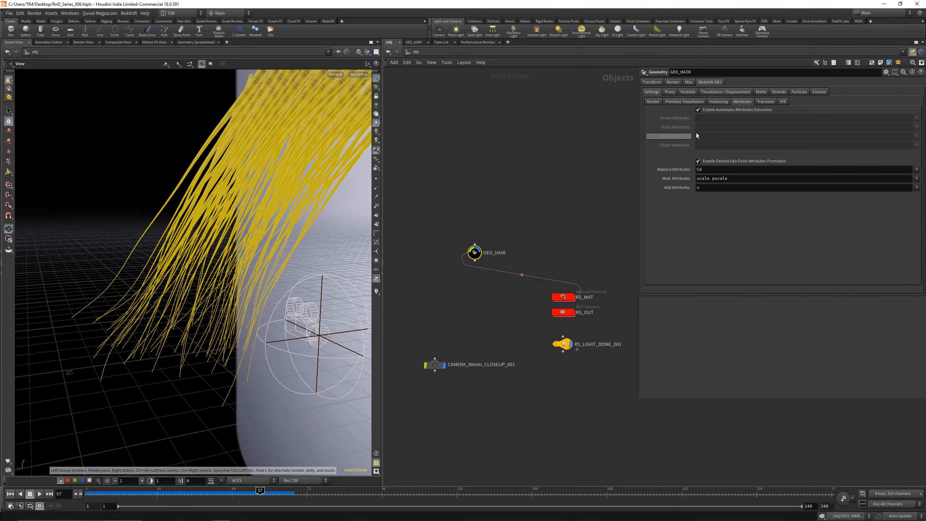
drag(713, 171, 689, 191)
click(633, 306)
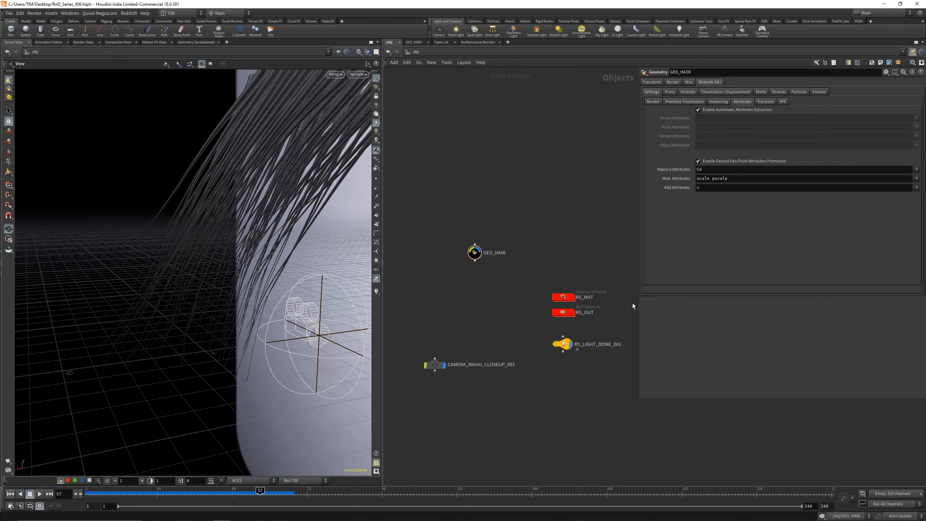
Add an RS Color User Data node inside RS_MAT_LINES and set its attribute name to Cd.
double_click(567, 298)
double_click(516, 286)
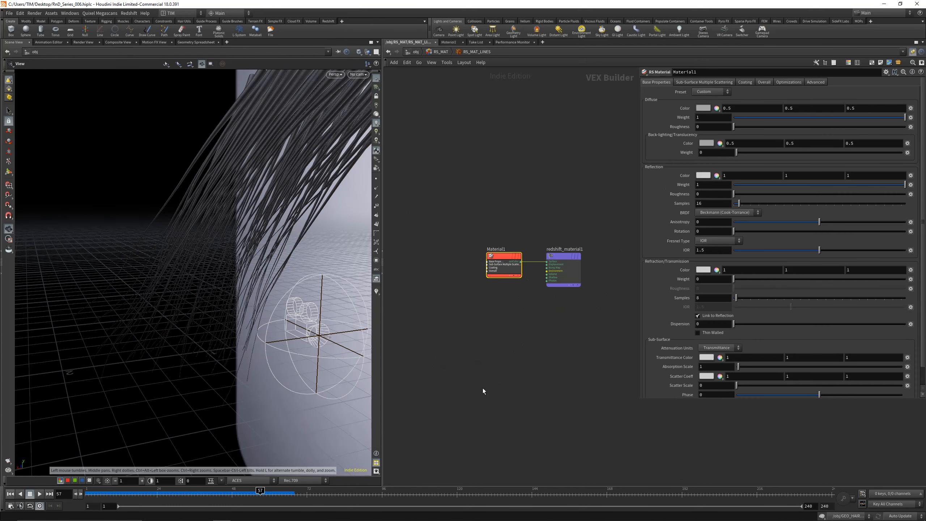
key(Tab)
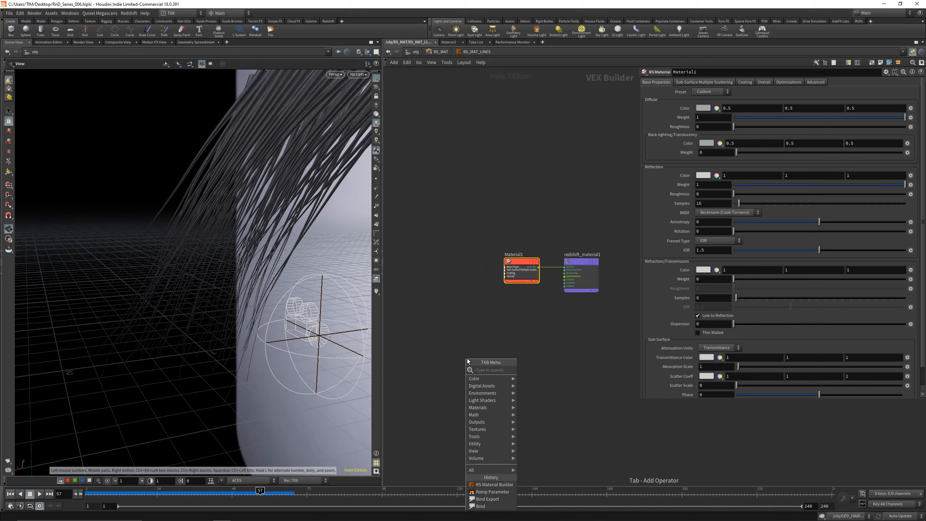
text(colo)
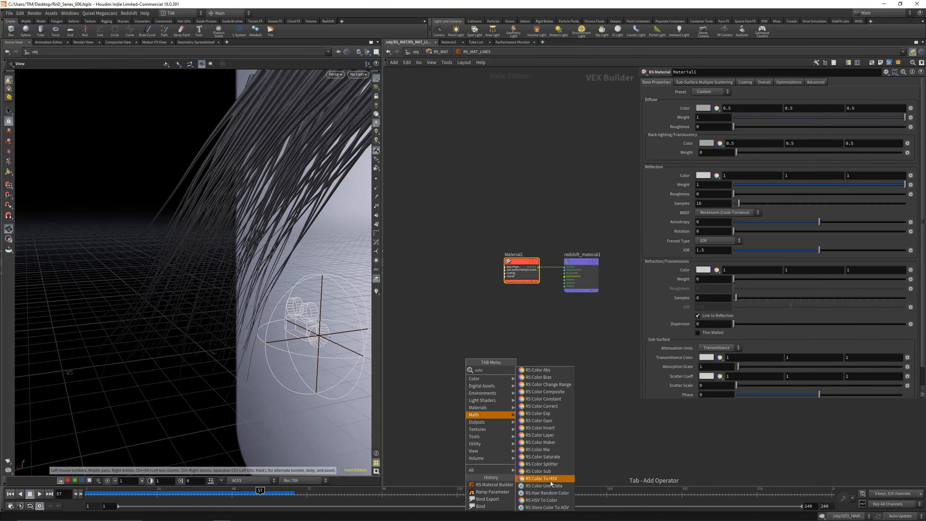
click(544, 485)
key(ctrl+a)
text(Cd)
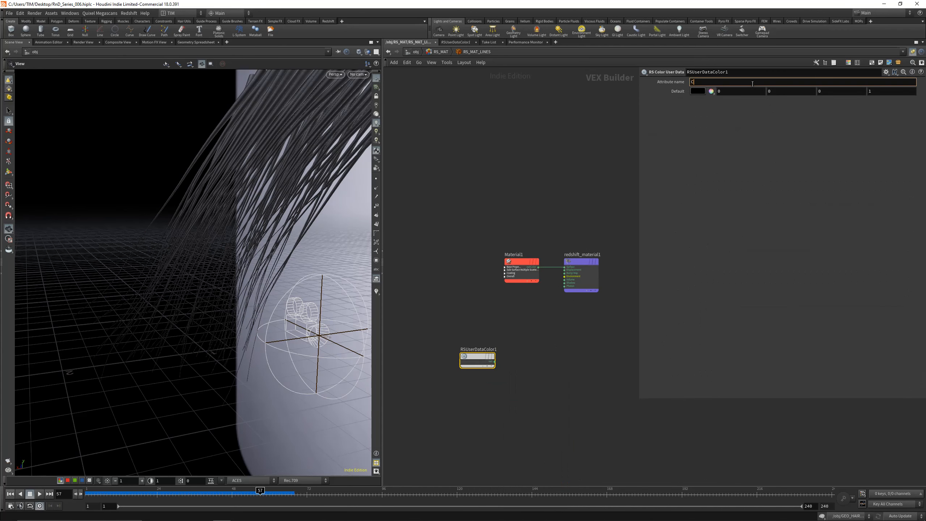
key(Return)
Connect the color user data node to Material1's diffuse_color input and switch the network wires to curved style.
drag(477, 361, 437, 353)
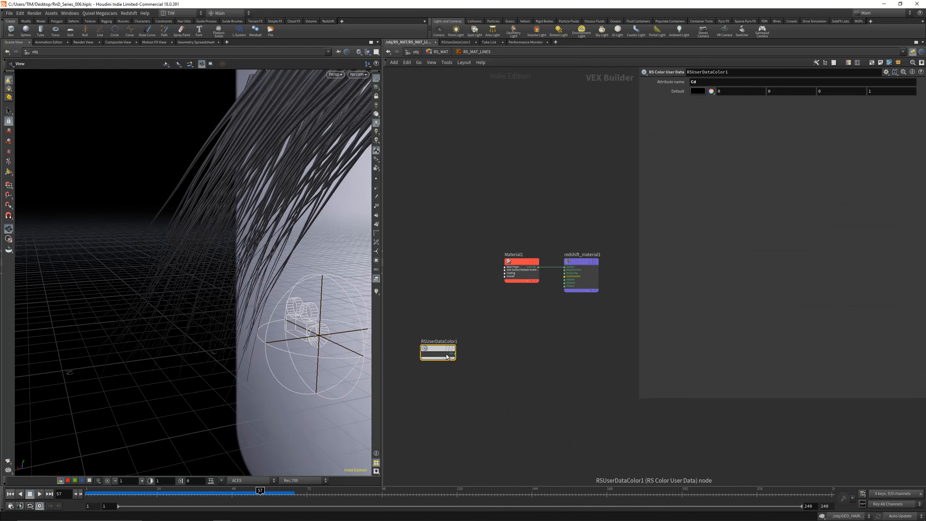
click(455, 353)
click(505, 272)
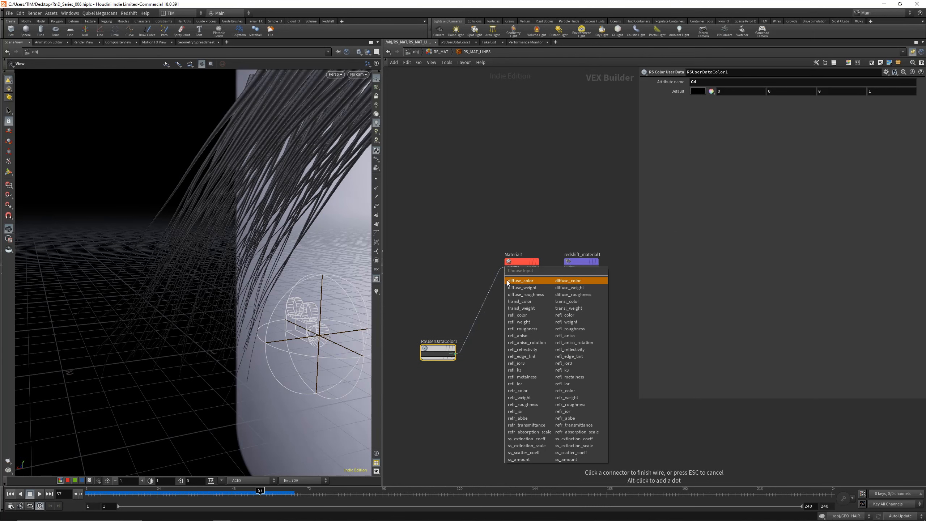
click(509, 283)
key(shift+s)
Insert an RS Ramp node between RSUserDataColor1 and Material1 and place it beside the user data node.
scroll(504, 344, up, 3)
click(504, 344)
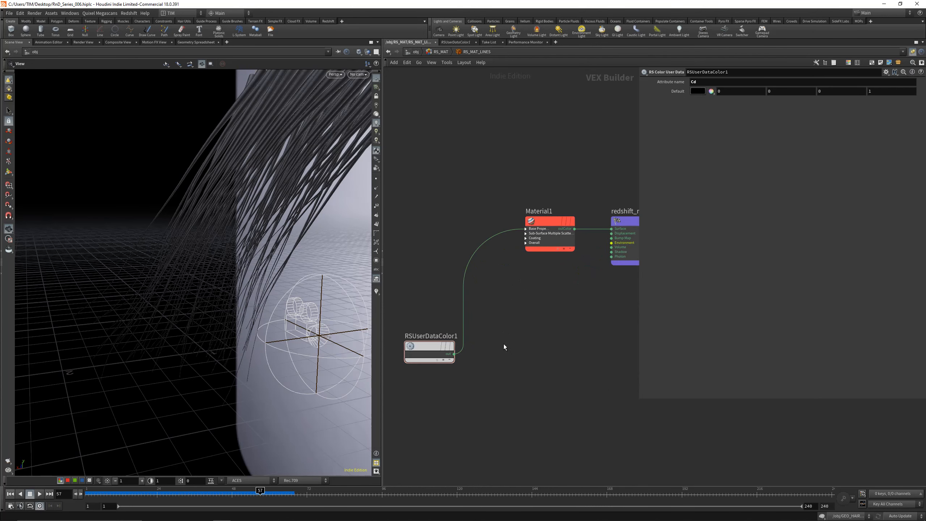
key(Tab)
text(ram)
key(Return)
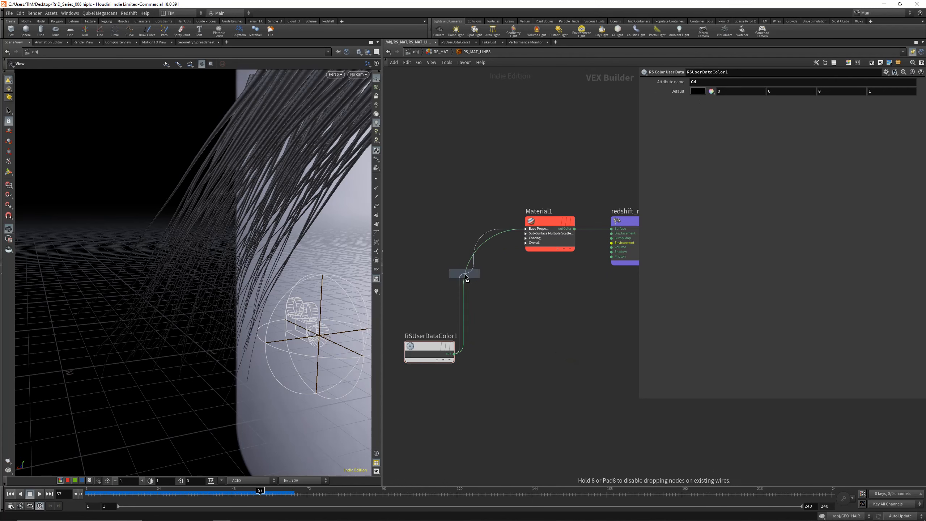
click(465, 274)
drag(475, 277, 505, 348)
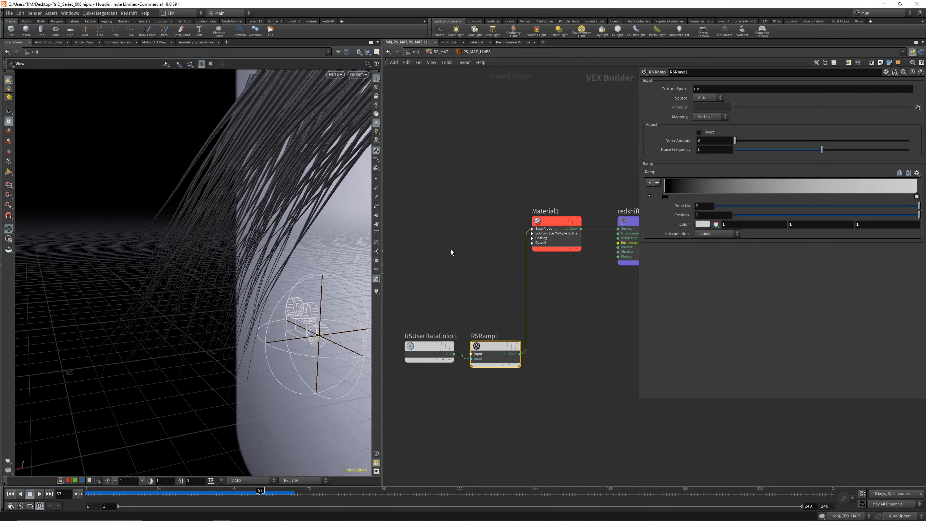
Return to the object level and look through CAMERA_90mm_CLOSEUP_001.
key(u)
key(u)
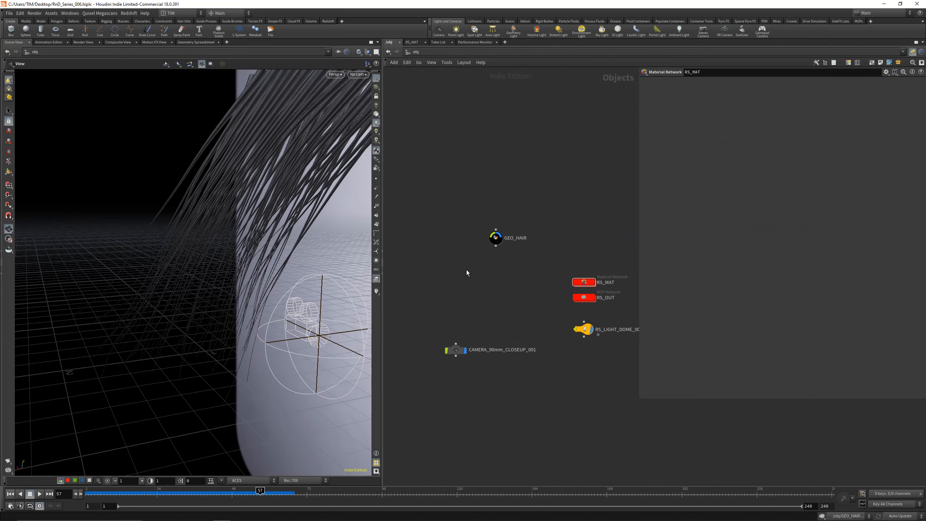
click(357, 75)
click(367, 105)
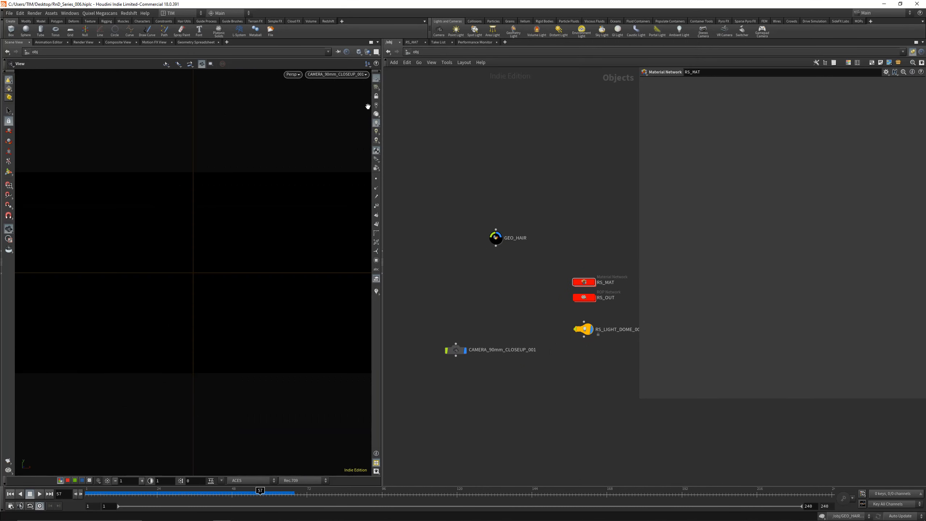
Reposition CAMERA_90mm_CLOSEUP_001 to frame the hanging hair tubes from a low angle.
right_drag(229, 280, 195, 408)
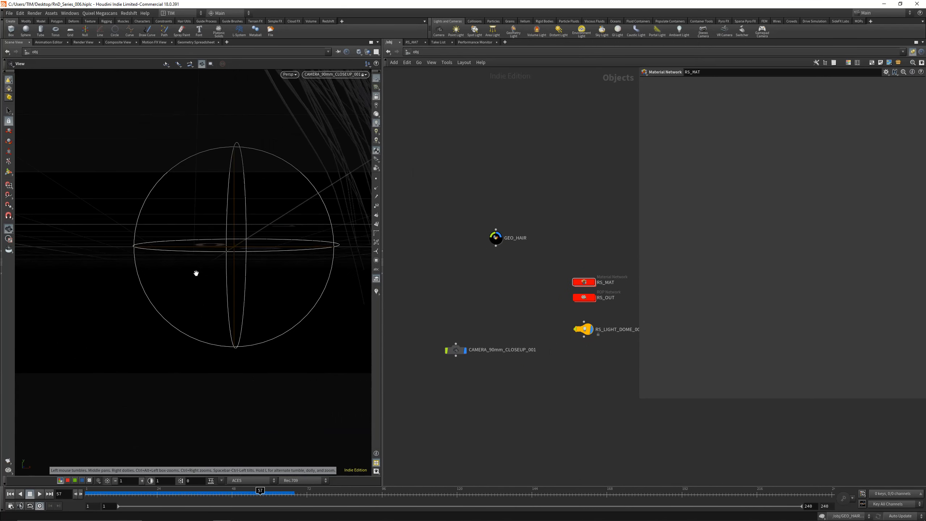
right_drag(196, 273, 191, 329)
drag(271, 230, 252, 278)
middle_drag(251, 279, 248, 328)
drag(248, 328, 210, 277)
right_drag(210, 277, 265, 223)
middle_drag(264, 237, 223, 219)
drag(224, 219, 215, 248)
middle_drag(214, 248, 206, 221)
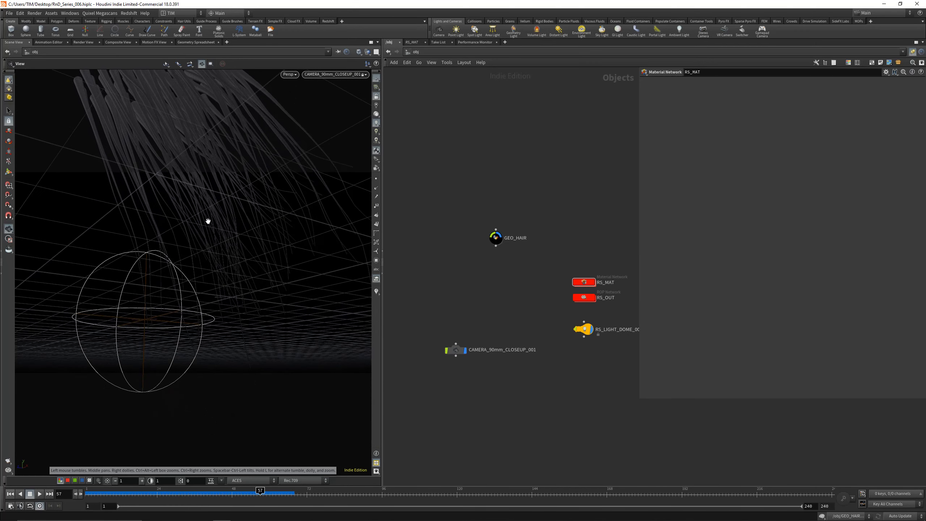
right_drag(206, 221, 209, 229)
middle_drag(209, 230, 208, 272)
right_drag(208, 272, 209, 263)
drag(209, 244, 208, 243)
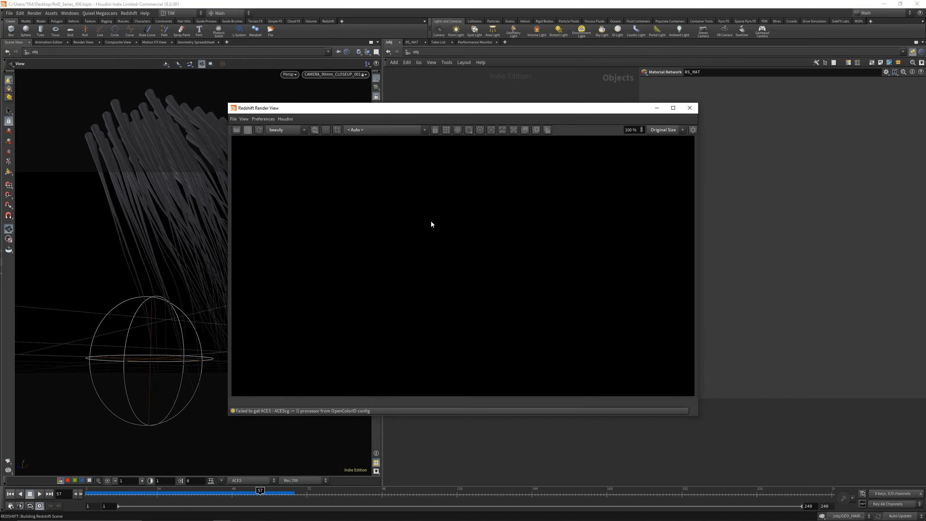
Set the render view's view transform to Rec.709 (ACES) and render through /obj/CAMERA_90mm_CLOSEUP_001 in a widened, repositioned window.
click(640, 231)
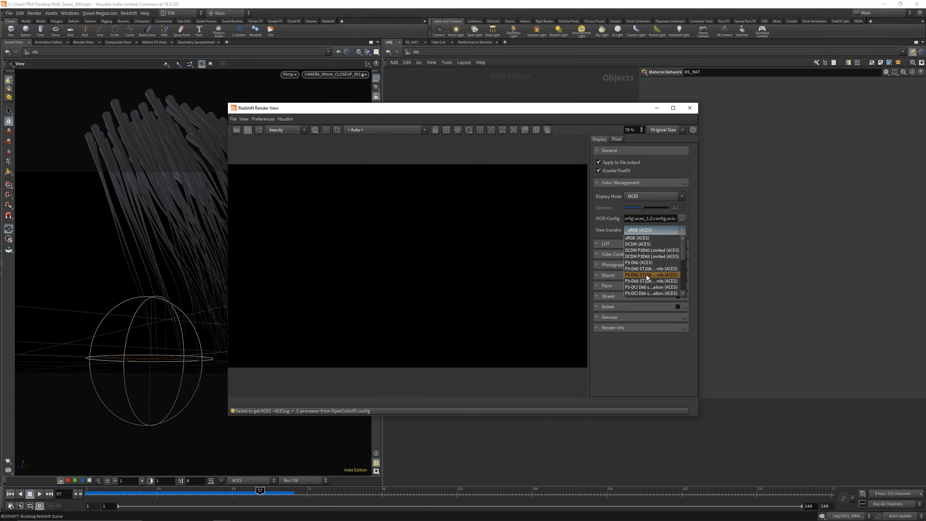
click(650, 269)
click(368, 132)
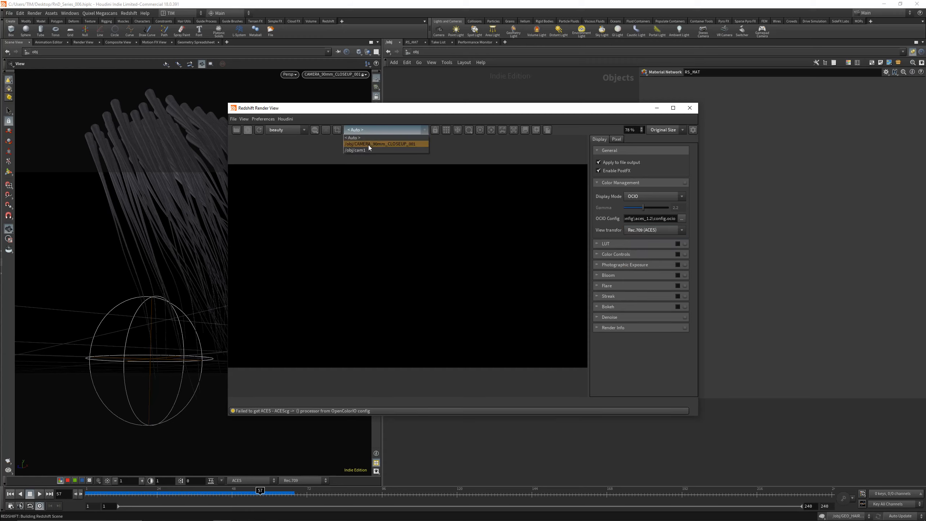
click(368, 145)
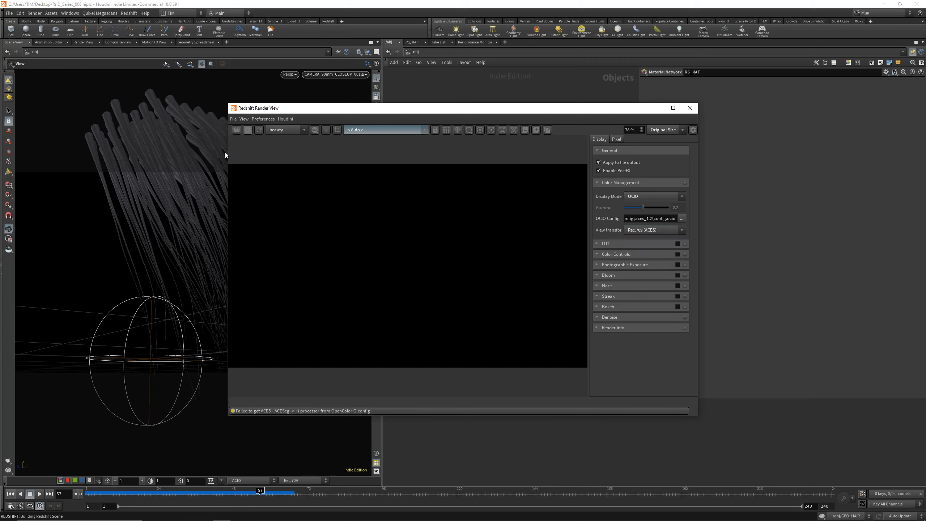
drag(225, 152, 138, 152)
scroll(358, 237, up, 2)
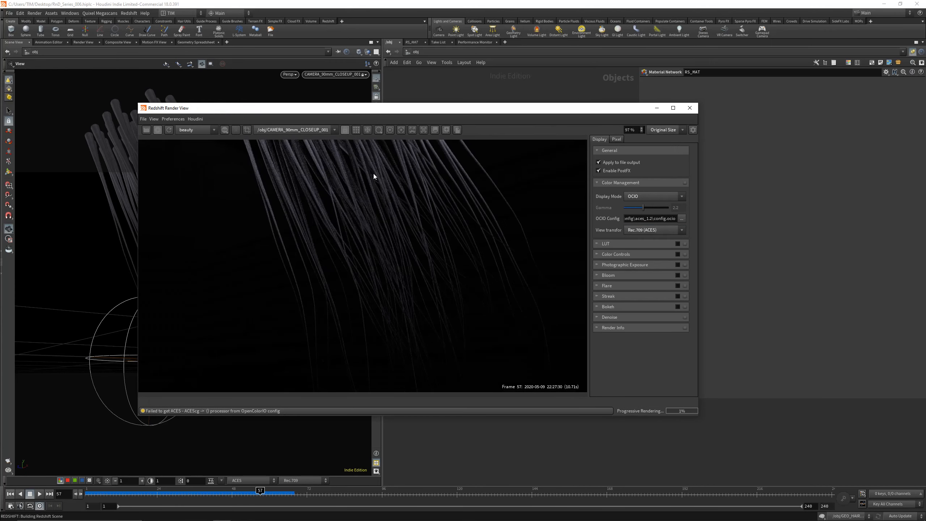
mouse_move(332, 109)
mouse_down()
mouse_move(576, 96)
mouse_move(342, 104)
mouse_up()
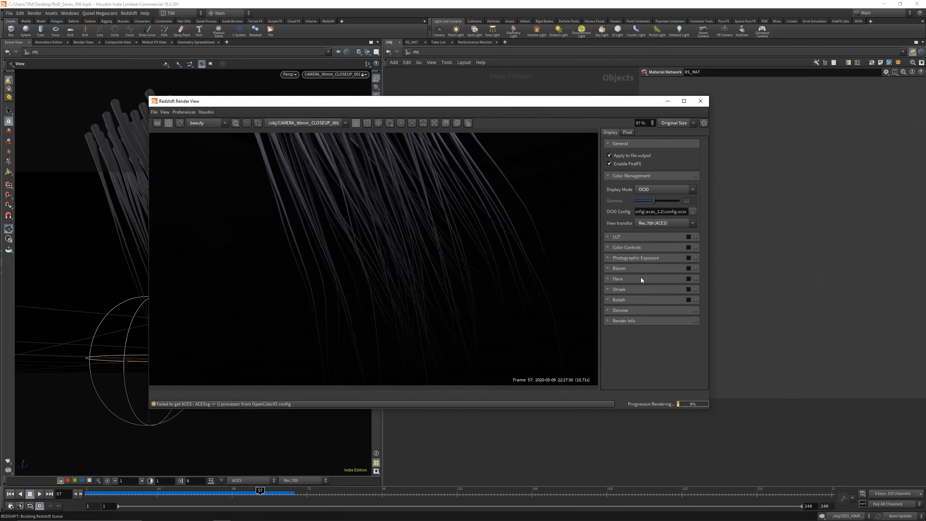
drag(610, 104, 534, 89)
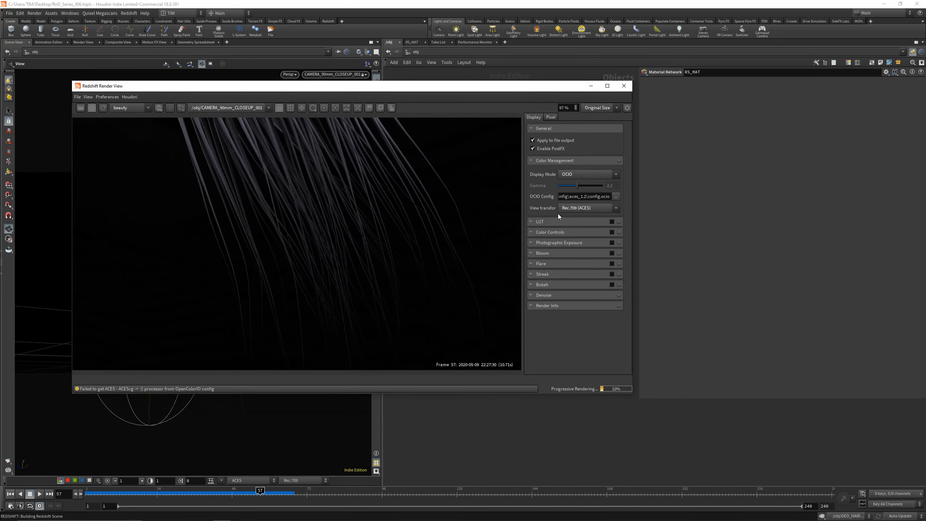
Delete the unused cam1 camera from the object network.
middle_drag(500, 434, 494, 483)
drag(470, 430, 473, 439)
click(474, 441)
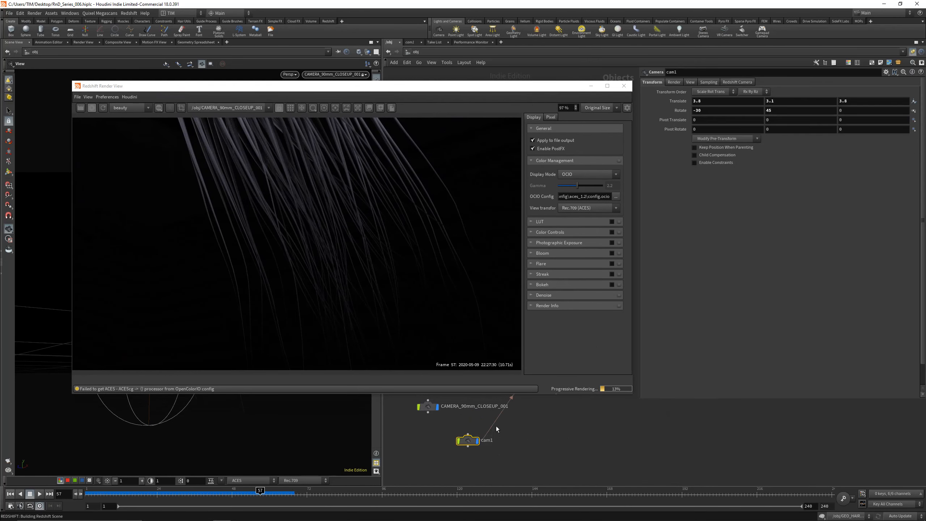
key(Delete)
Enable Redshift depth of field on CAMERA_90mm_CLOSEUP_001.
click(455, 407)
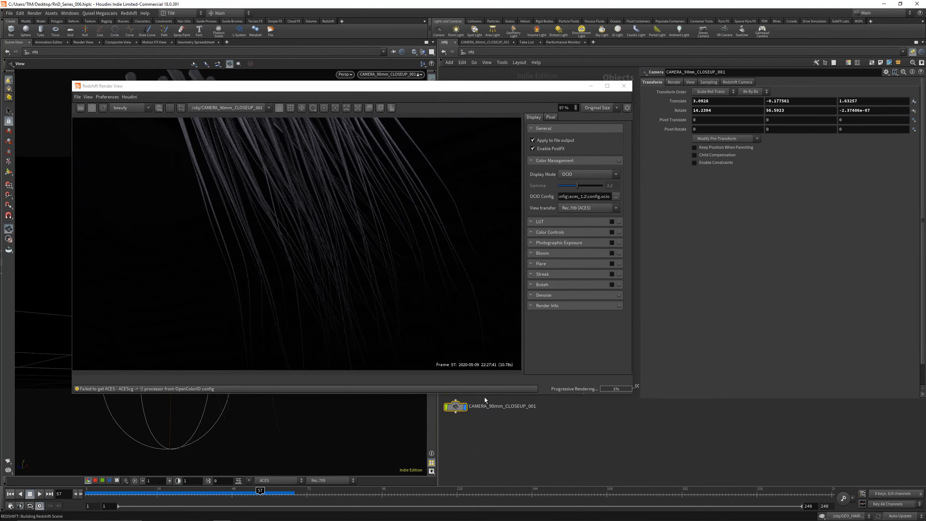
click(738, 81)
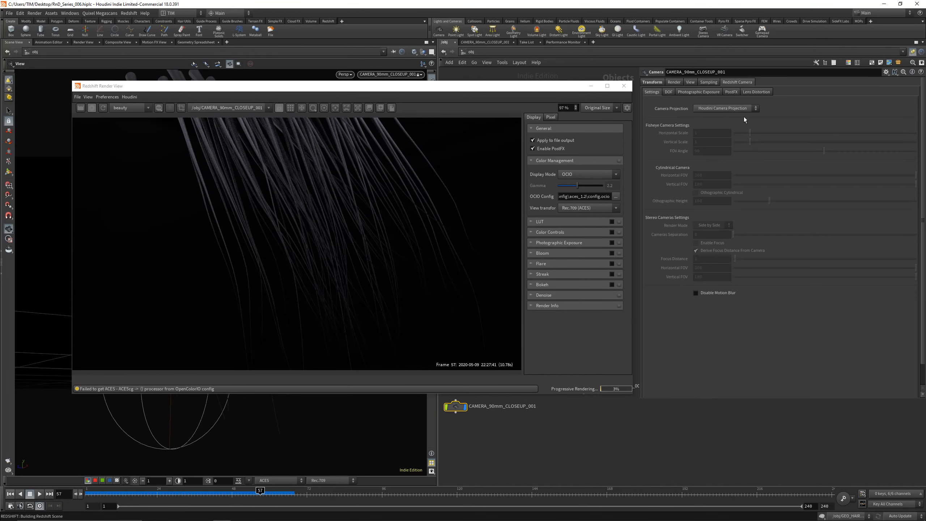
click(669, 91)
click(711, 108)
Turn off Use Houdini camera focus/fstop and try to reference the camera's sampling focus distance in the Redshift focus distance.
click(708, 81)
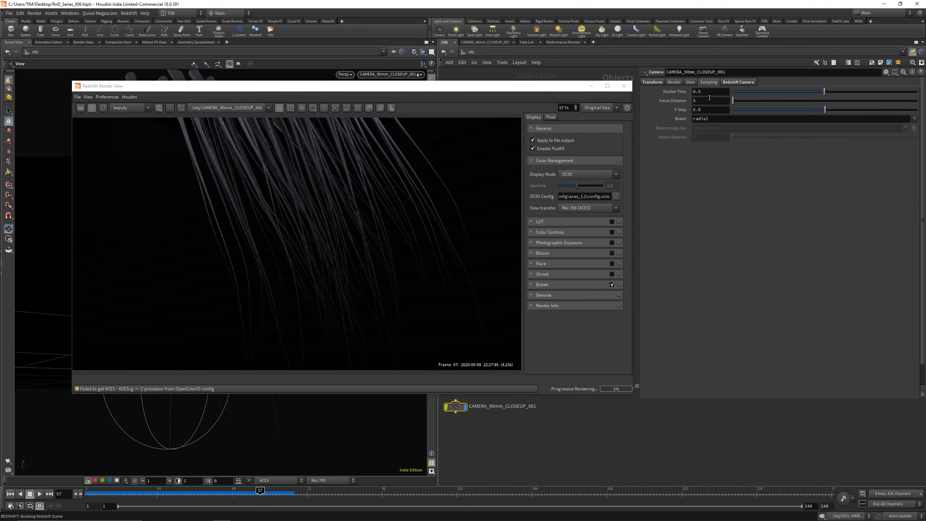
right_click(675, 103)
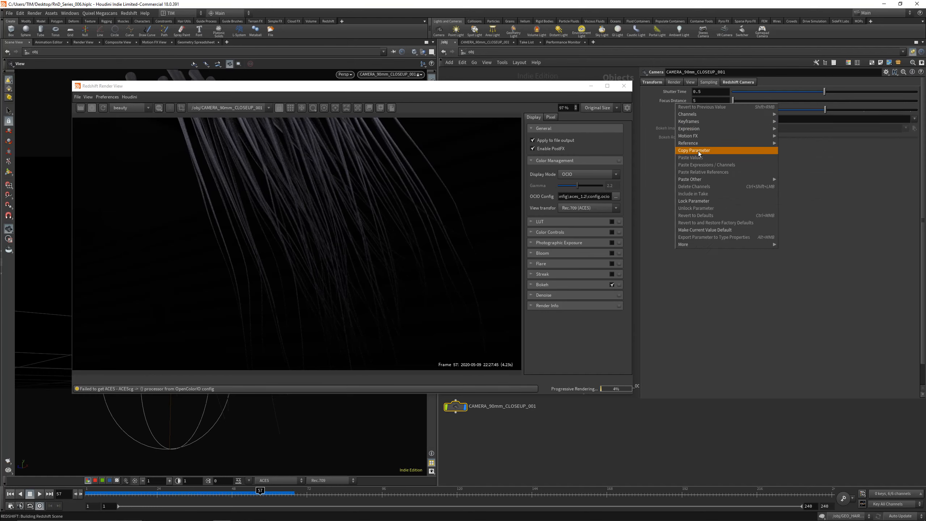
click(699, 151)
click(737, 83)
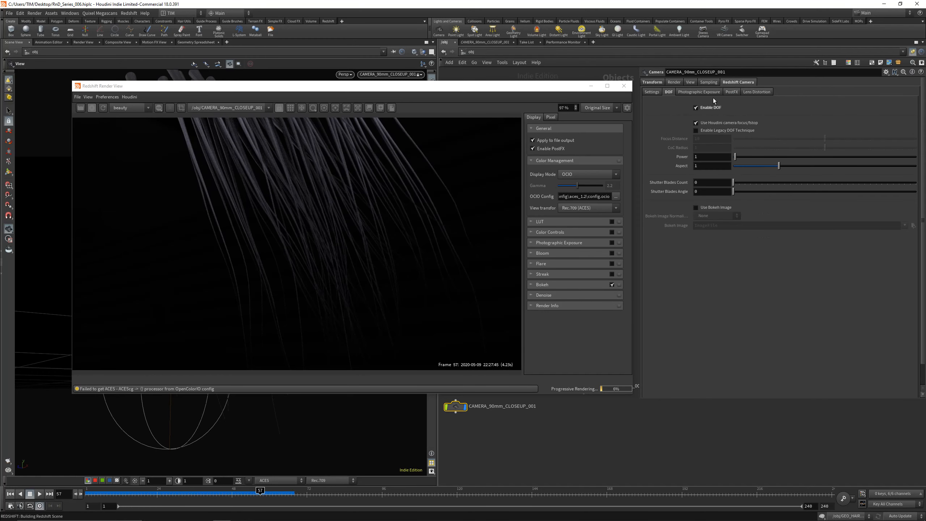
click(696, 123)
right_click(678, 139)
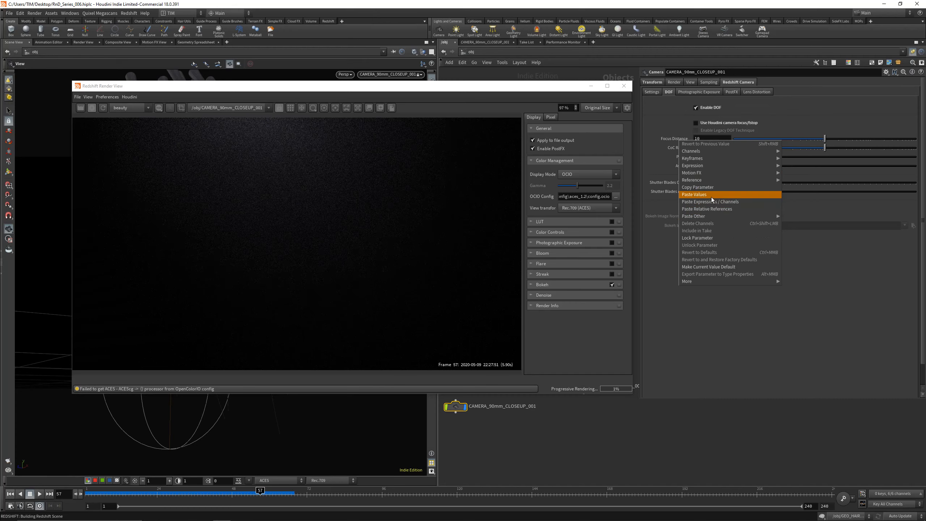
click(707, 208)
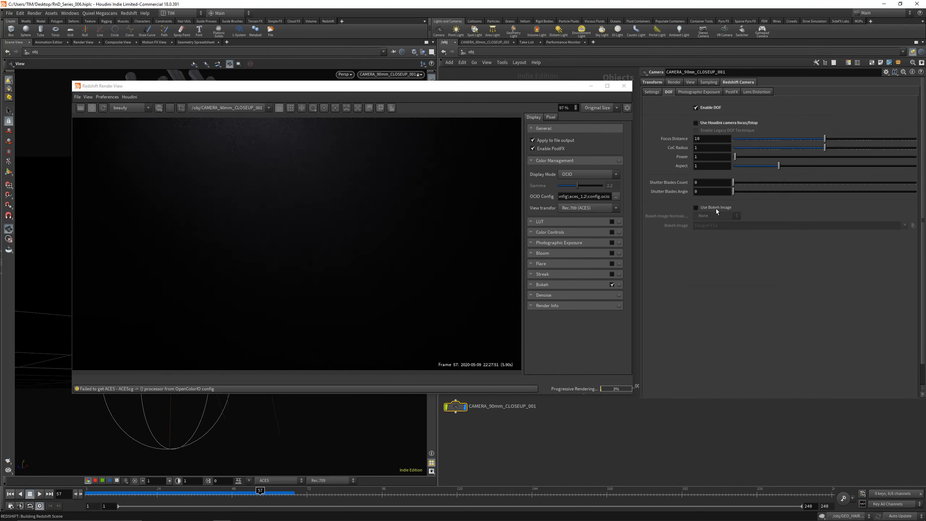
click(686, 140)
Pick the focus point on the hair strands in the render view, setting the focus distance to about 2.845.
click(334, 108)
click(310, 184)
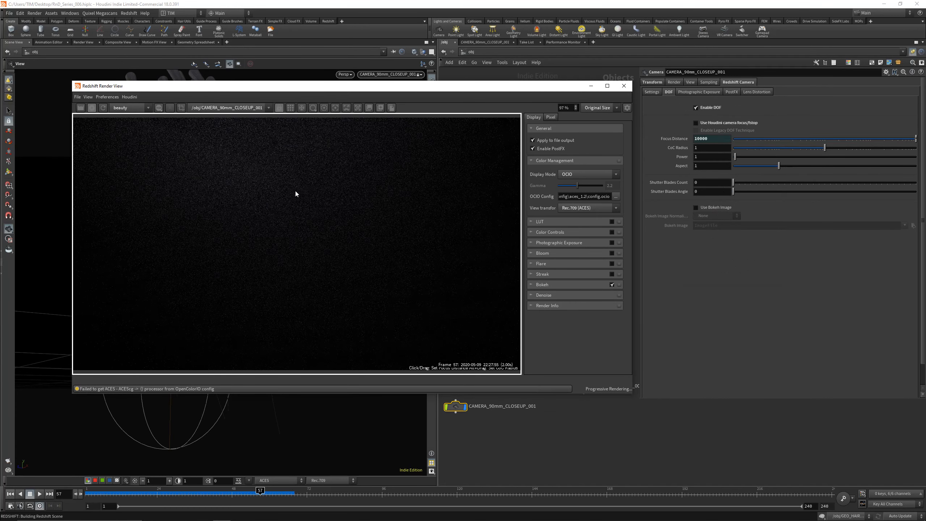
click(284, 199)
click(298, 163)
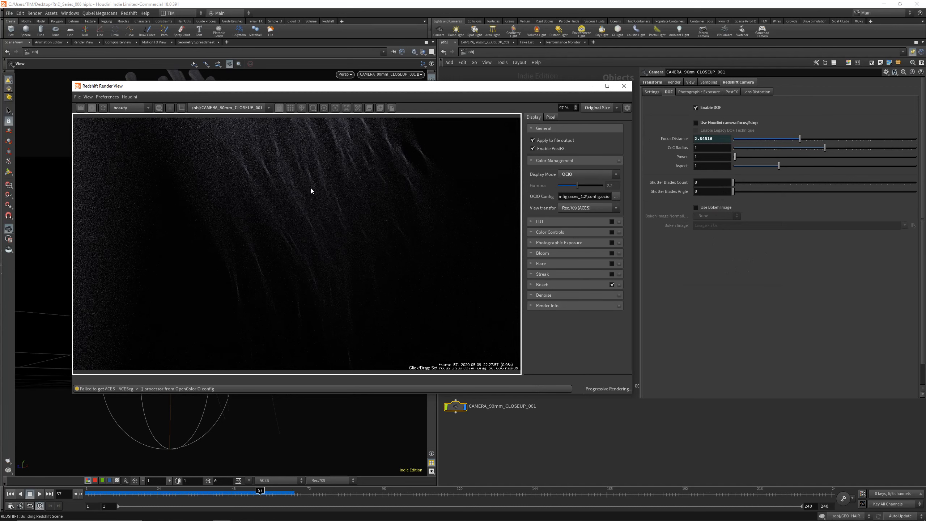
click(335, 108)
Set the camera's CoC Radius to 0.1.
double_click(700, 147)
text(0.1)
key(Return)
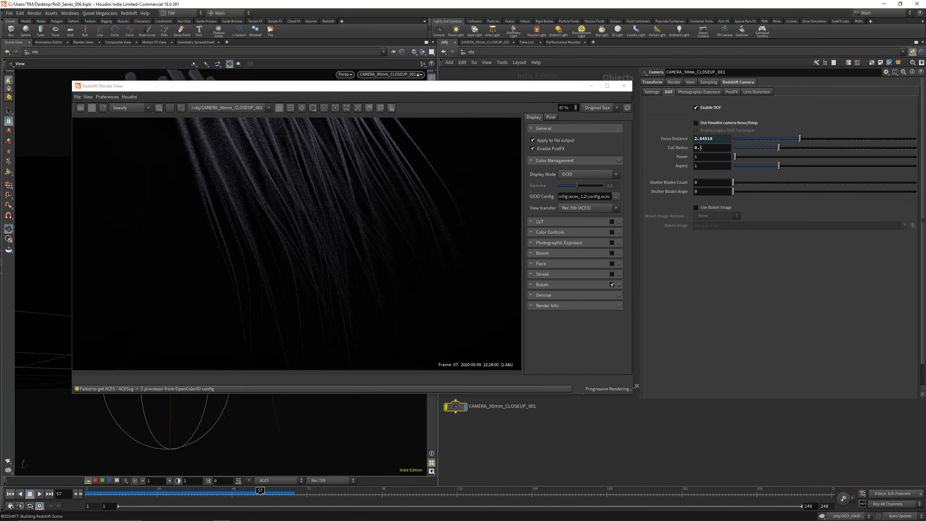
Reposition the closeup camera to show the hair against the bright background and shrink the render window clear of the node network.
drag(430, 96, 473, 120)
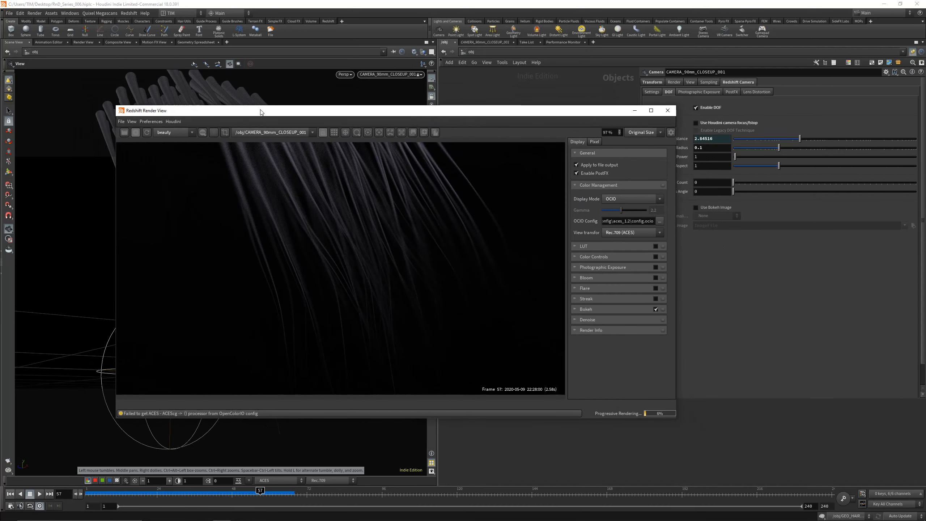
drag(251, 110, 481, 98)
drag(229, 187, 235, 211)
drag(535, 103, 229, 68)
scroll(308, 221, down, 1)
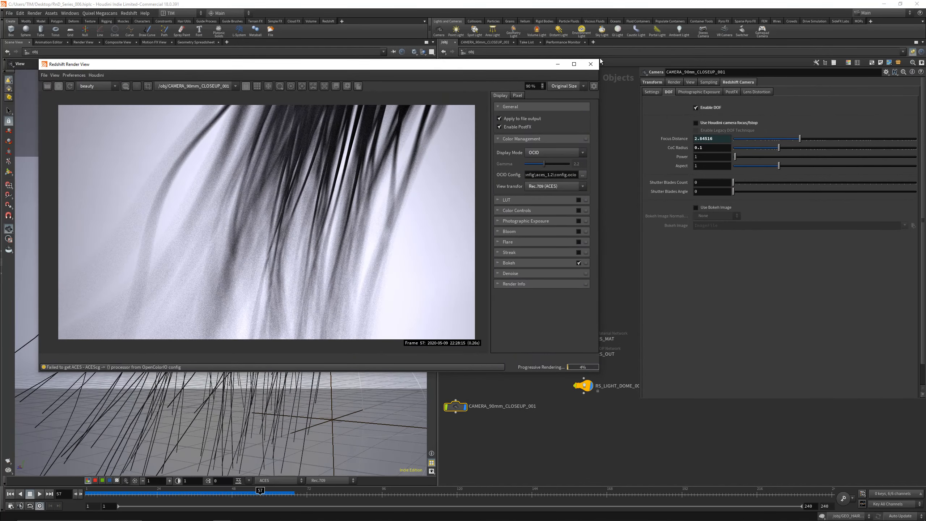
drag(600, 62, 487, 123)
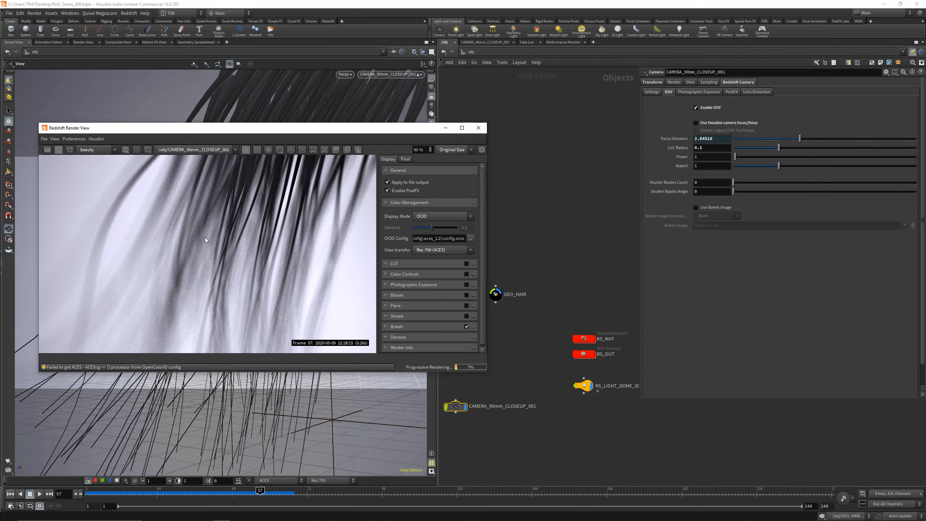
scroll(205, 240, down, 2)
drag(230, 128, 215, 120)
Open the RS_MAT_LINES network and apply the Two-Tone preset to RSRamp1.
double_click(582, 342)
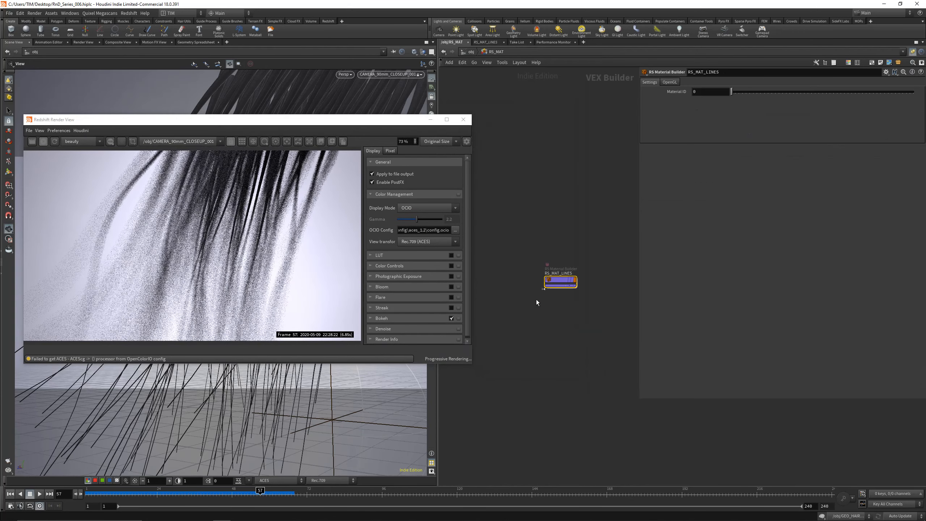
double_click(555, 279)
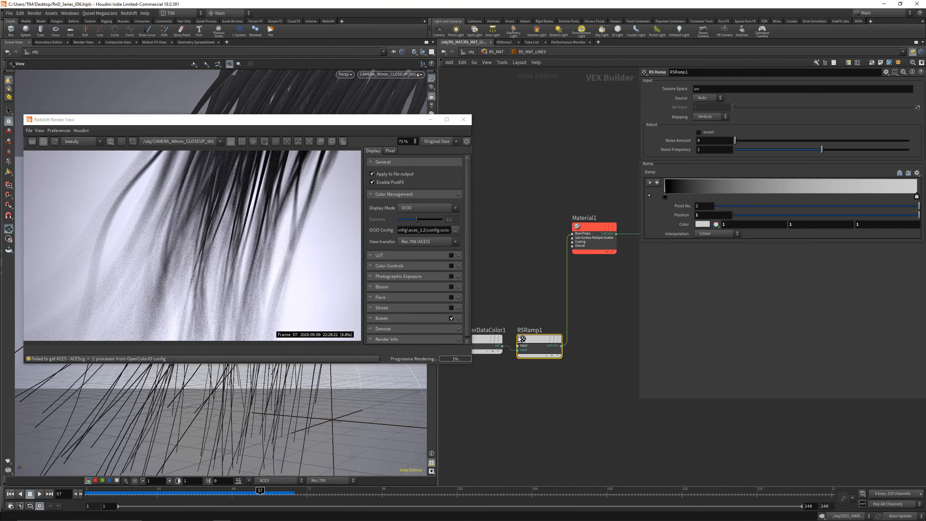
click(908, 173)
click(912, 202)
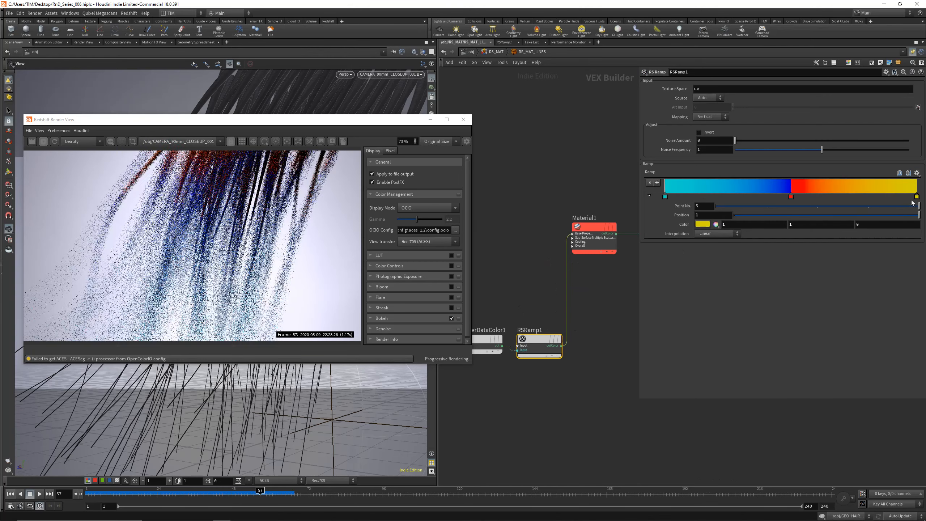
Try the White to Red, Grayscale, Infra-Red and Black Body presets on RSRamp1, then return it to Two-Tone.
click(917, 173)
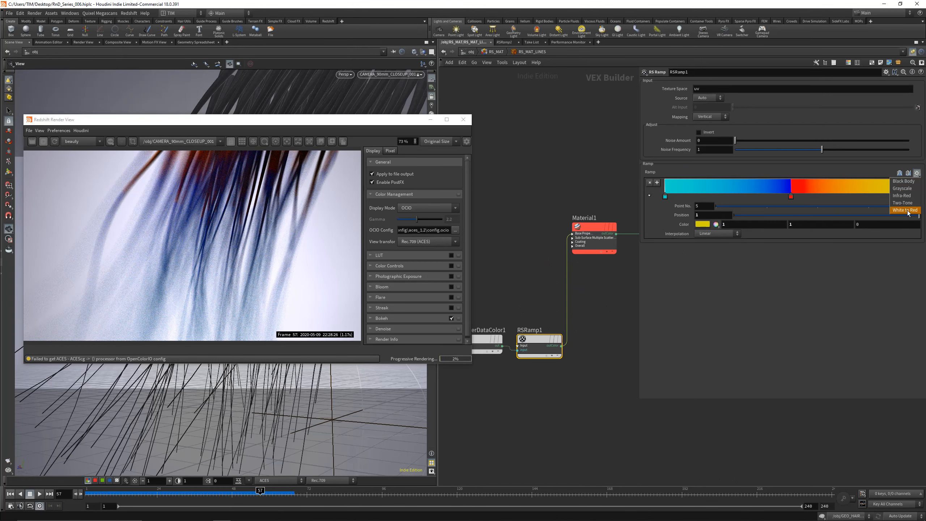
click(904, 210)
click(917, 173)
click(905, 188)
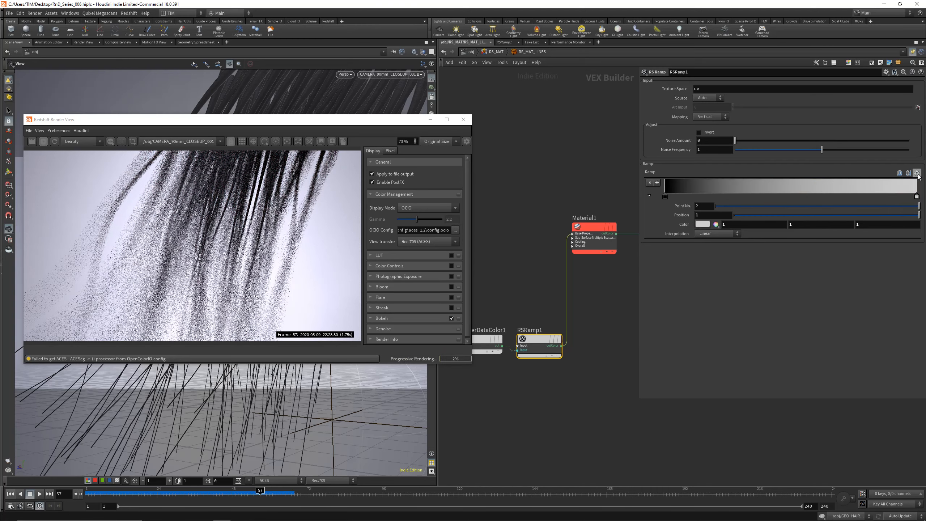
click(917, 173)
click(908, 195)
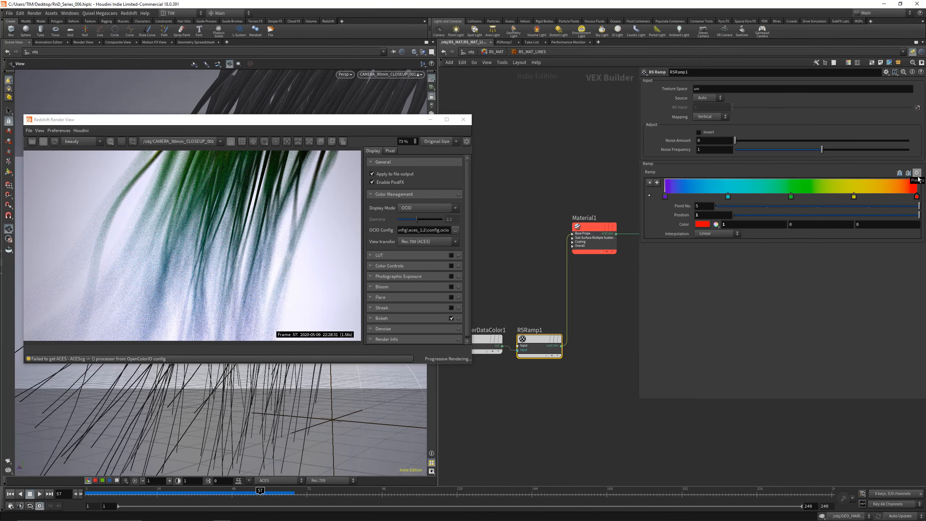
click(917, 173)
click(904, 181)
click(917, 173)
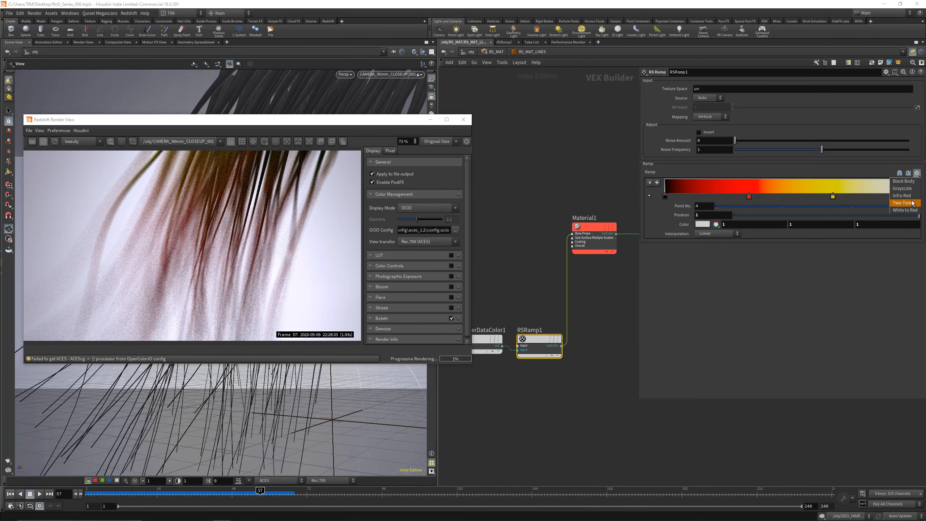
click(913, 196)
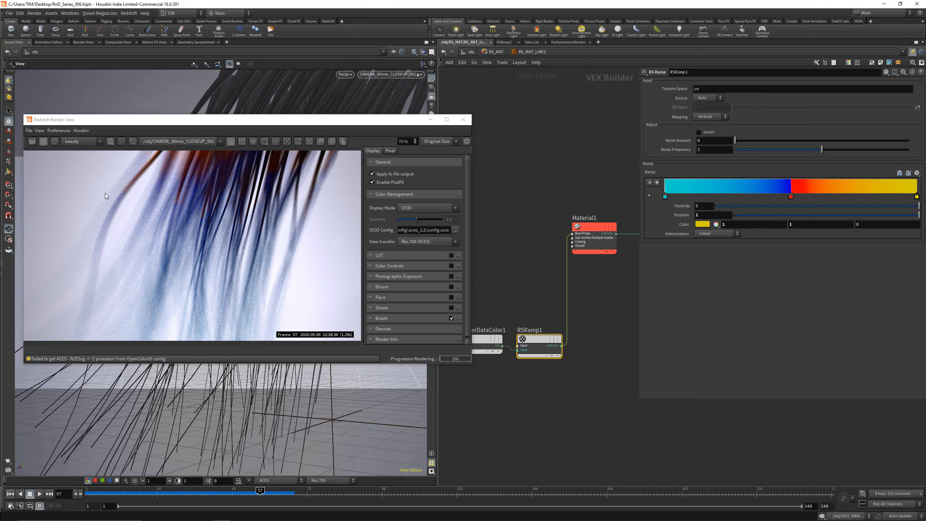
scroll(200, 247, down, 1)
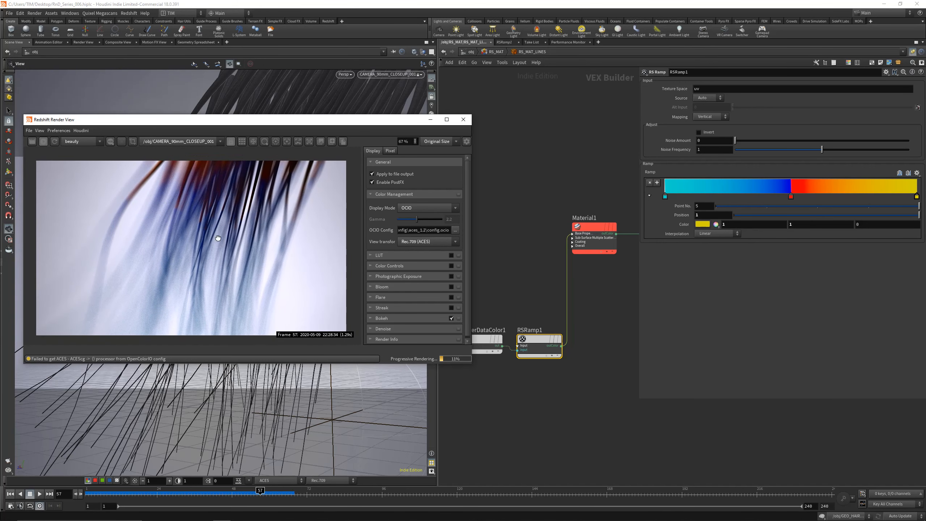
scroll(583, 365, down, 1)
Add a second RS Material node below Material1 and apply the Glass preset to it.
drag(566, 379, 457, 334)
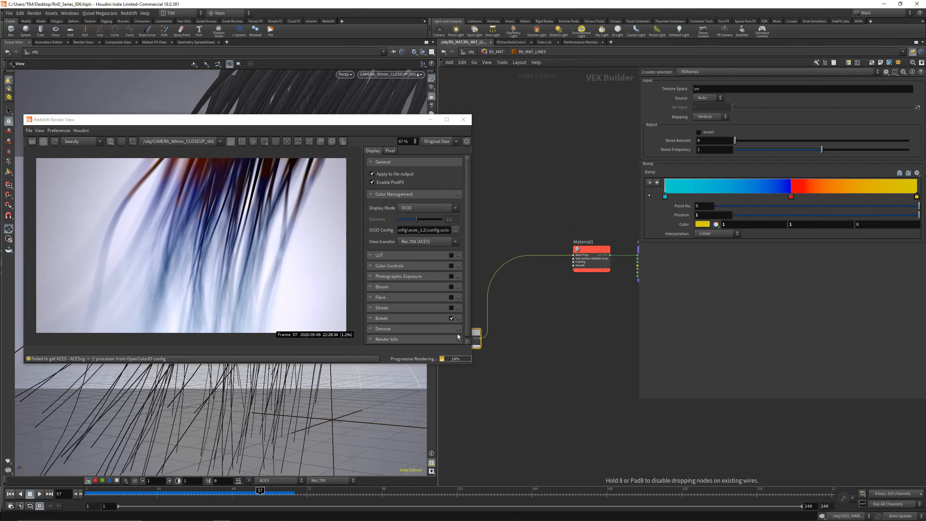
click(562, 343)
middle_drag(565, 343, 564, 343)
key(Tab)
text(rs mat)
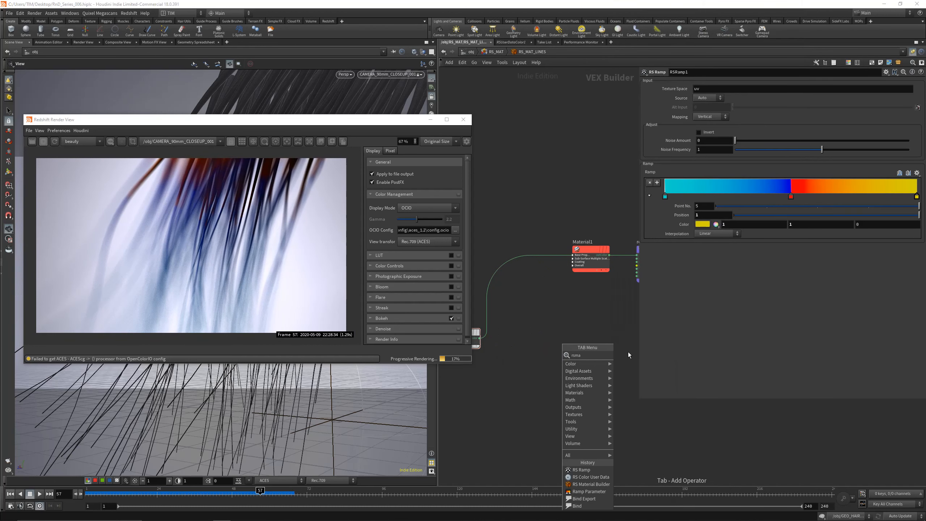
click(629, 354)
click(591, 325)
click(705, 138)
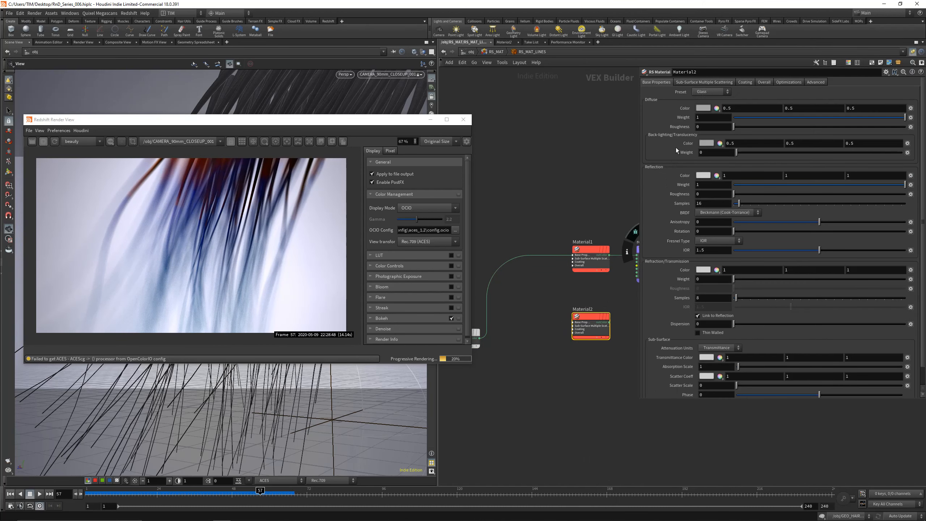
Wire Material2 into the surface input of the Redshift material output in place of Material1.
middle_drag(637, 310, 535, 297)
click(538, 299)
click(507, 310)
click(537, 242)
Wire RSRamp1 into Material2's transmittance color input and set its Absorption Scale to 5.
middle_drag(513, 352, 609, 348)
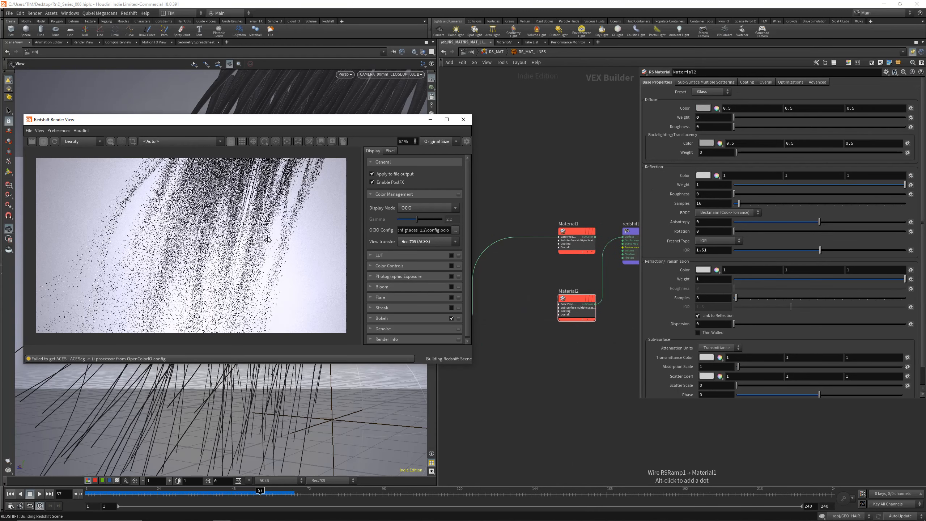
middle_drag(511, 326, 527, 305)
click(544, 320)
click(583, 296)
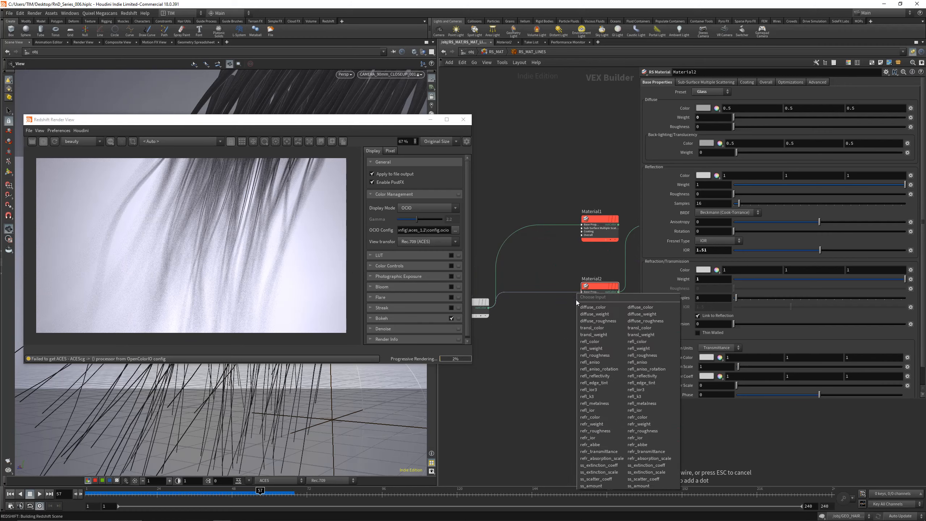
click(598, 458)
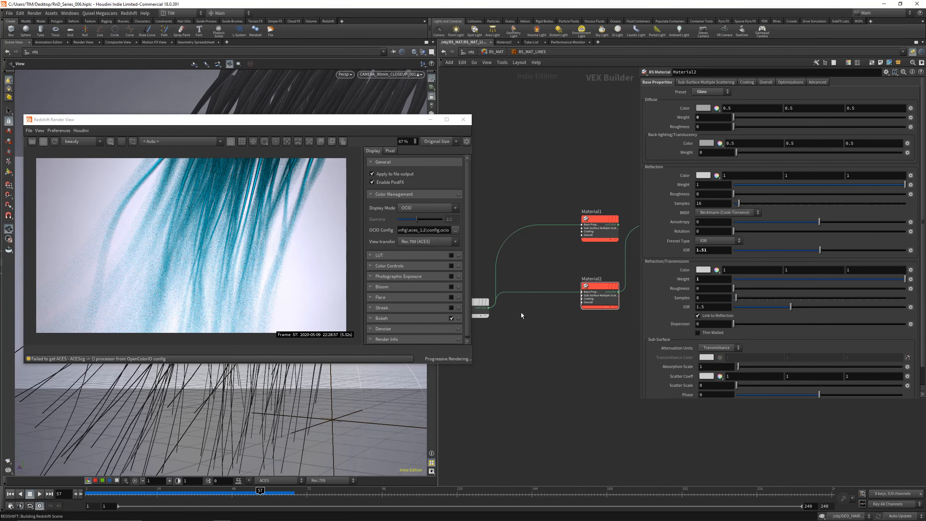
middle_drag(521, 315, 543, 314)
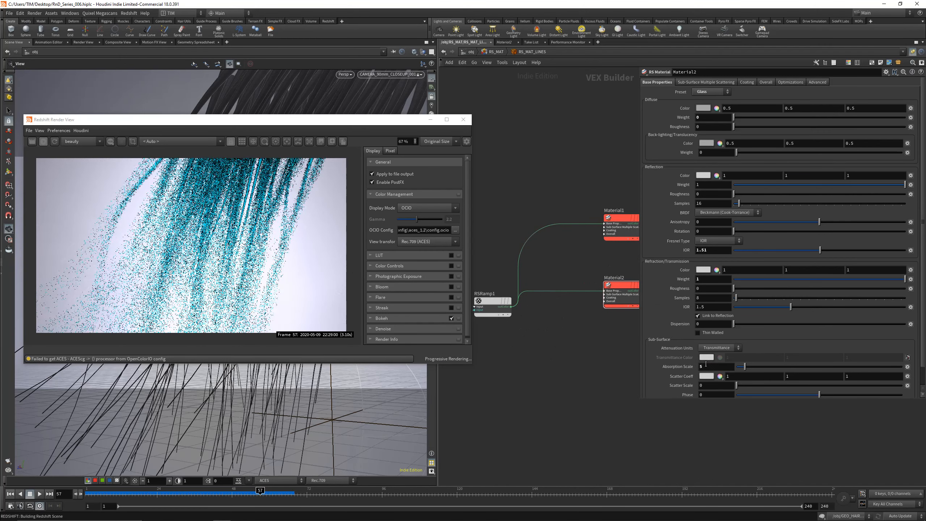
Try reversing RSRamp1's colors and applying the Grayscale, Infra-Red and Two-Tone presets with the glass material.
drag(473, 359, 517, 288)
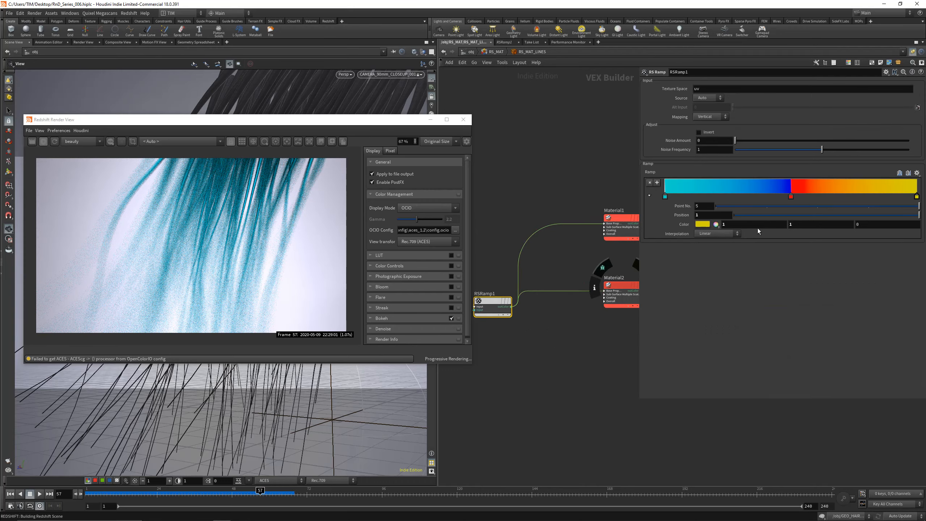
click(908, 174)
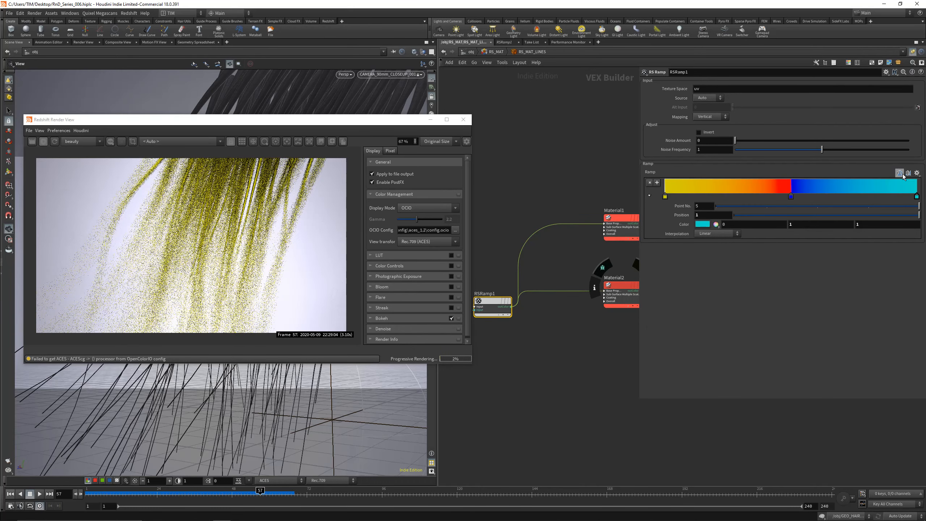
click(907, 174)
click(917, 173)
click(916, 189)
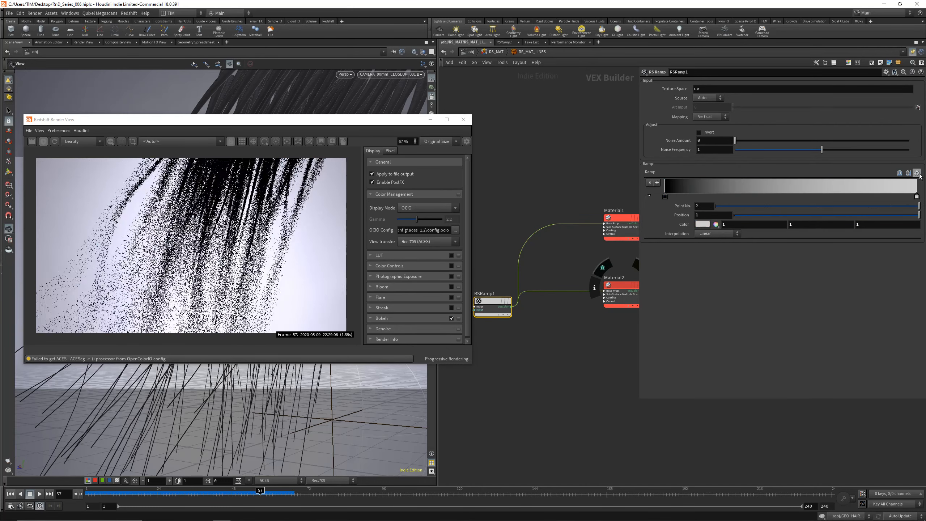
click(917, 173)
click(902, 196)
click(918, 173)
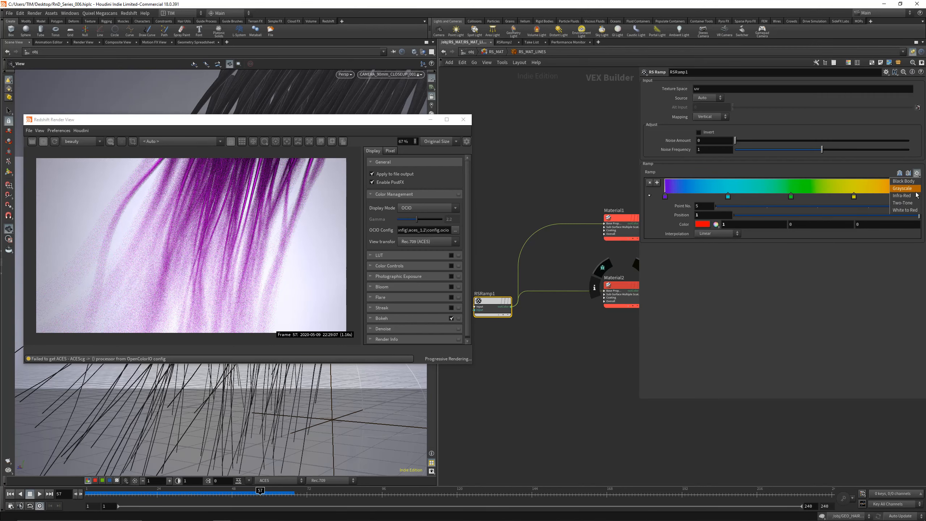
click(911, 208)
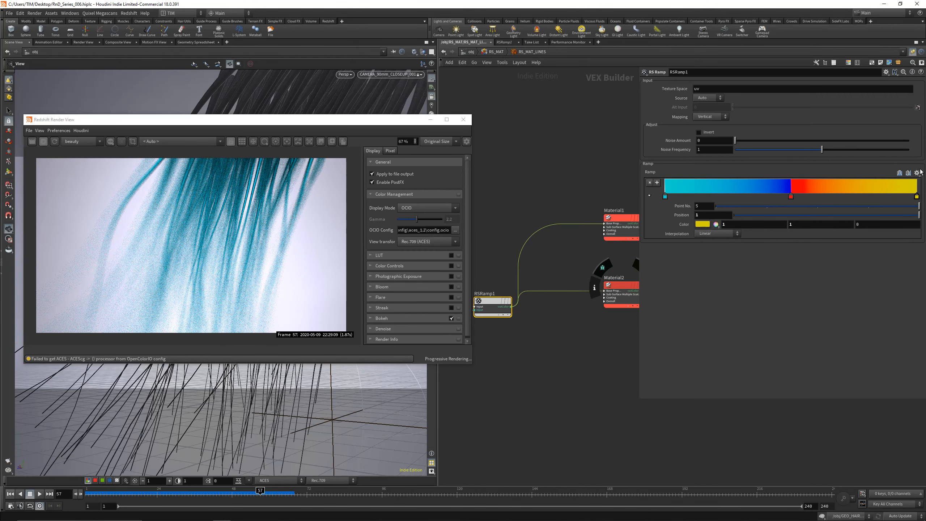
Apply the White to Red preset to RSRamp1 and move its red point to about 0.47.
click(917, 173)
click(905, 216)
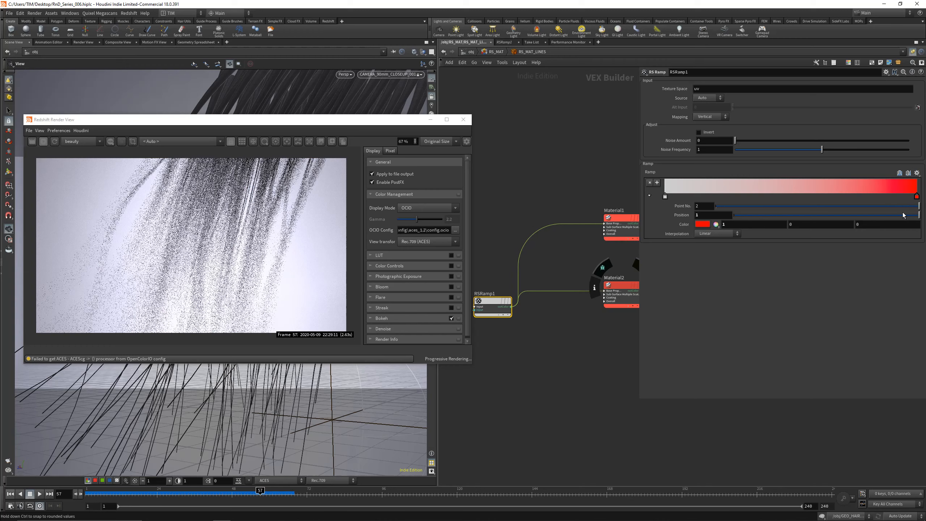
click(580, 346)
drag(917, 196, 772, 197)
drag(877, 197, 809, 198)
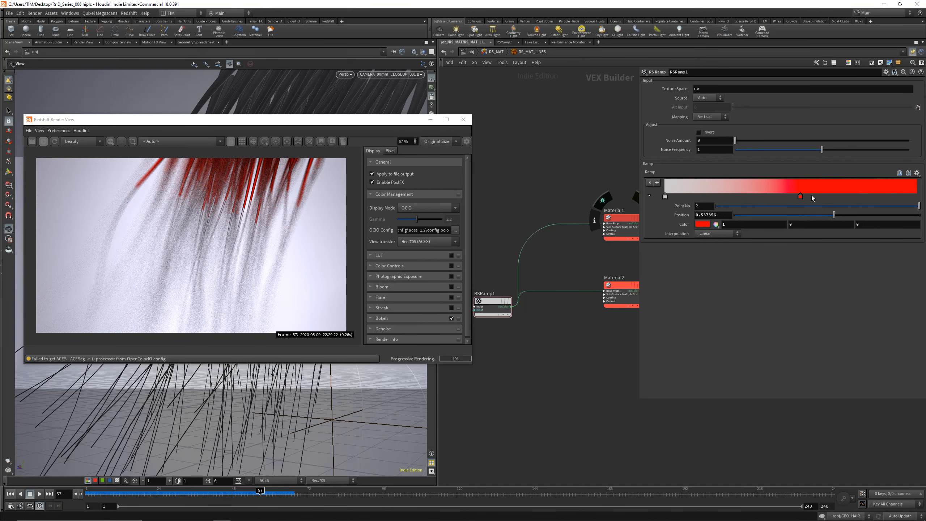
drag(803, 197, 784, 197)
Set both RSRamp1 points to B-Spline interpolation, checking the color transition with a temporary render region.
scroll(251, 222, up, 3)
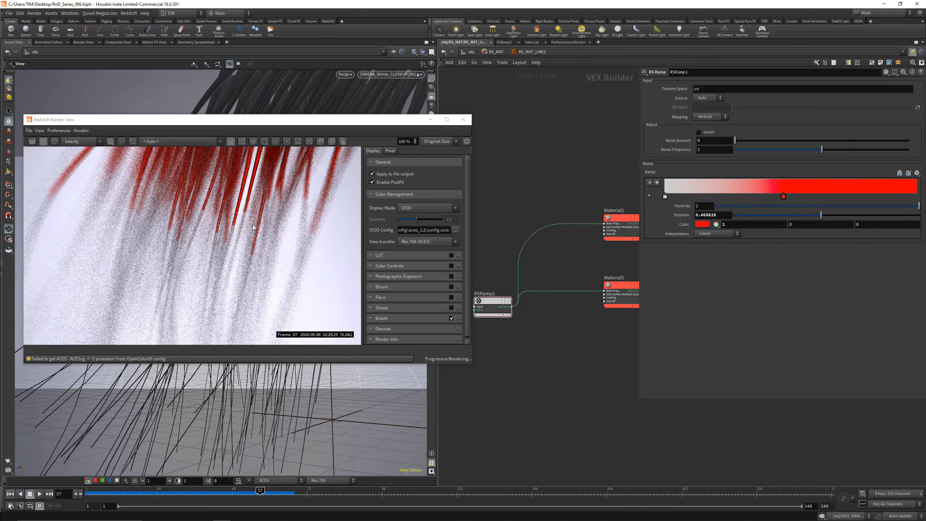
drag(155, 195, 259, 259)
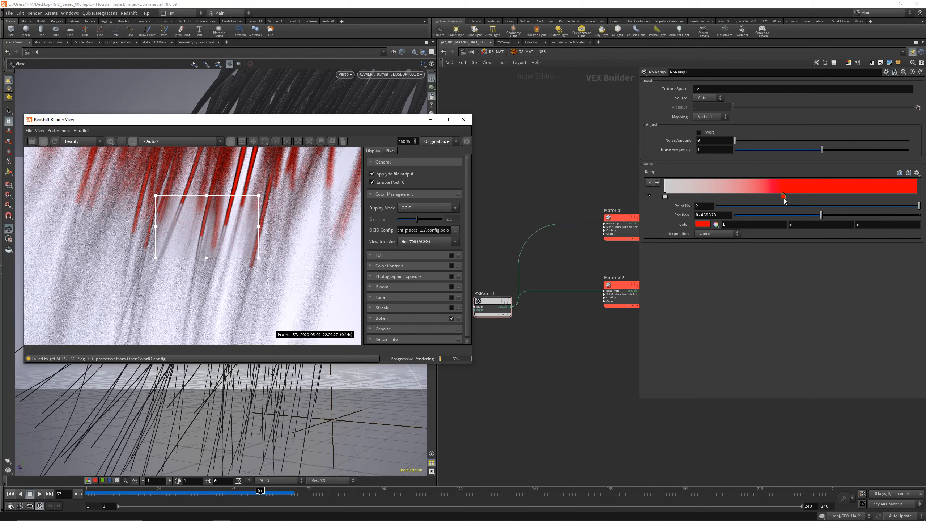
click(717, 233)
click(707, 280)
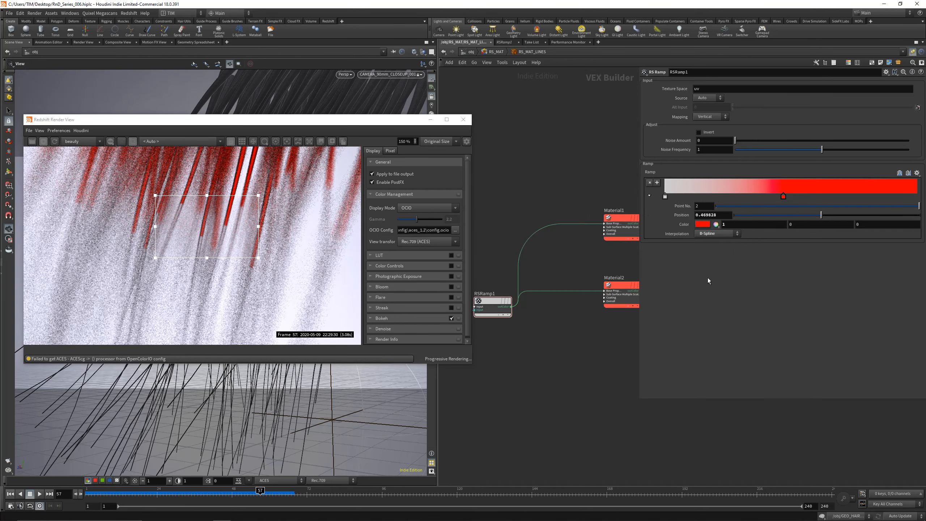
click(665, 196)
click(718, 233)
click(701, 278)
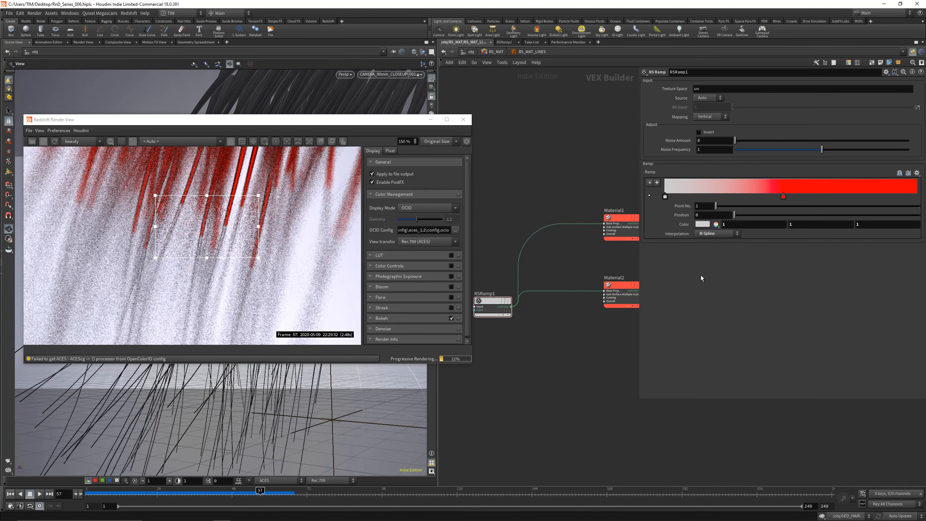
click(133, 141)
Examine the color transition along the strands up close and at full frame in the render view.
scroll(182, 205, down, 5)
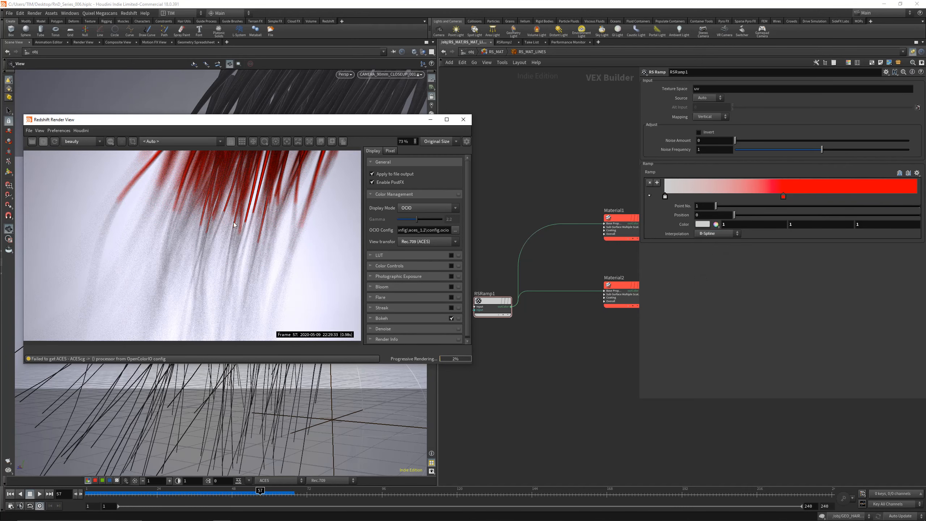
scroll(235, 233, up, 6)
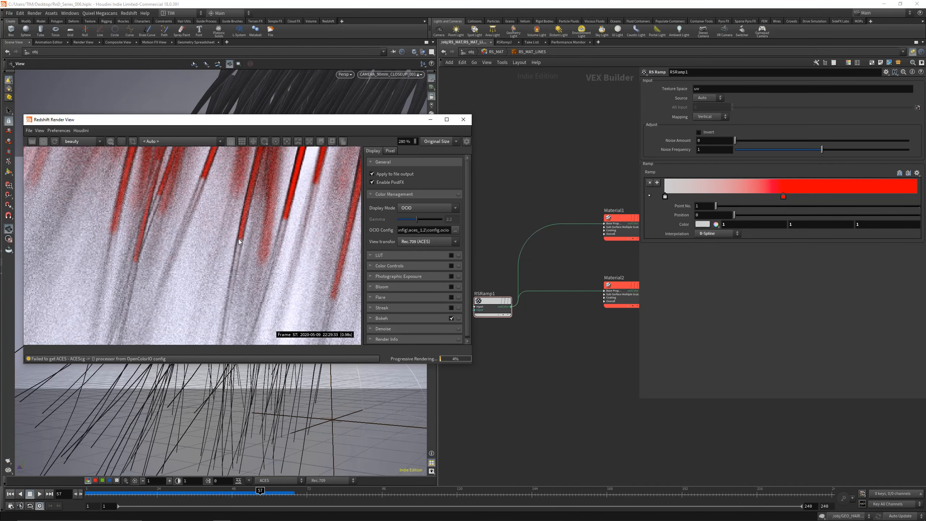
scroll(239, 241, down, 6)
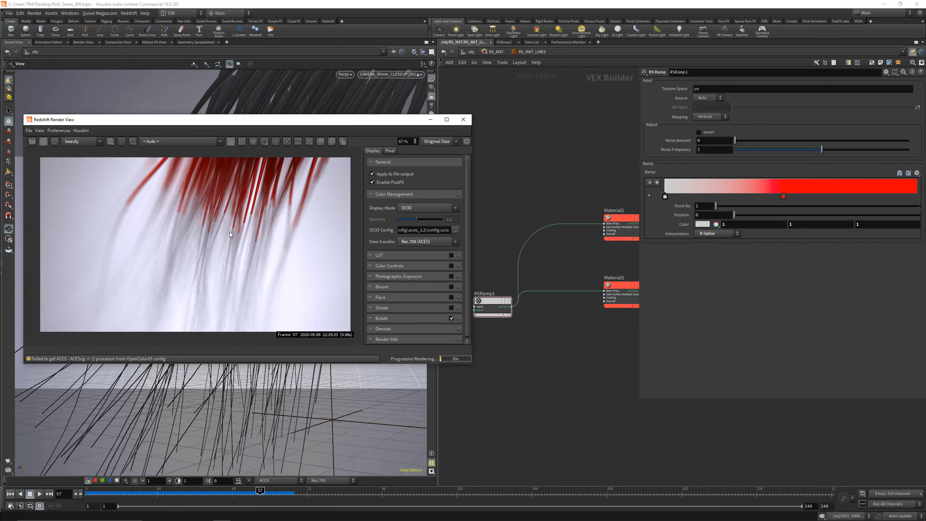
drag(237, 124, 452, 150)
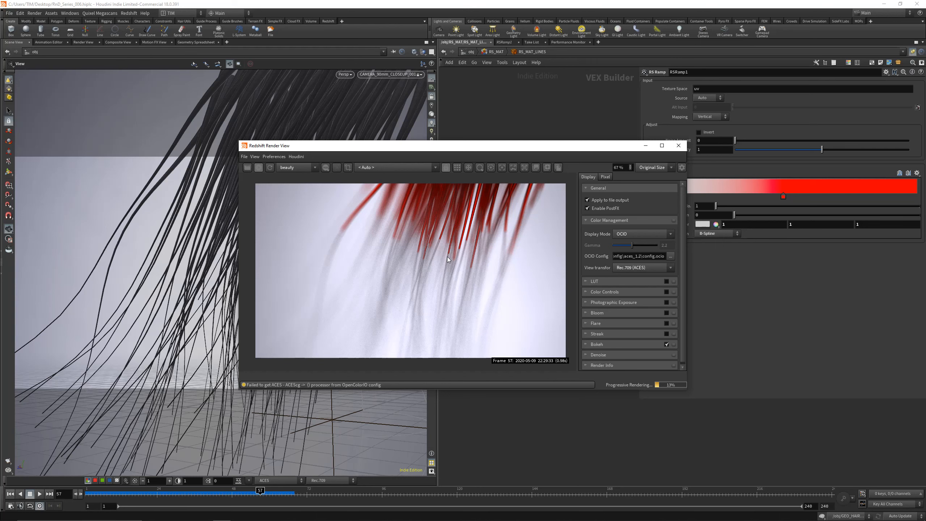
scroll(447, 259, up, 1)
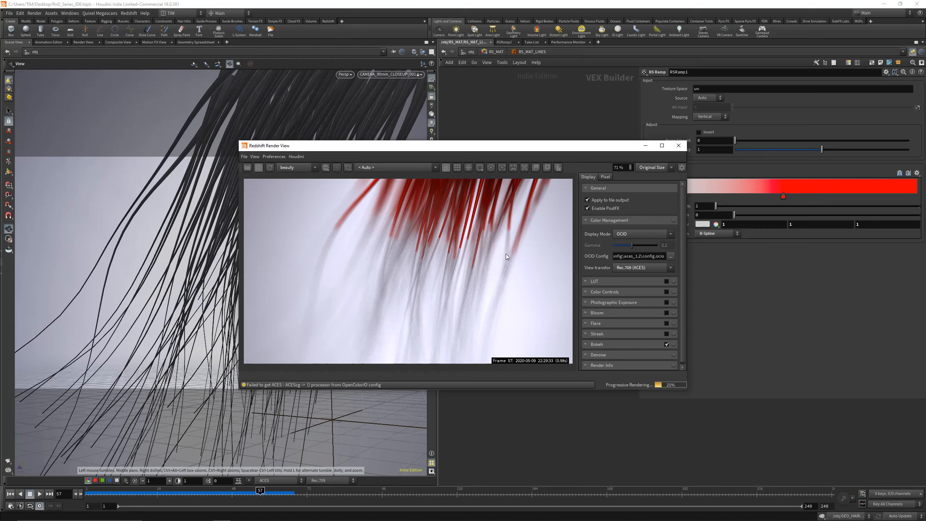
Enable Use Bokeh Image in the DOF settings of CAMERA_90mm_CLOSEUP_001 and set the bokeh normalization to Unit Intensity.
drag(564, 147, 444, 134)
click(470, 52)
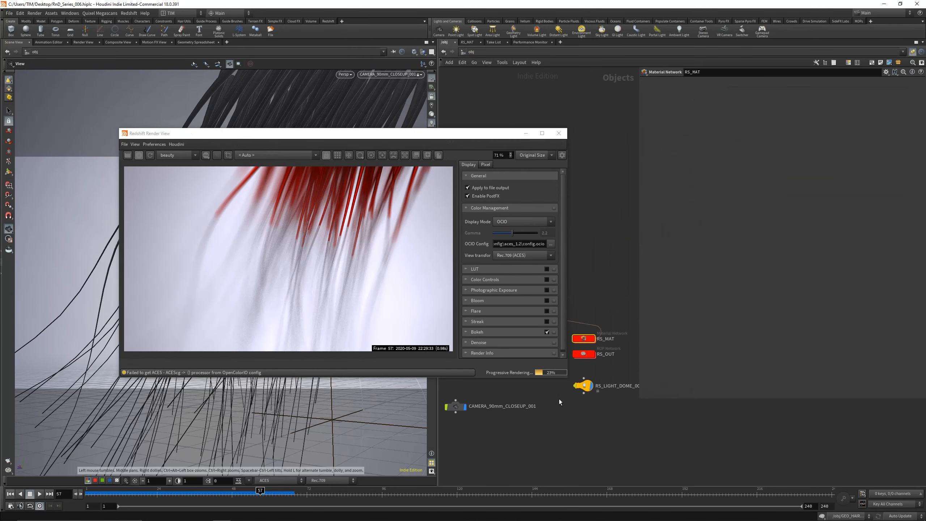
middle_drag(465, 414, 549, 419)
click(542, 414)
click(705, 208)
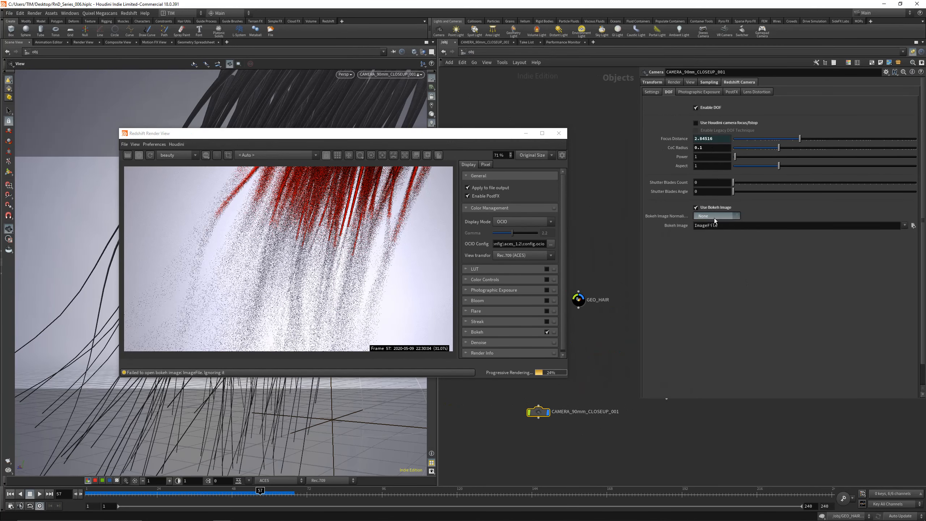
click(716, 215)
click(714, 238)
click(914, 226)
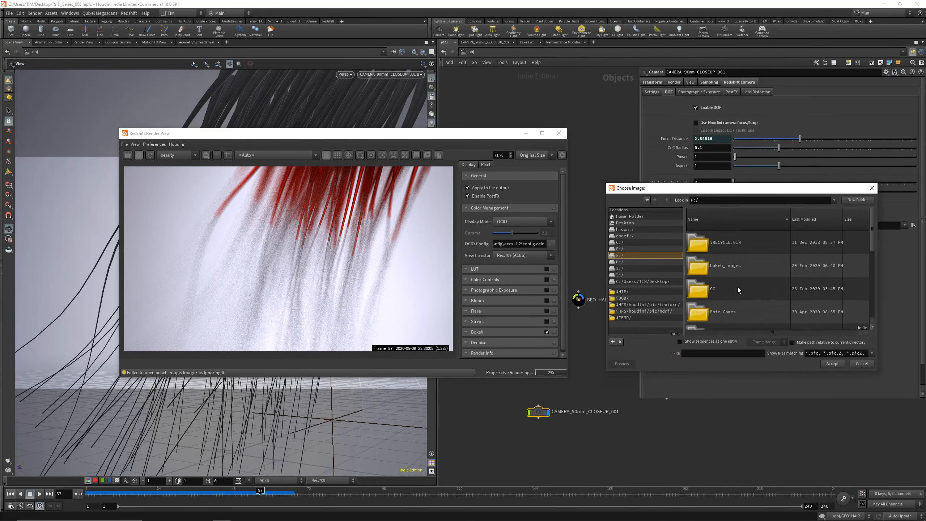
double_click(736, 272)
double_click(735, 271)
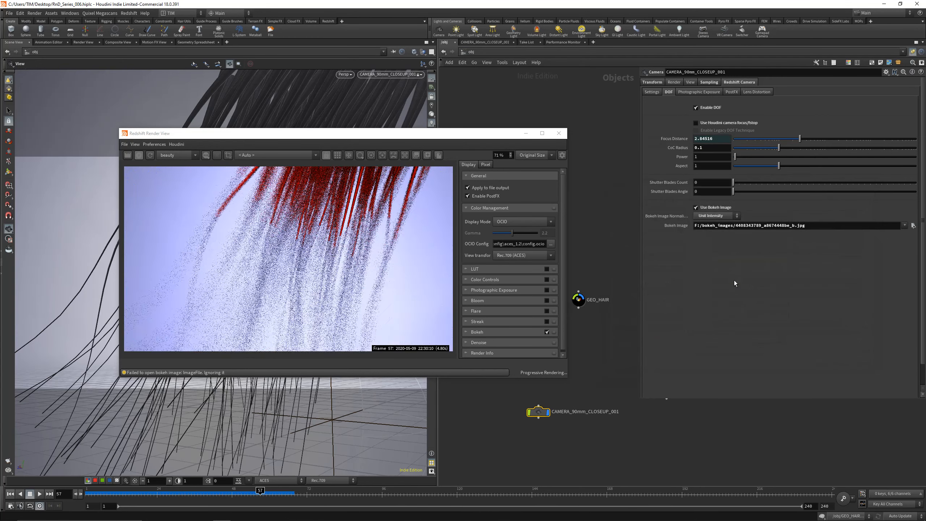
Compare the bokeh image normalization modes, including None, and set it to White Color Sum.
click(715, 216)
click(712, 221)
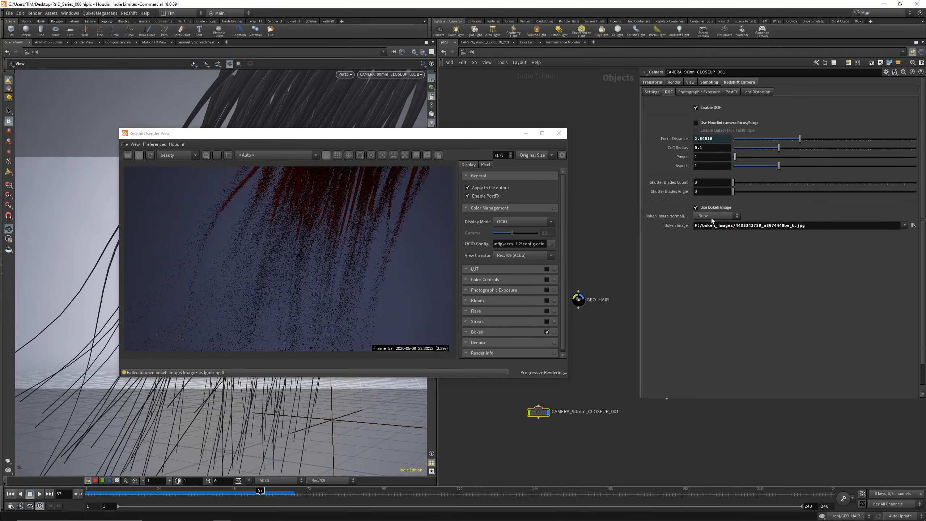
click(711, 217)
click(713, 230)
click(713, 215)
click(709, 237)
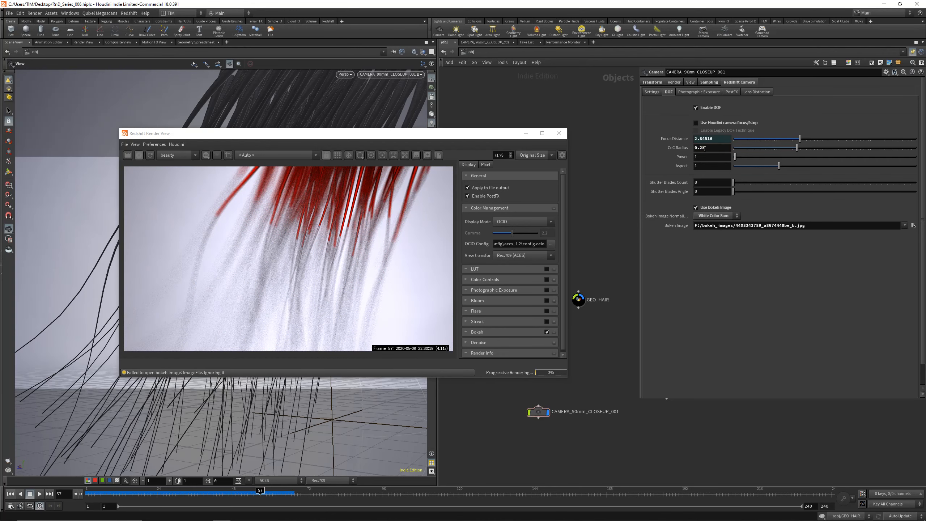
Set the camera's focus distance by picking points on the hair strands in the render.
click(382, 155)
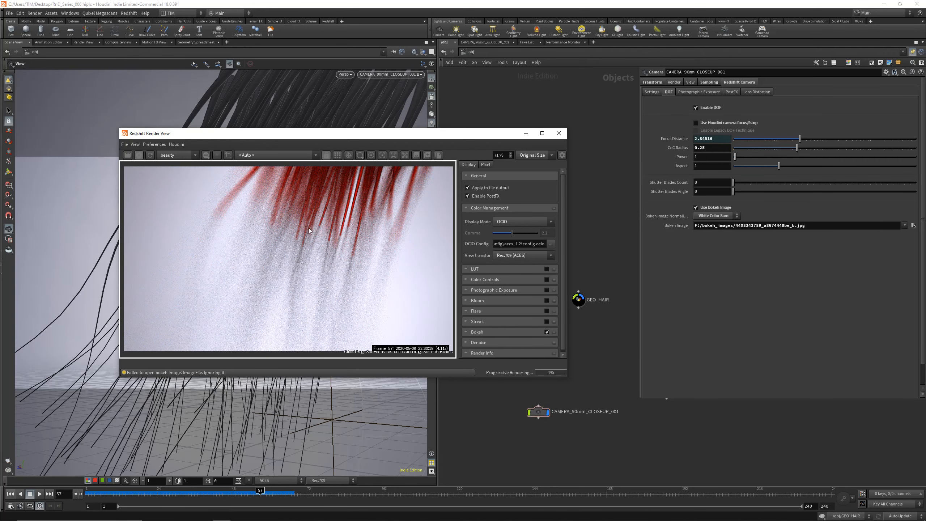
click(308, 228)
click(314, 221)
scroll(315, 221, up, 1)
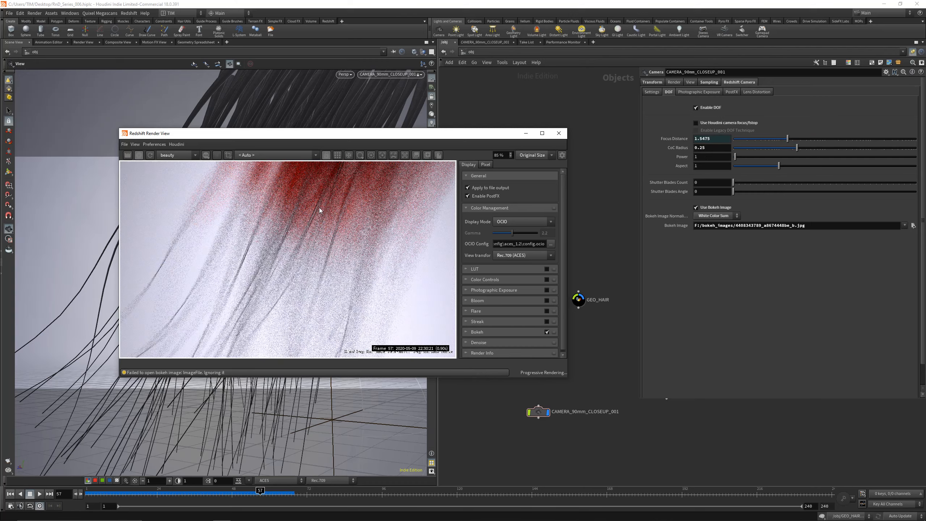
click(324, 210)
click(328, 219)
click(356, 181)
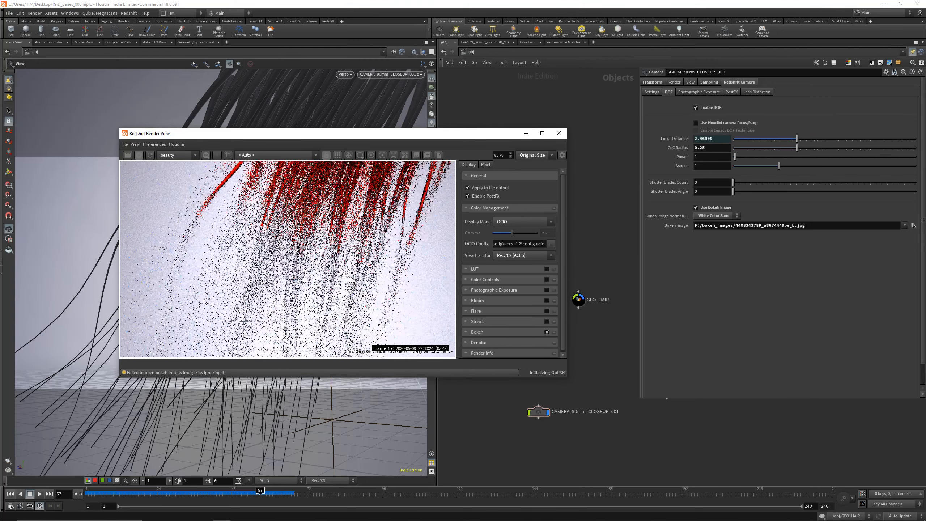
scroll(326, 233, down, 1)
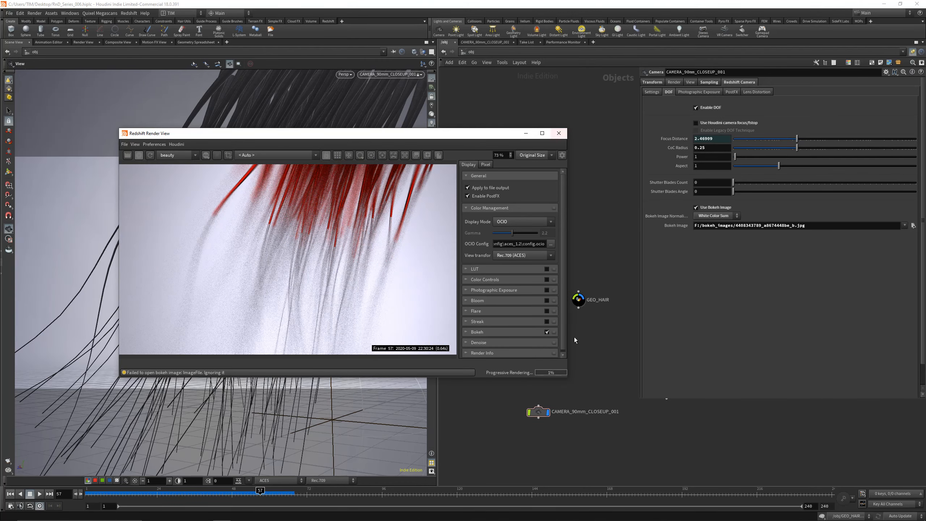
Reframe the close-up camera in the viewport so the thick strand roots come into frame.
drag(489, 401, 533, 426)
scroll(323, 262, down, 1)
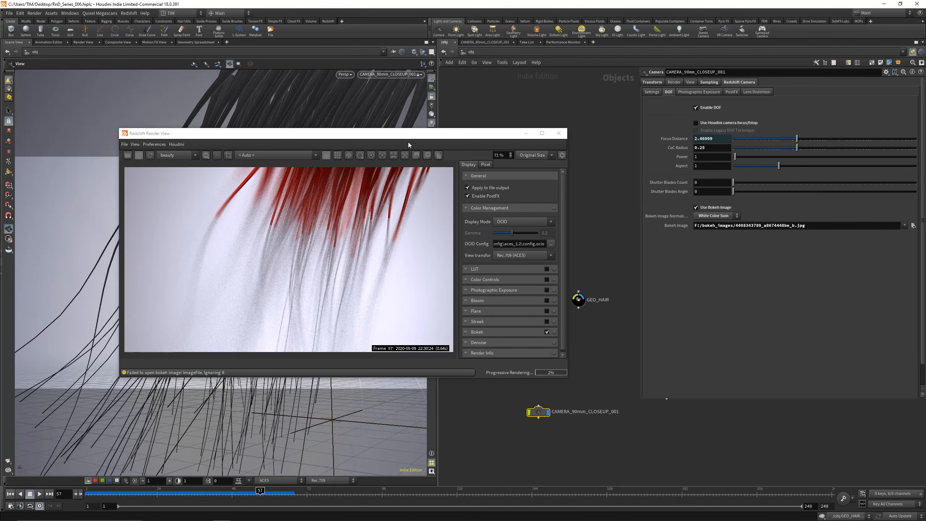
drag(391, 135, 672, 119)
drag(240, 231, 242, 265)
scroll(243, 265, up, 1)
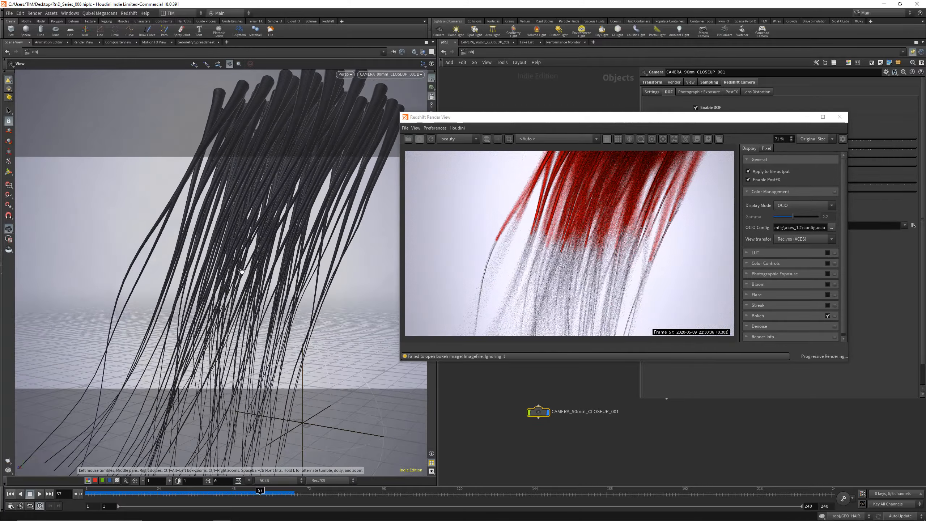
scroll(243, 265, up, 2)
middle_drag(246, 257, 241, 264)
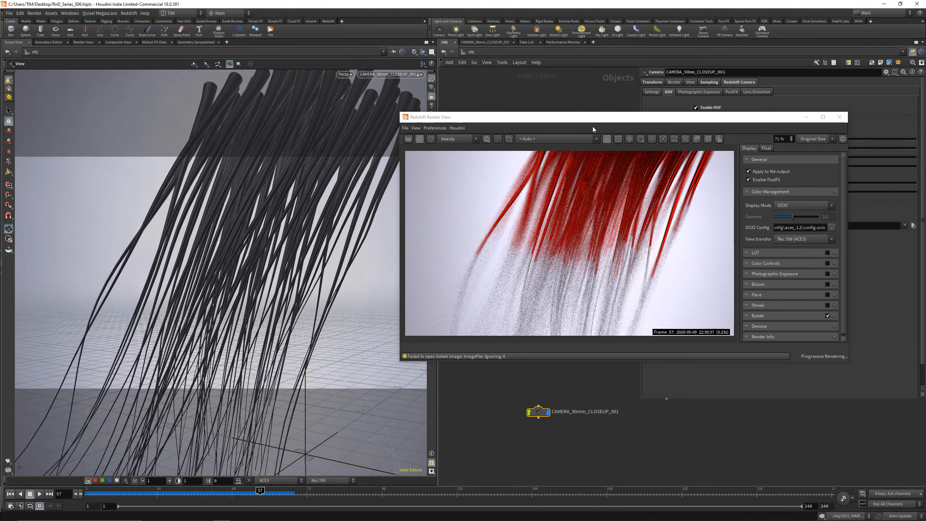
drag(593, 126, 300, 114)
Close the render view and set the close-up camera's resolution to 1920 x 1080.
click(691, 82)
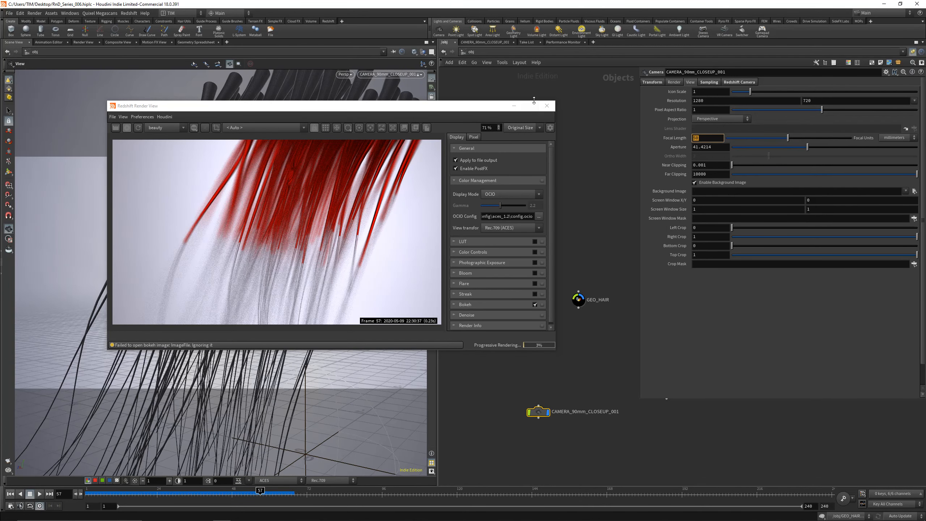
click(547, 105)
click(914, 100)
click(889, 126)
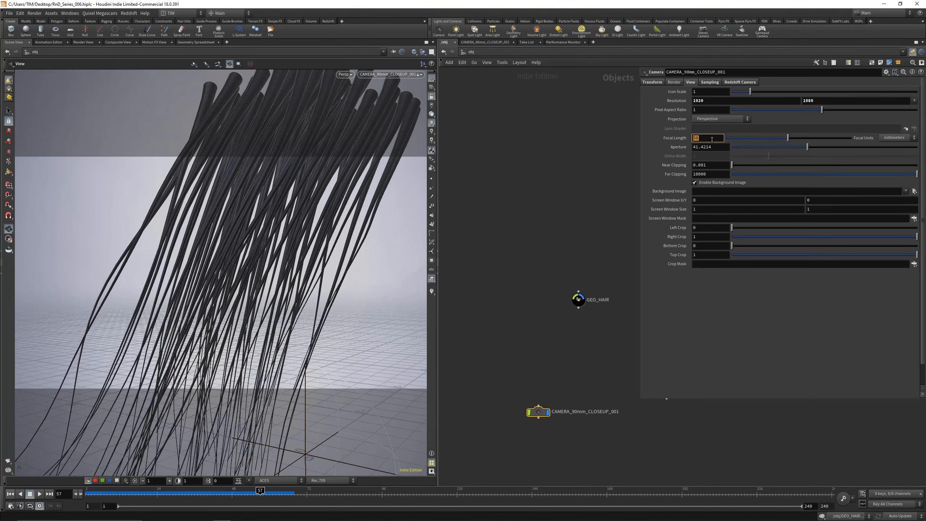
Set the camera's focal length to 24 mm and move the camera in close to the strands.
text(24)
key(Return)
scroll(249, 218, up, 10)
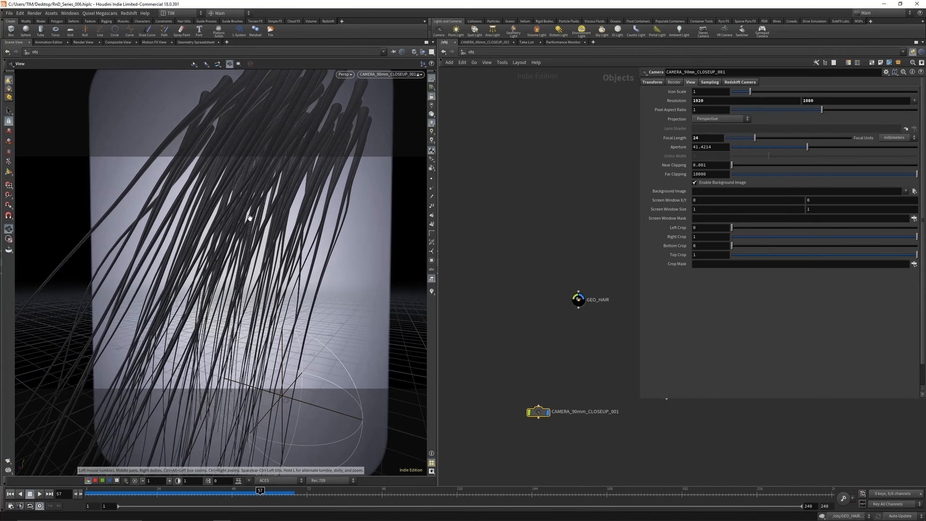
Reopen the Redshift render view and pick the focus point on a nearby red strand.
key(alt+r)
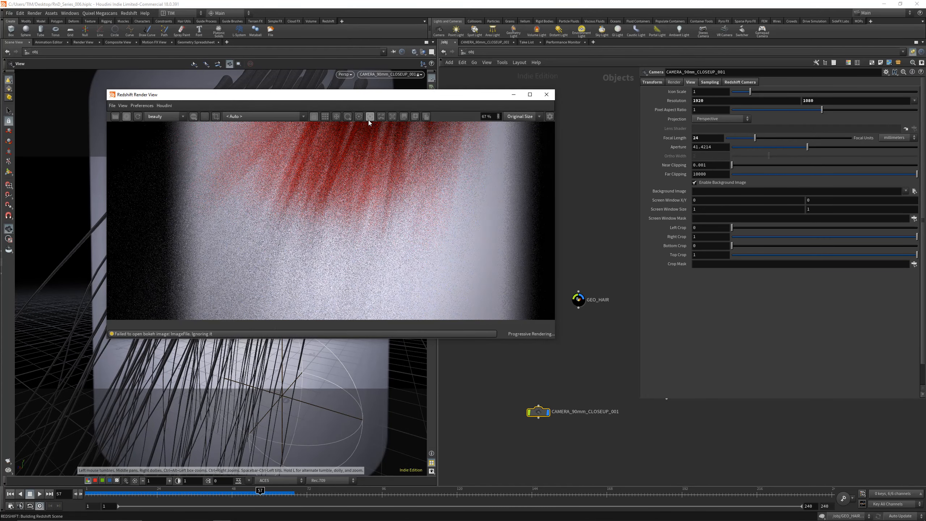
click(370, 119)
click(317, 194)
click(336, 181)
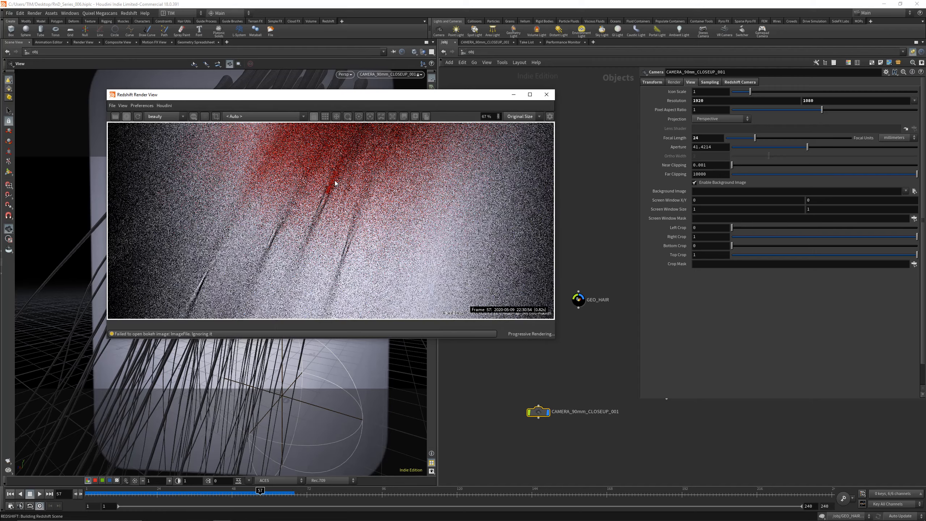
click(369, 116)
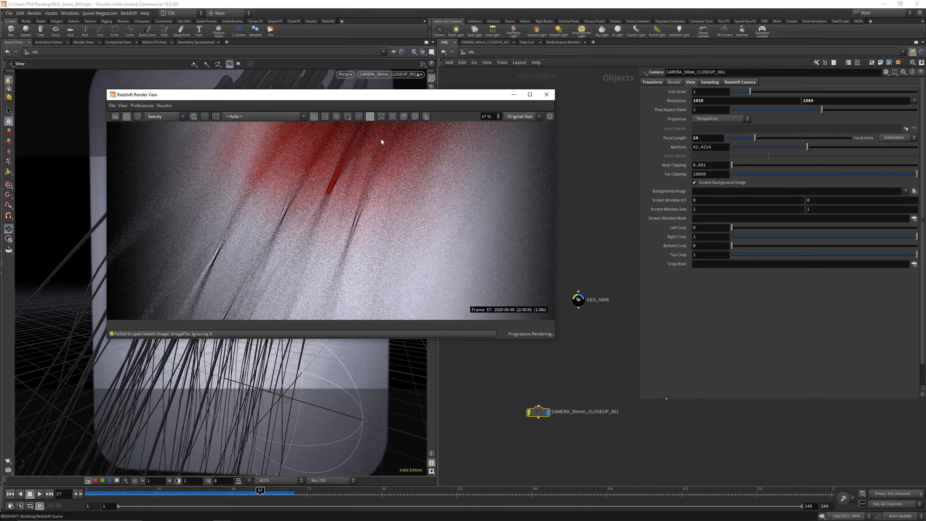
Reduce the camera's DOF CoC Radius, trying 0.1 and settling on 0.025.
click(716, 84)
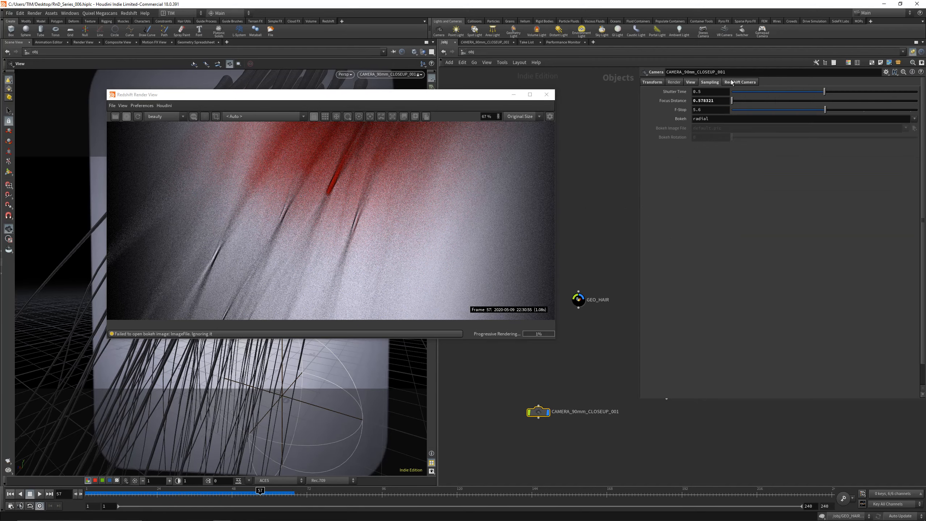
click(740, 82)
text(1)
key(Return)
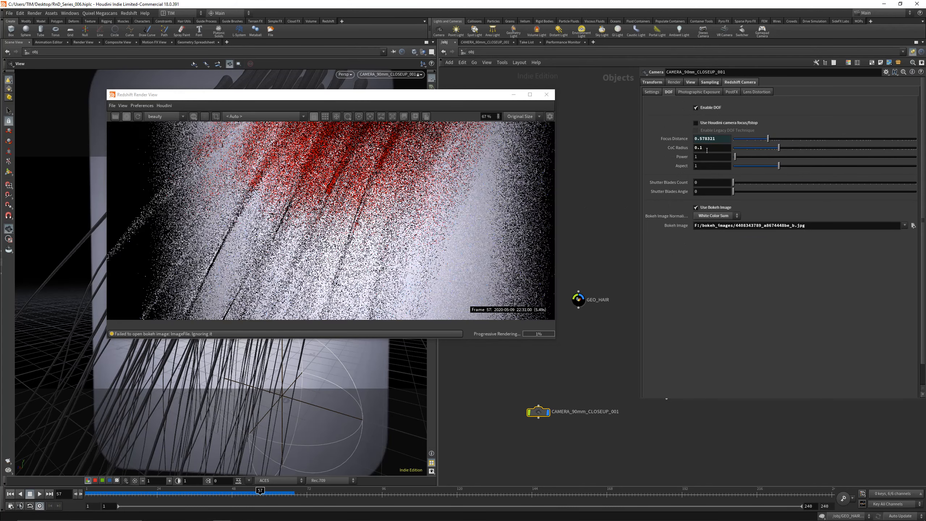
click(707, 150)
key(BackSpace)
text(025)
key(Return)
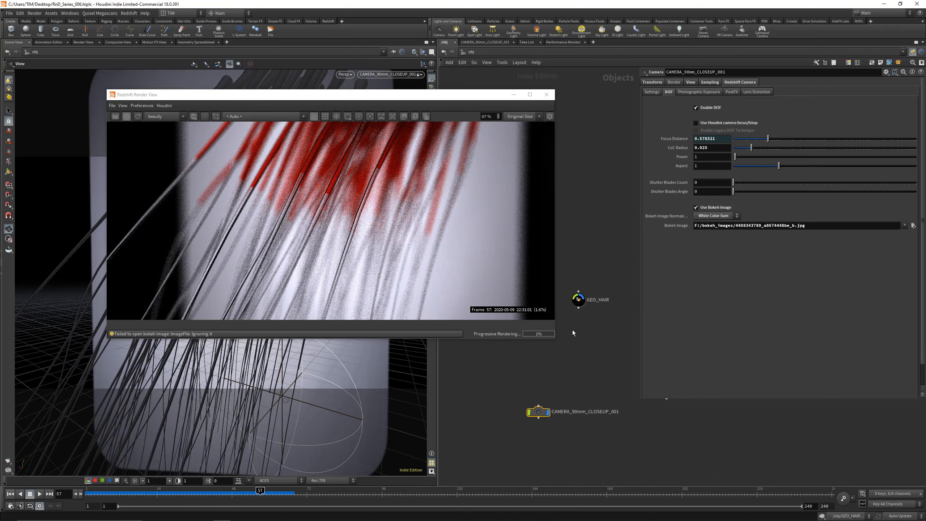
Toggle the background of RS_LIGHT_DOME_001 off and back on, and rotate the dome light to shift the HDRI backdrop.
middle_drag(586, 341, 585, 348)
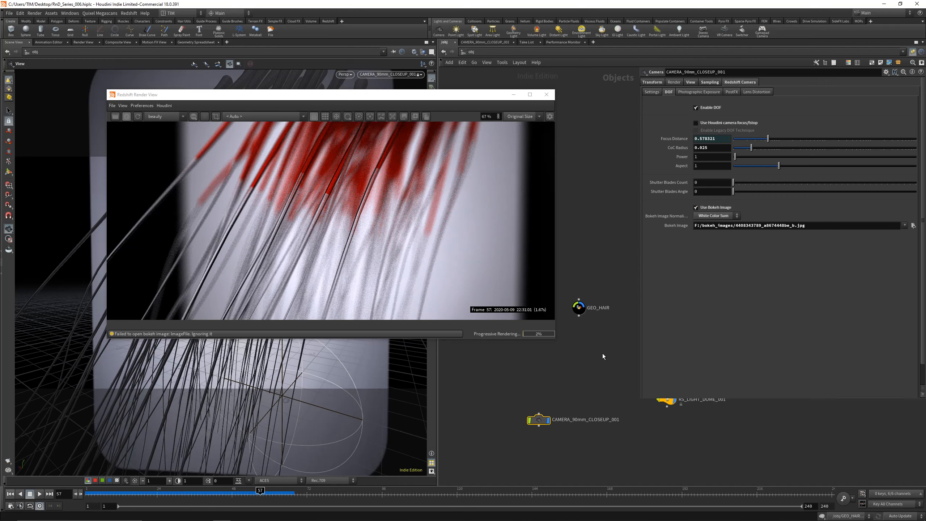
scroll(602, 353, down, 2)
middle_drag(602, 353, 557, 358)
click(600, 393)
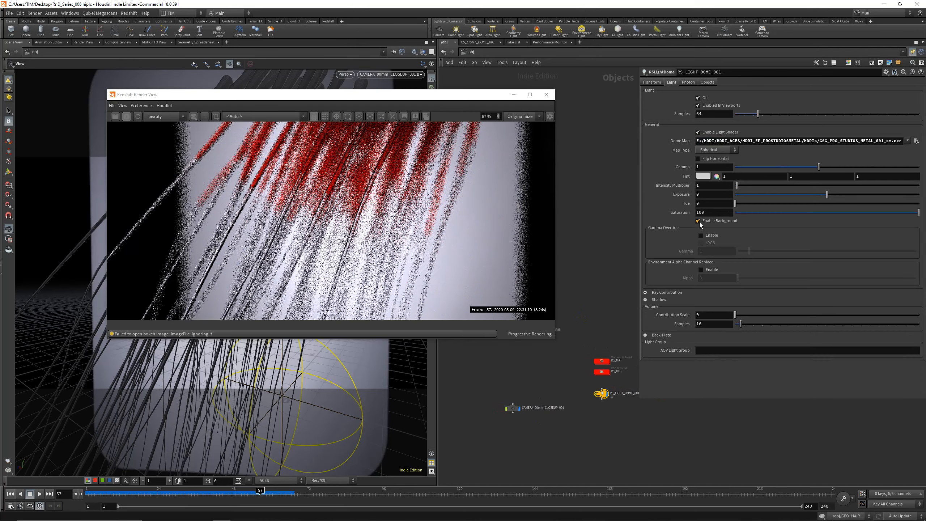
click(592, 216)
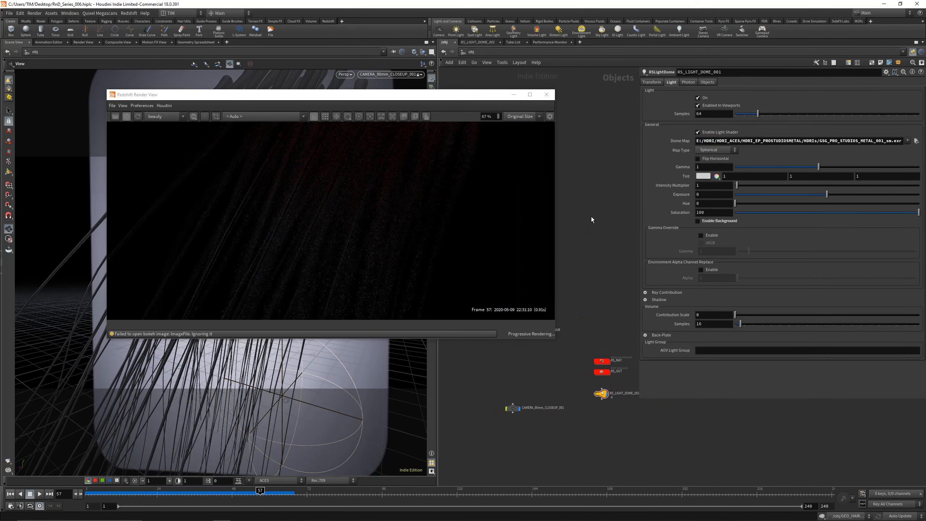
click(698, 221)
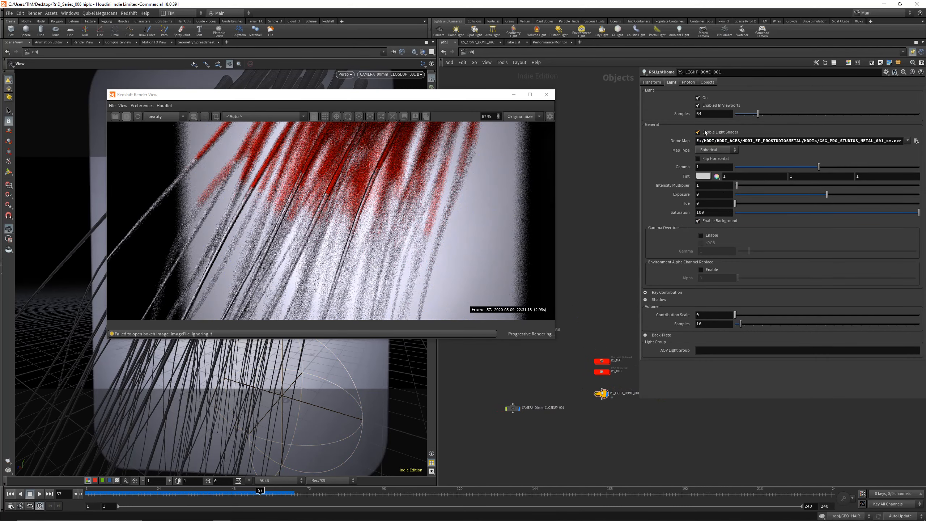
click(656, 82)
middle_drag(779, 120, 785, 90)
Set the focal length of CAMERA_90mm_CLOSEUP_001 to 90 mm.
click(521, 407)
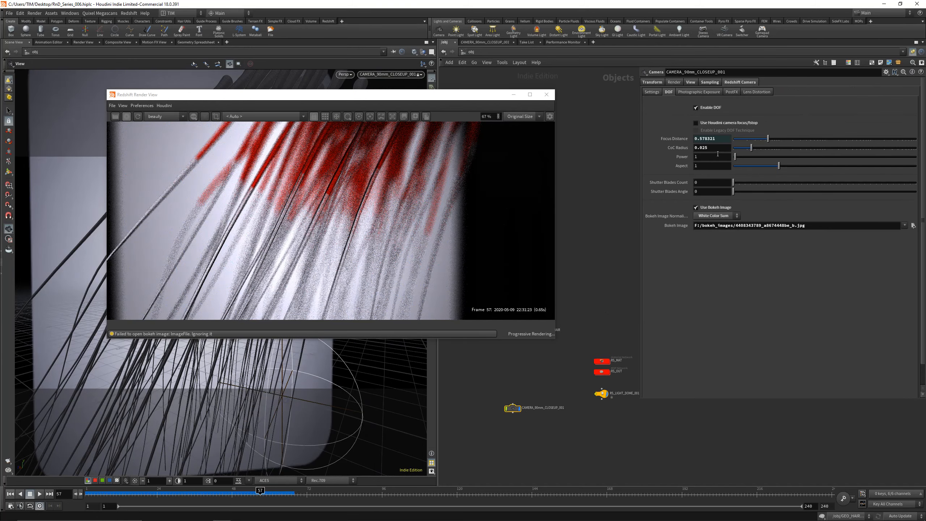
click(710, 83)
click(691, 81)
click(708, 138)
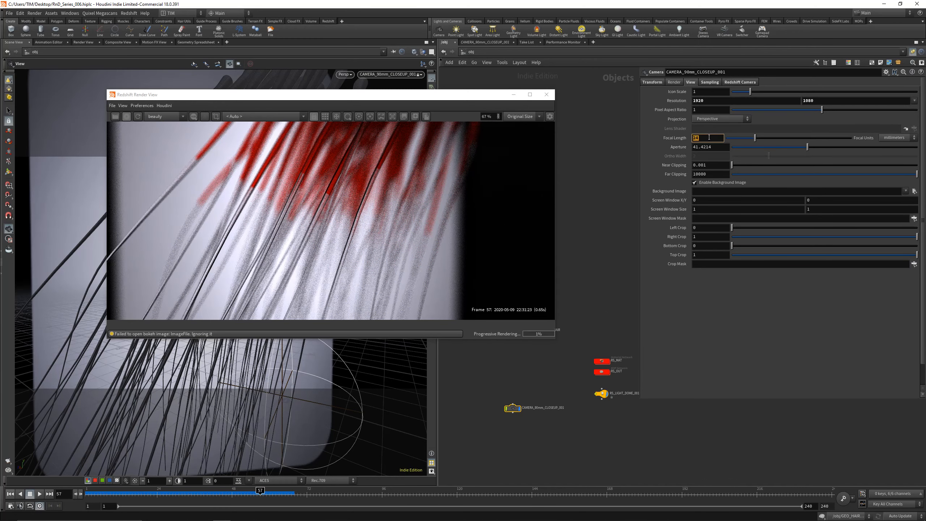
text(90)
key(Return)
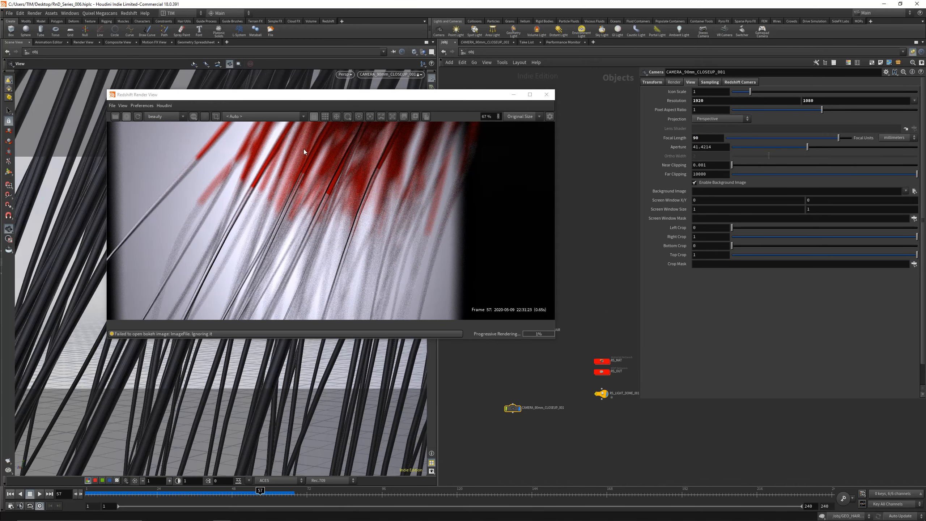
Pull the camera back from the hair to fit more strands against the bright backdrop.
drag(317, 96, 538, 113)
scroll(515, 234, down, 2)
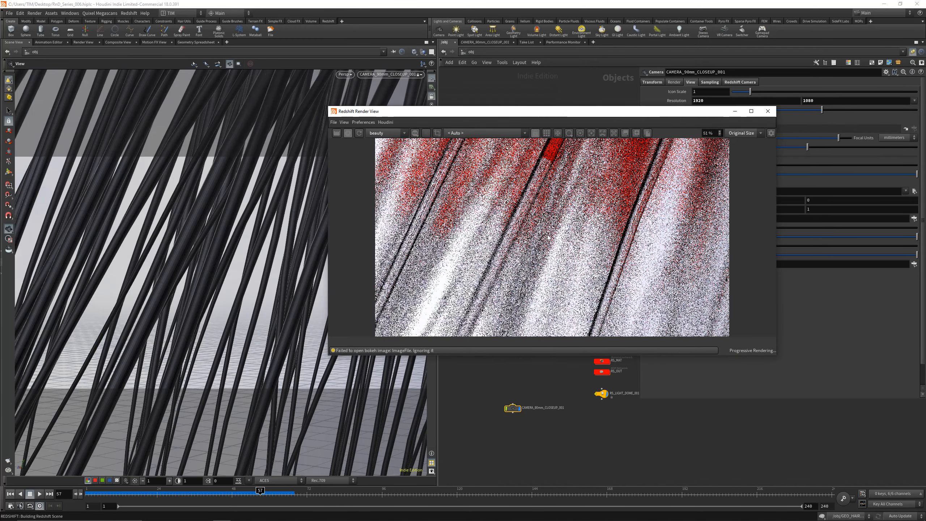
right_drag(212, 233, 219, 264)
drag(219, 260, 218, 254)
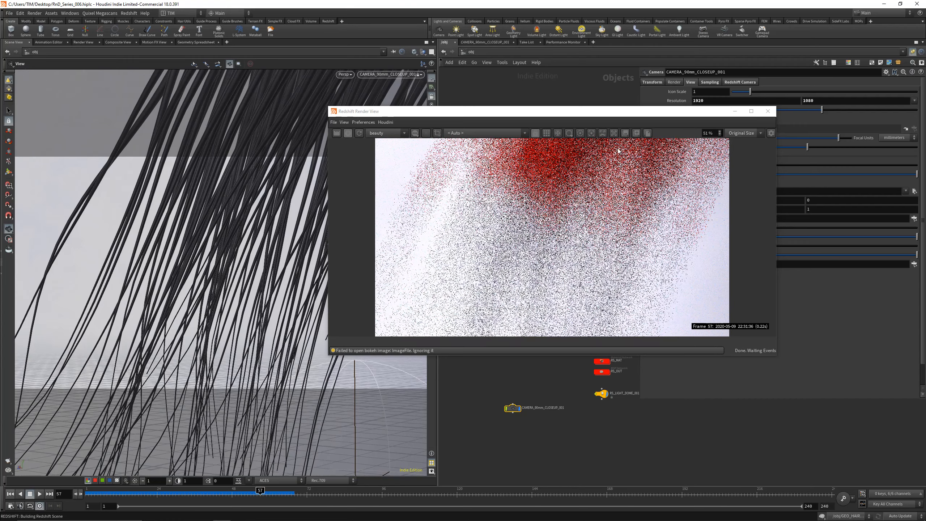
Pick the camera's focus on the strands where the red fades out, using the render view.
click(592, 135)
click(543, 195)
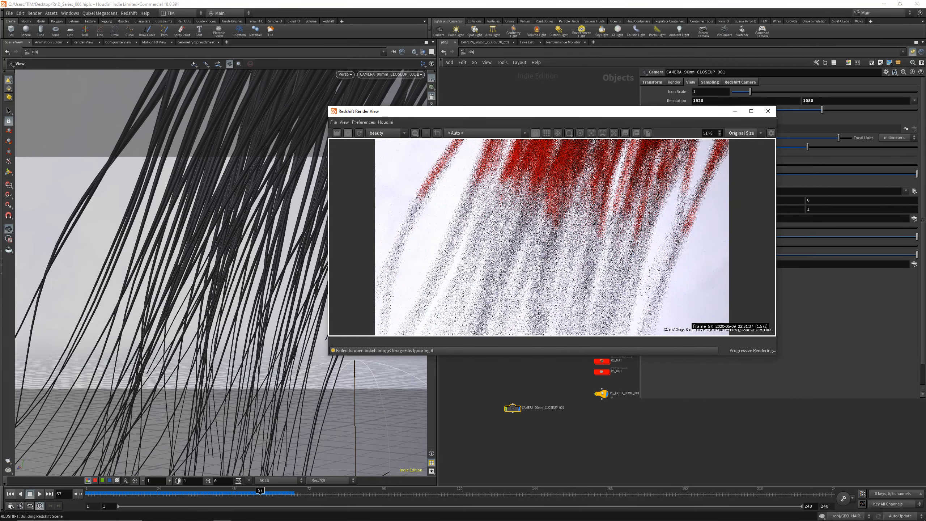
drag(560, 212, 559, 222)
drag(558, 111, 334, 108)
scroll(382, 197, down, 1)
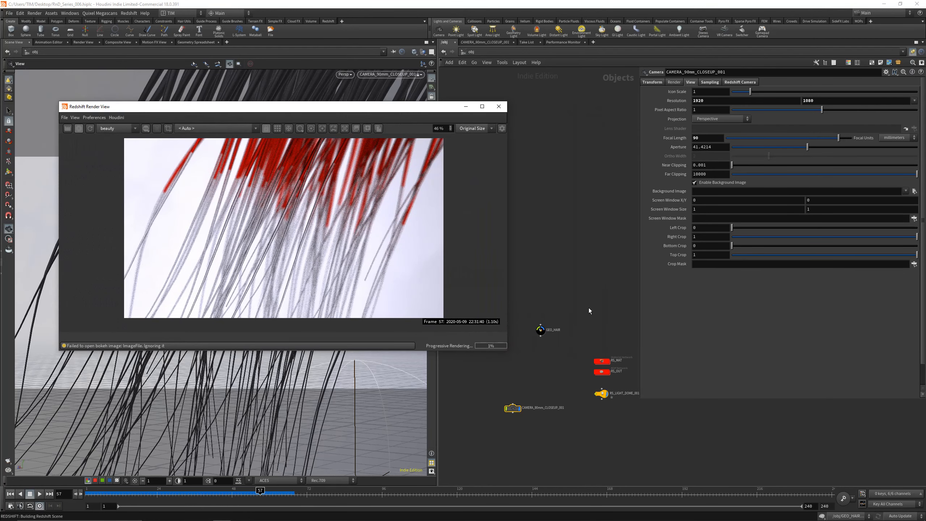
Try a CoC Radius of 0.1 in the camera's DOF settings, and settle on 0.05.
click(741, 83)
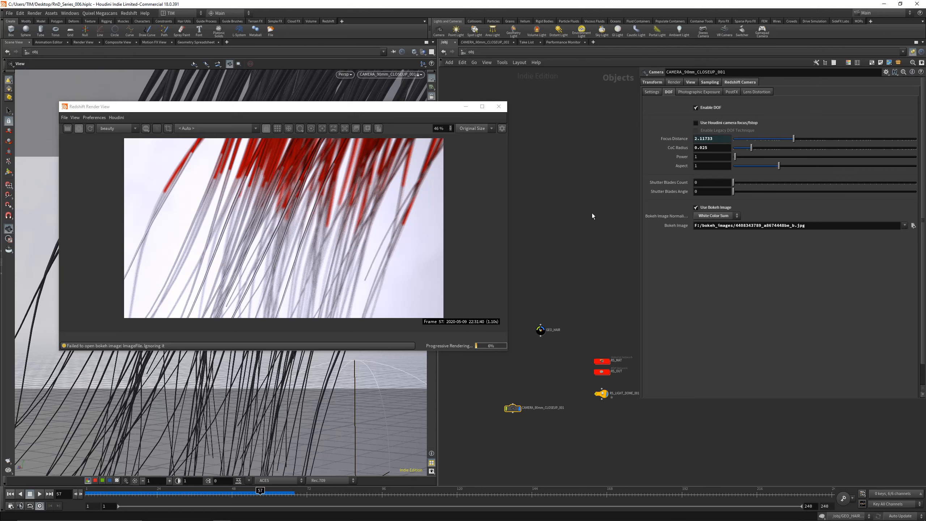
click(713, 148)
text(0.1)
key(Return)
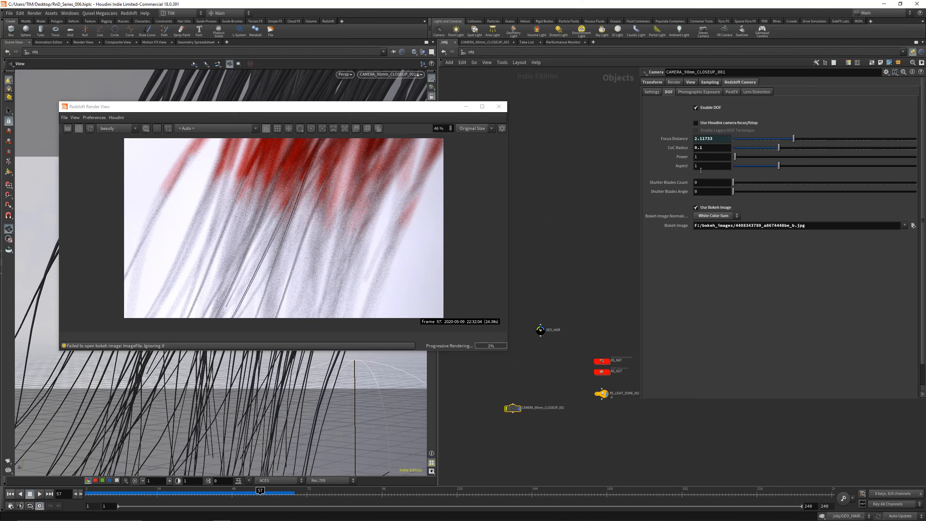
click(704, 148)
key(BackSpace)
text(05)
key(Return)
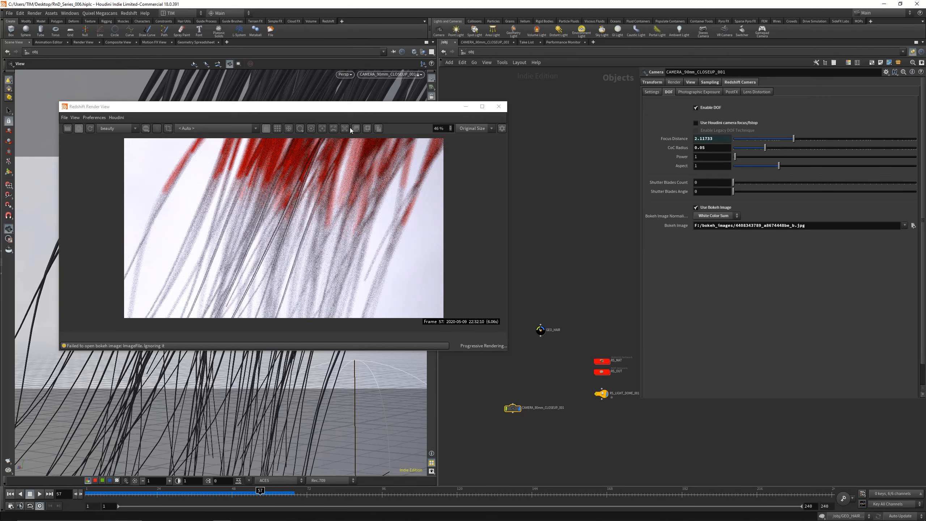
Tumble and move the camera slightly closer to the hair for a tighter diagonal composition.
drag(336, 106, 712, 143)
drag(246, 224, 247, 220)
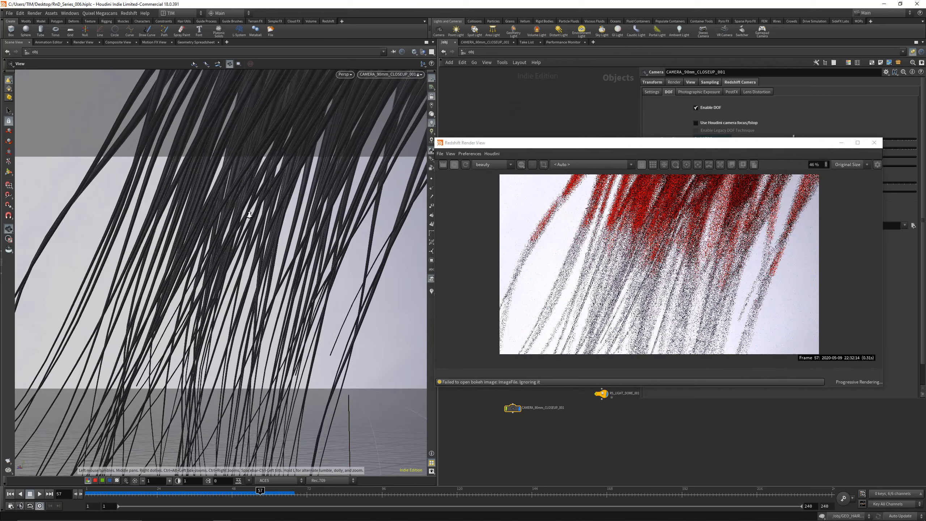
scroll(248, 220, up, 2)
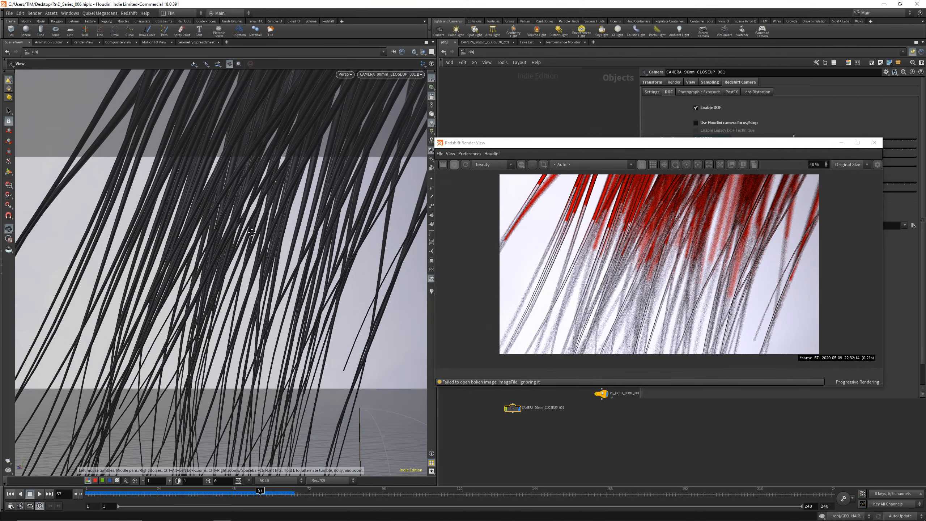
right_drag(251, 232, 258, 241)
mouse_move(257, 241)
middle_down()
mouse_move(249, 234)
mouse_move(249, 242)
middle_up()
Refocus the camera on a strand near the center of the render and leave focus picking mode.
click(697, 165)
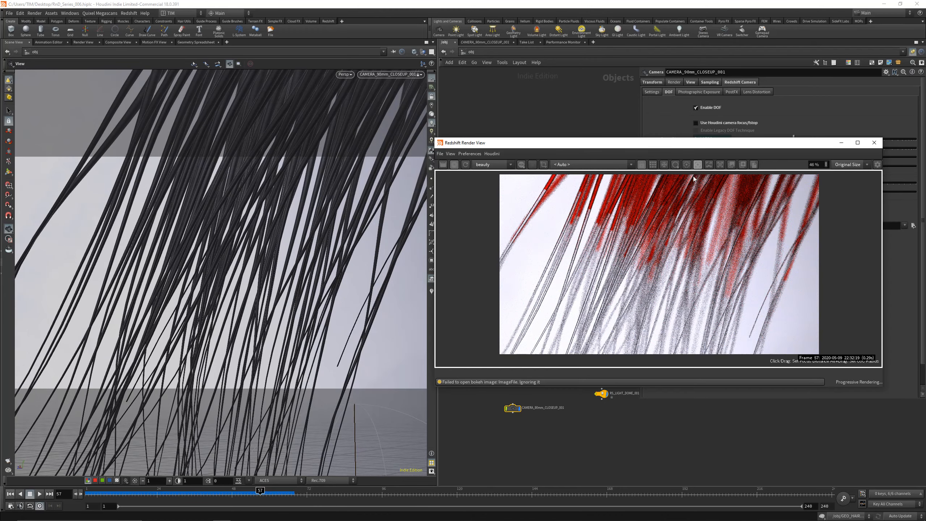
click(652, 247)
drag(691, 145, 355, 131)
click(363, 149)
scroll(299, 263, down, 1)
scroll(299, 262, up, 1)
scroll(298, 262, down, 1)
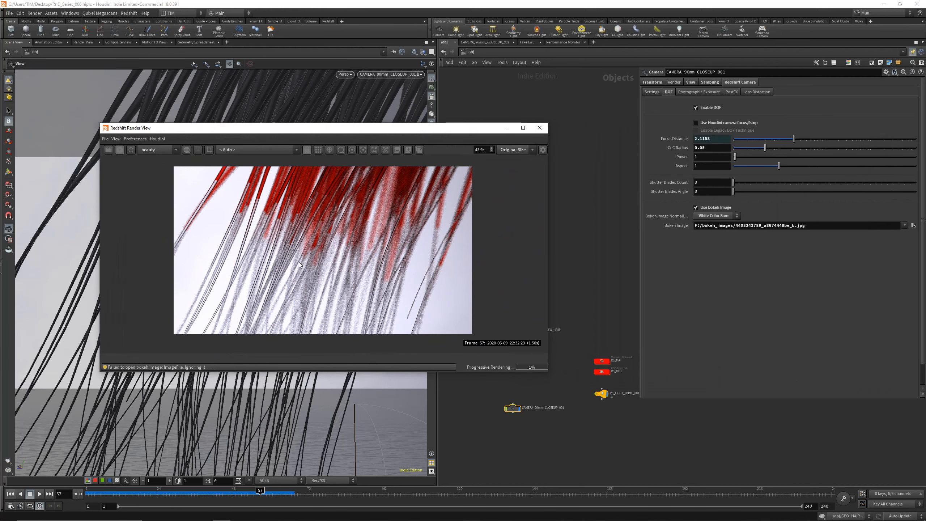
Enlarge the render view window and examine the depth of field across the whole frame.
drag(322, 127, 215, 88)
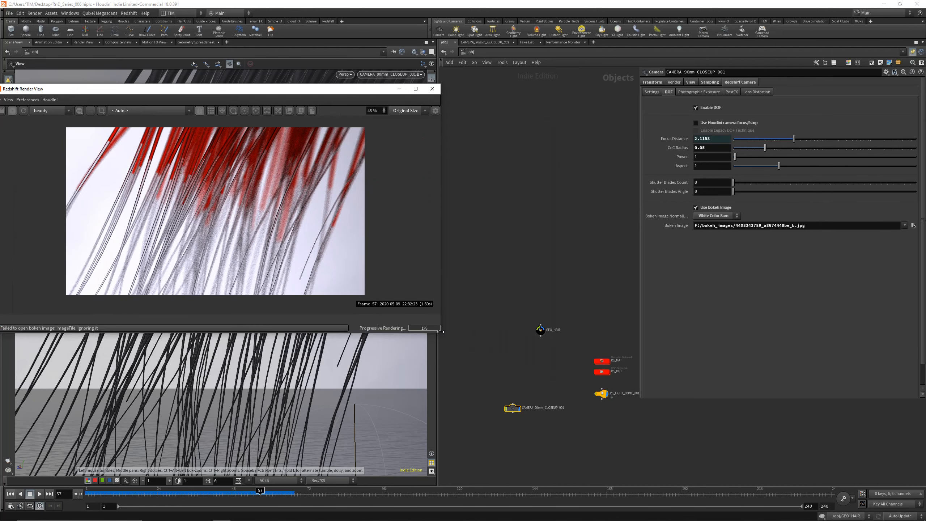
drag(440, 332, 589, 402)
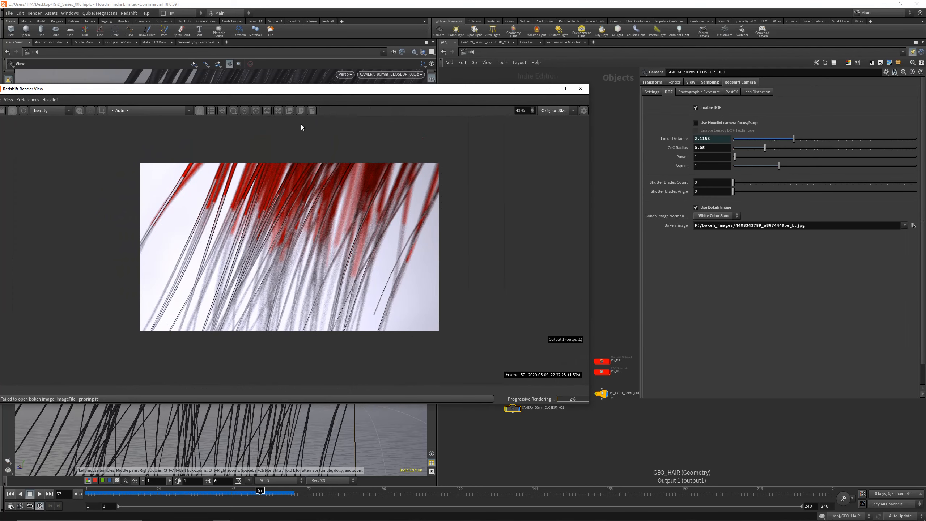
drag(306, 91, 349, 90)
scroll(314, 279, up, 4)
right_click(317, 257)
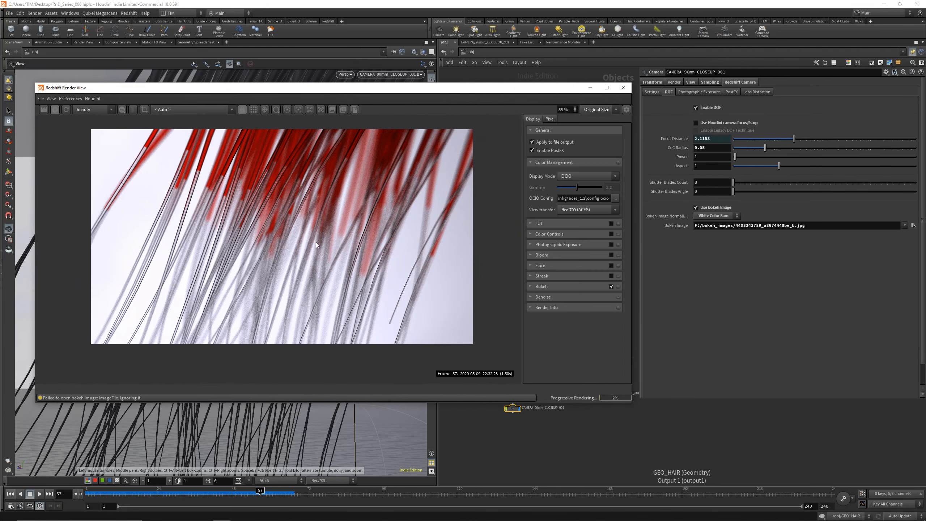
scroll(314, 229, down, 1)
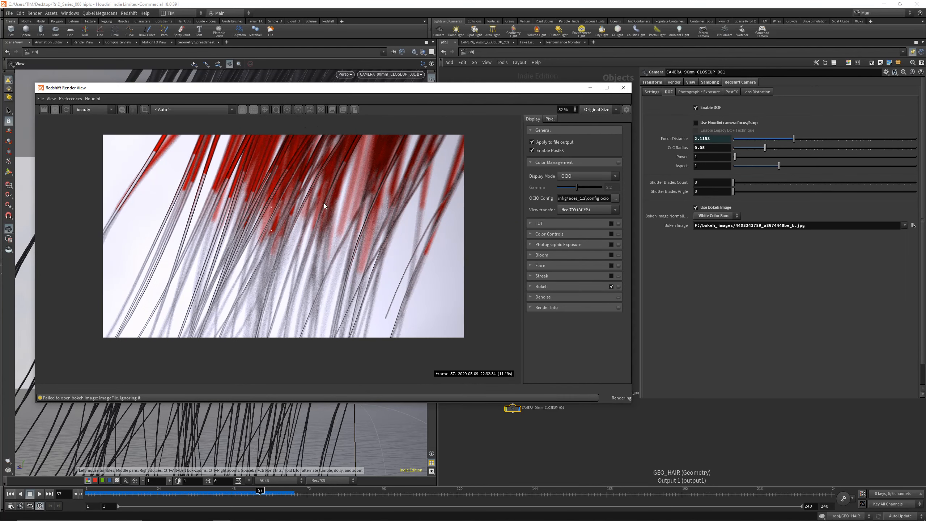